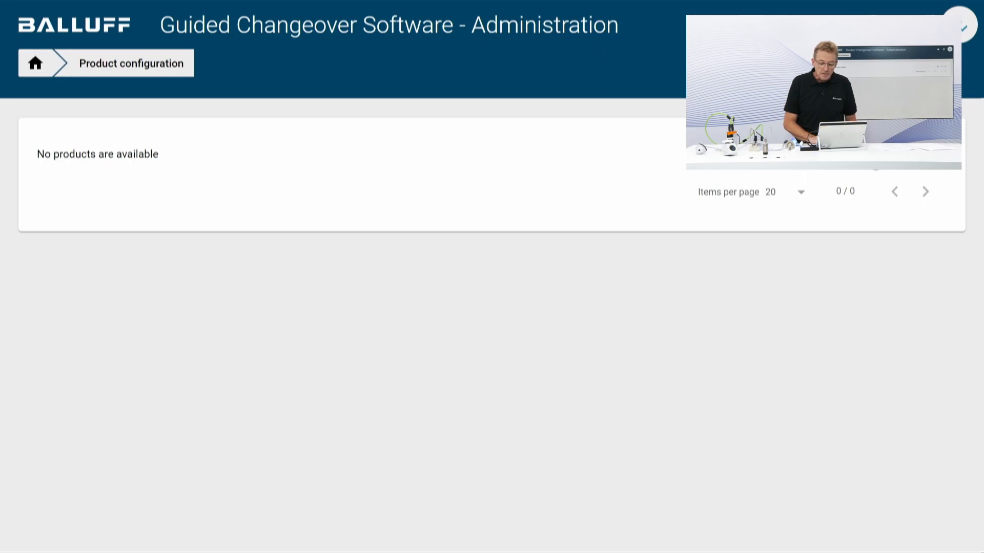
Step: Start a new product and name it "0.33 liter bottöes"
click(876, 158)
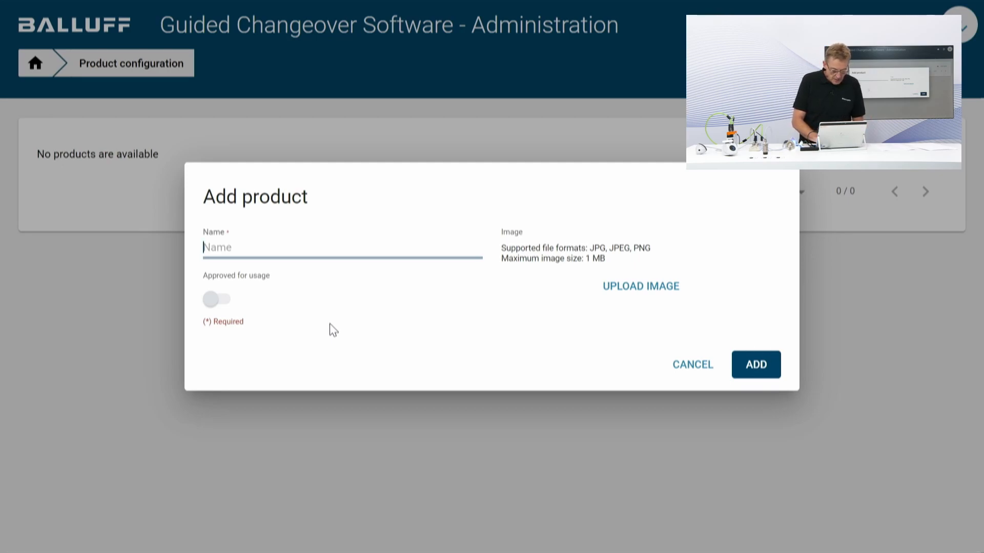
text(0.3)
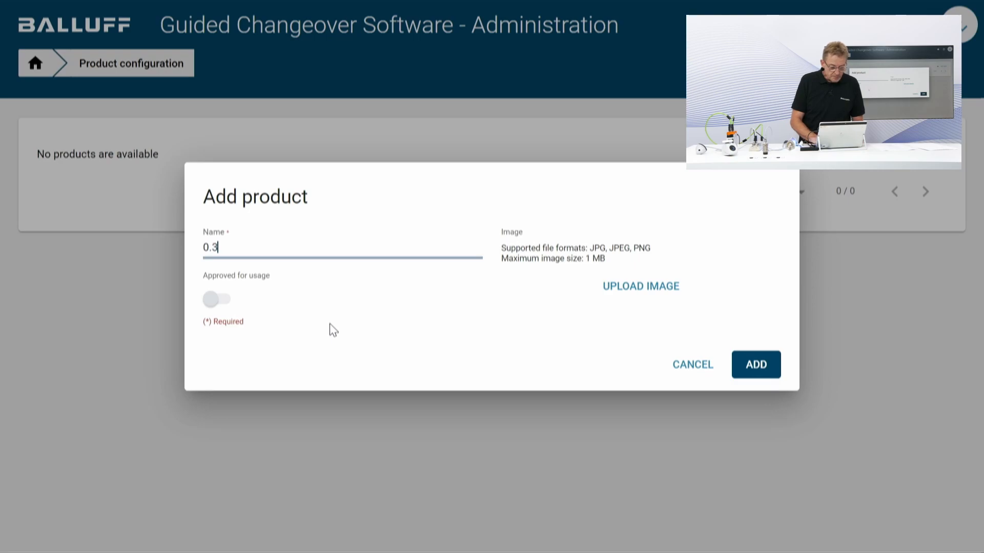
text(3 liter bot)
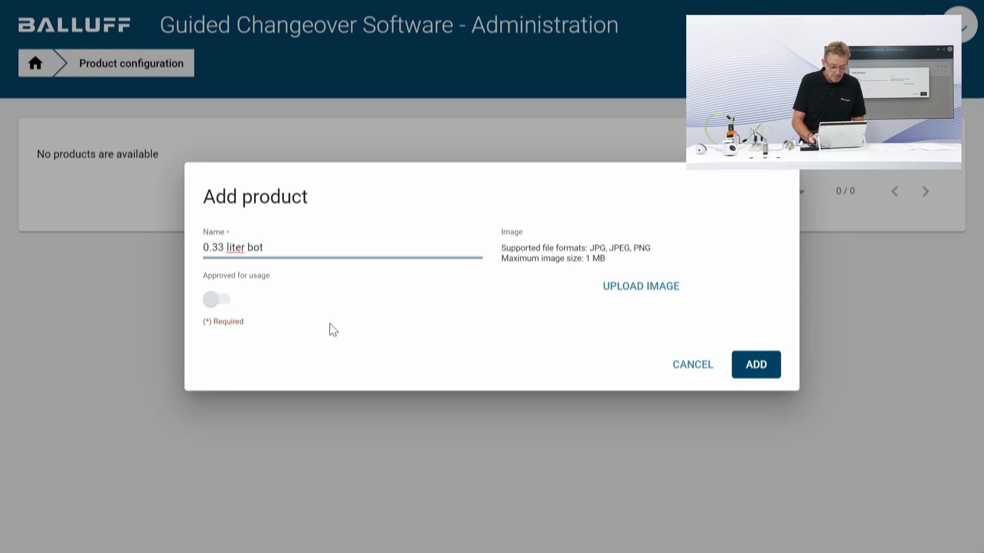
text(töes)
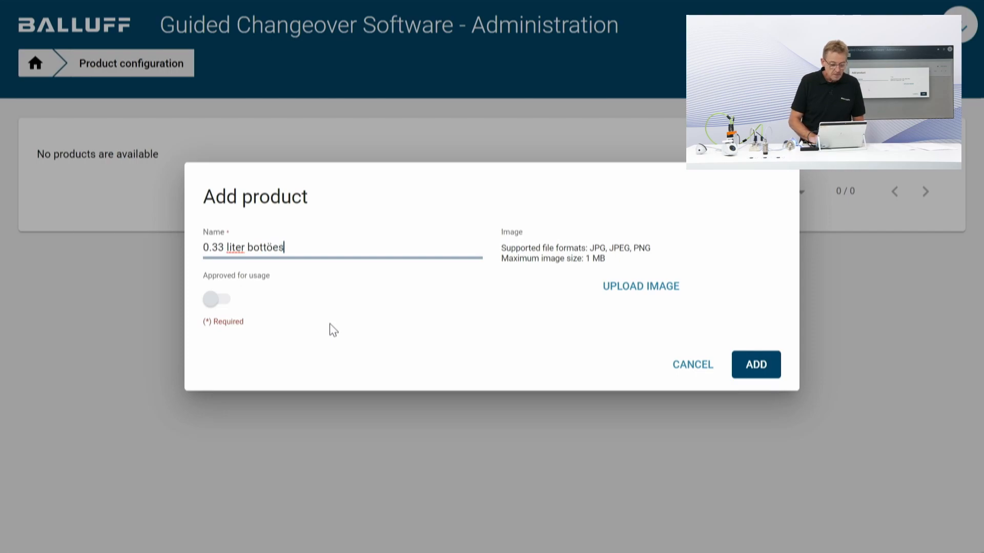
Step: Upload 0_33_neutral.PNG as the product image and add the product to the list
click(630, 299)
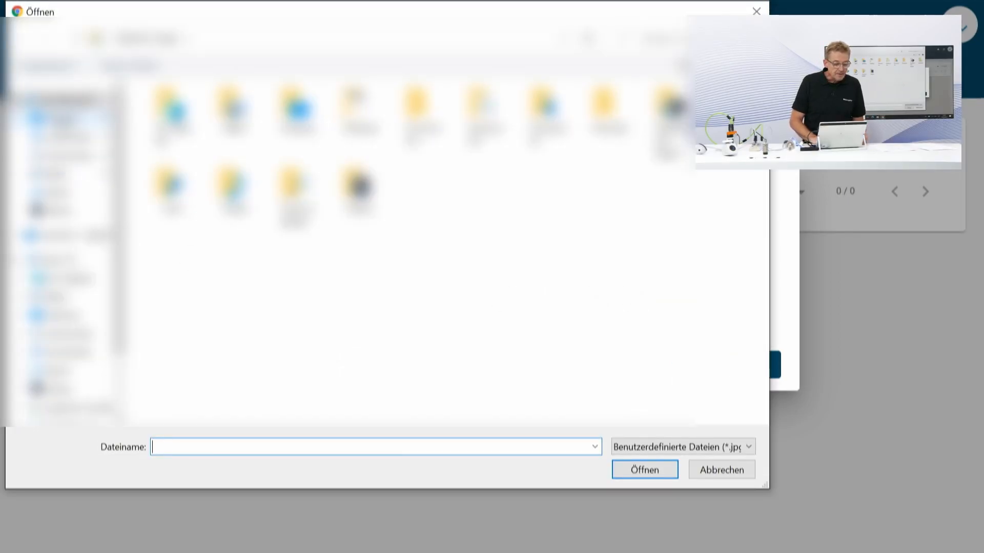
click(66, 119)
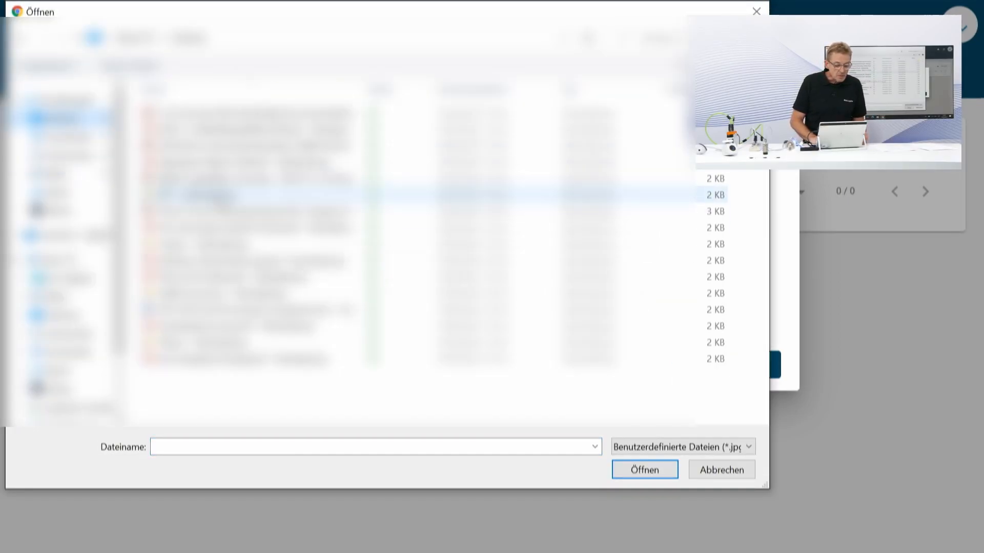
click(223, 198)
double_click(223, 198)
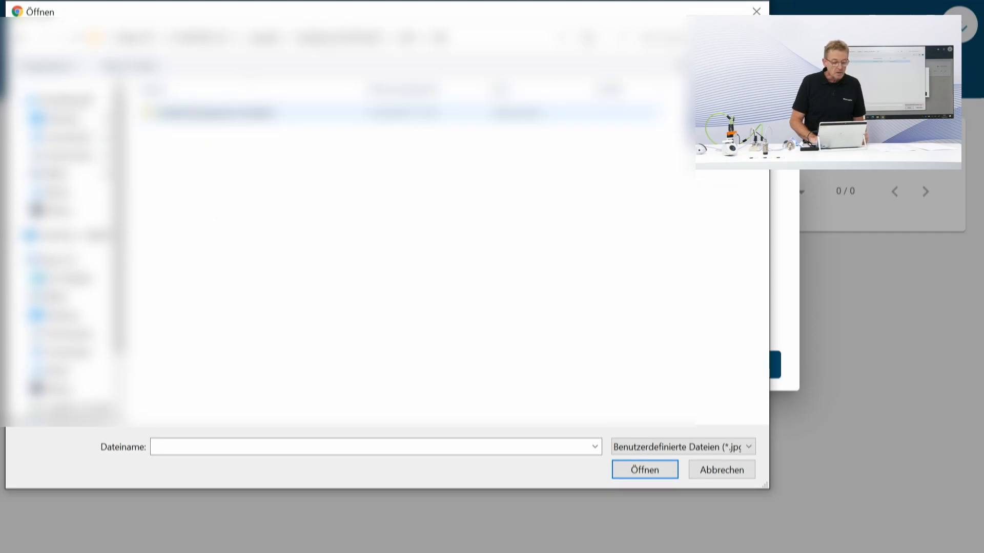
double_click(220, 114)
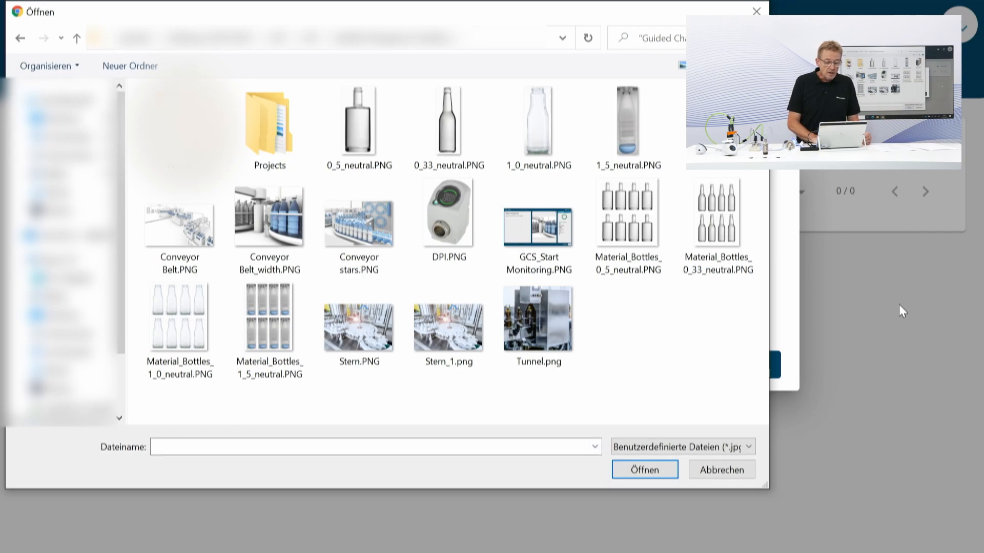
click(444, 148)
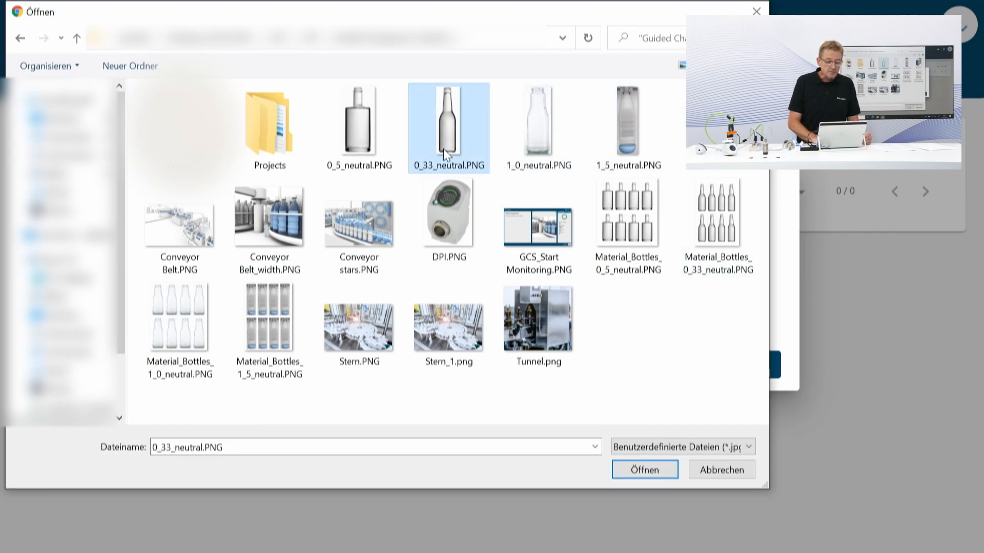
click(645, 474)
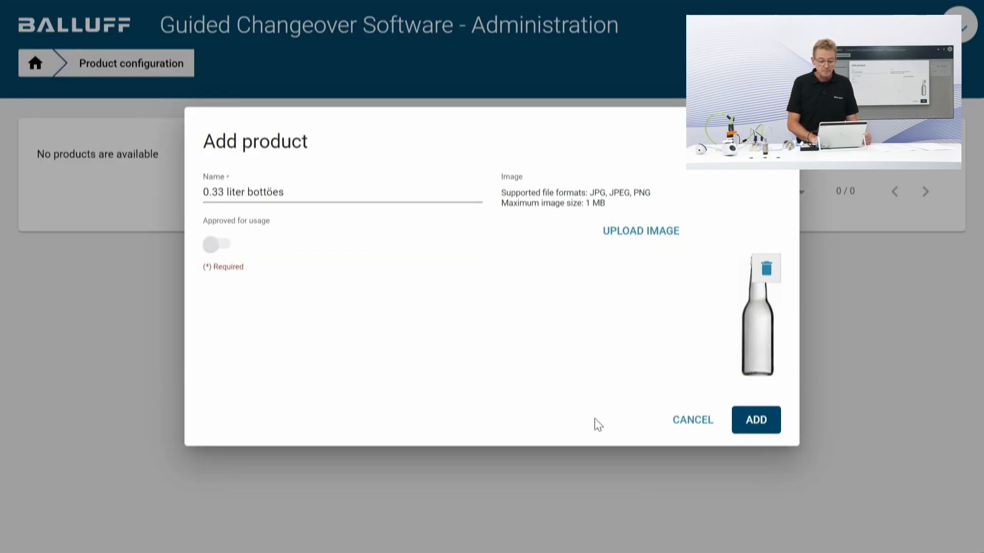
click(760, 419)
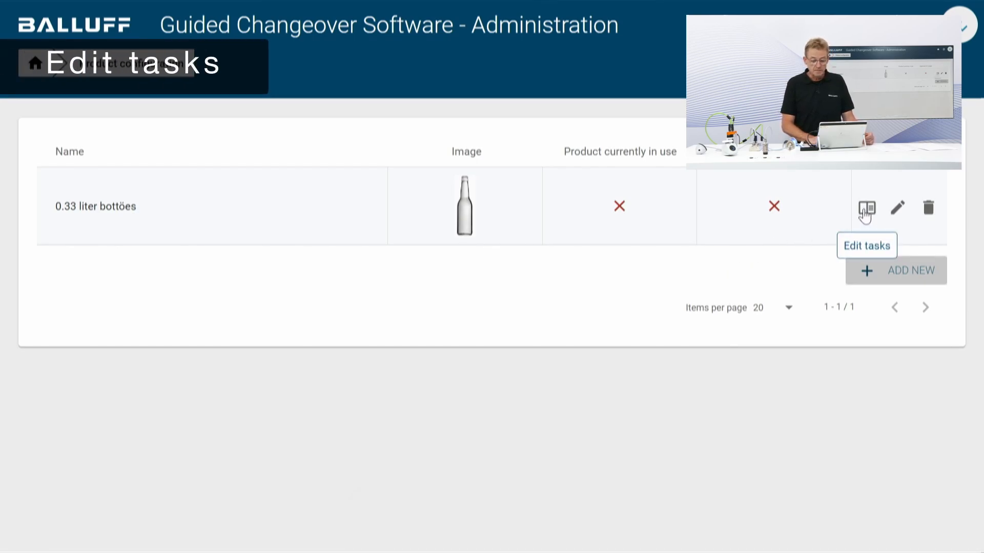
Step: Open the task editing of the 0.33 liter product and add a changepoint group named "Conveyor Belt"
click(866, 208)
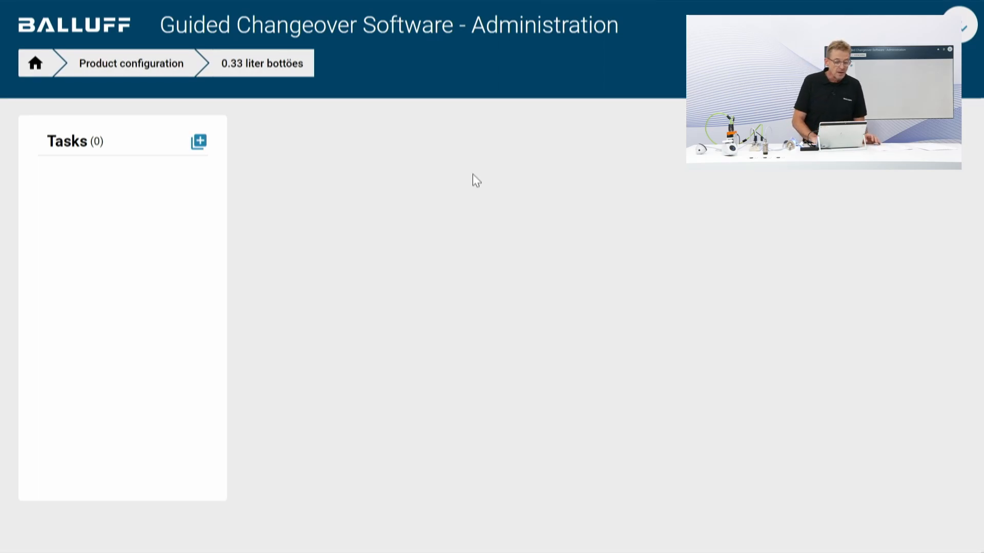
click(200, 141)
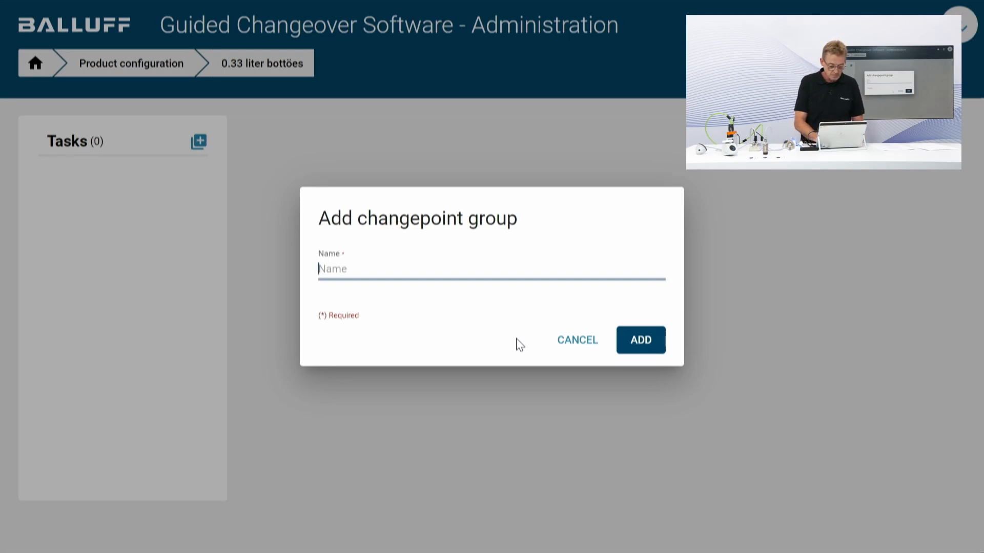
text(Con)
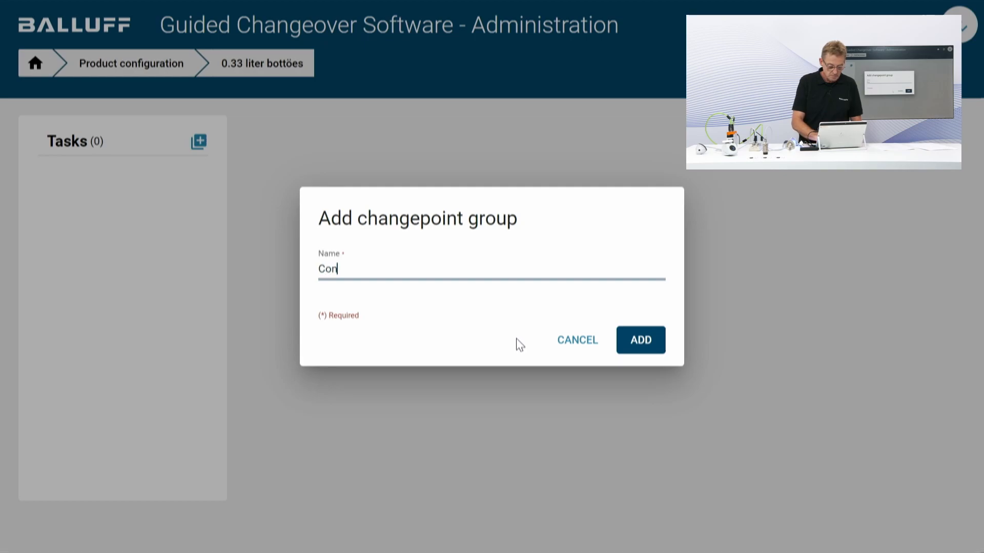
text(veyor Belt)
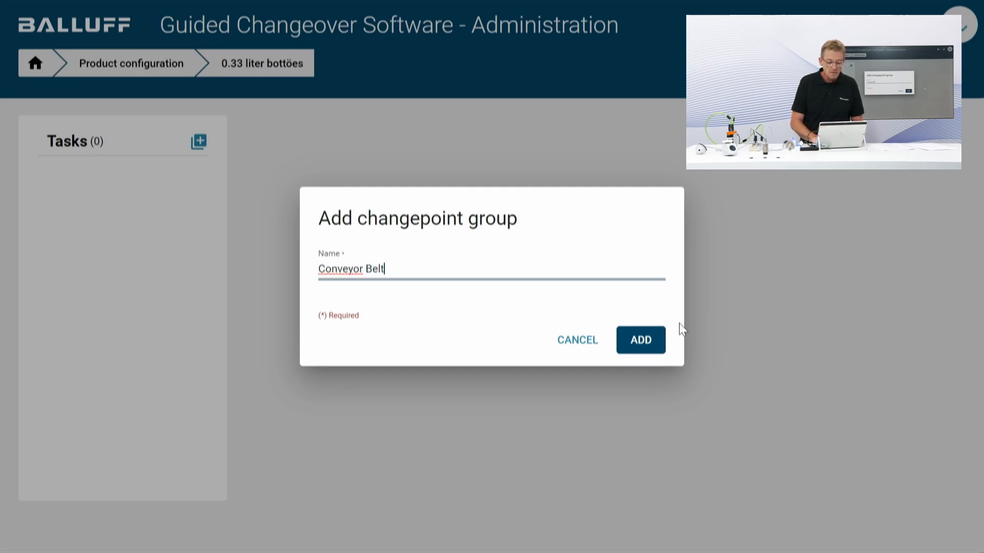
click(646, 344)
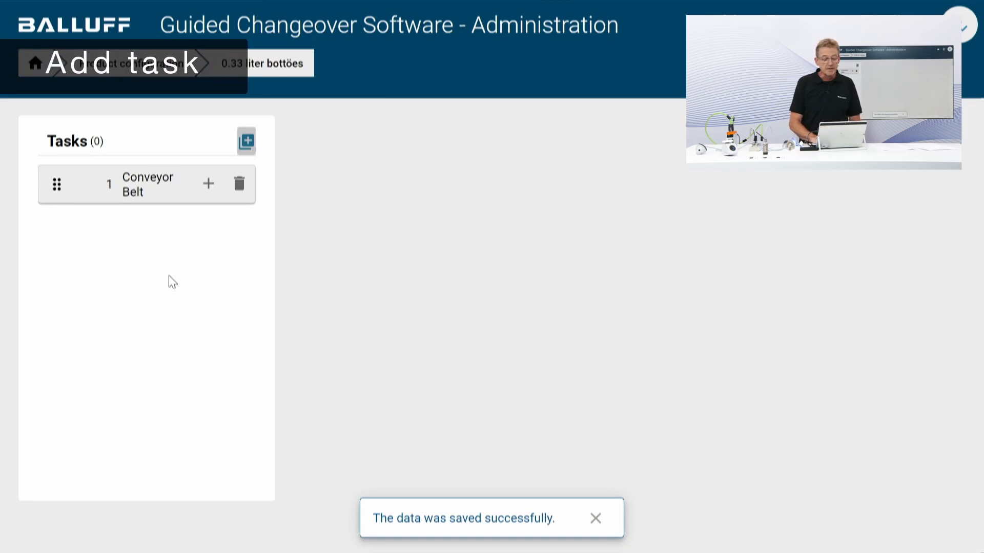
Step: Create a task in the Conveyor Belt group and name it "Check the width of the conveyor belt"
click(209, 186)
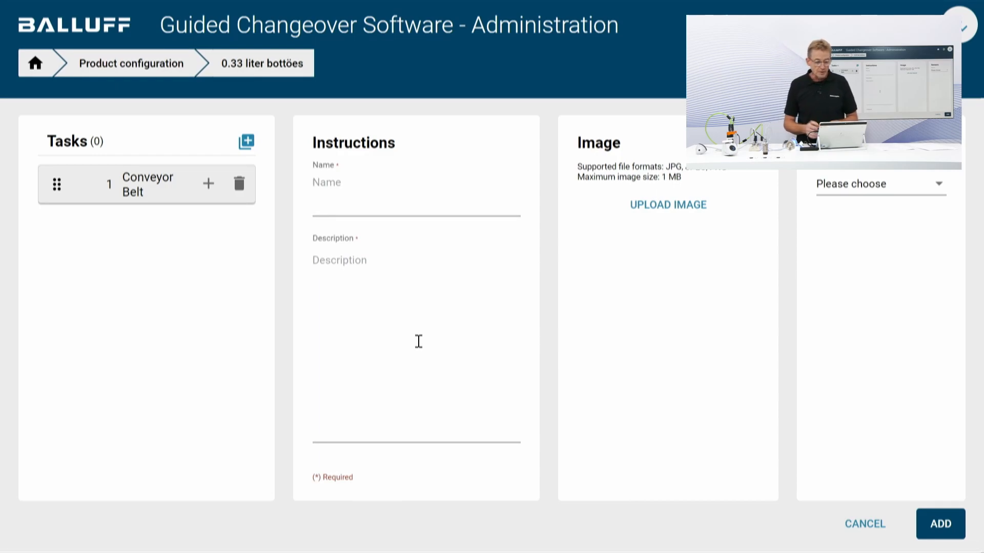
click(330, 203)
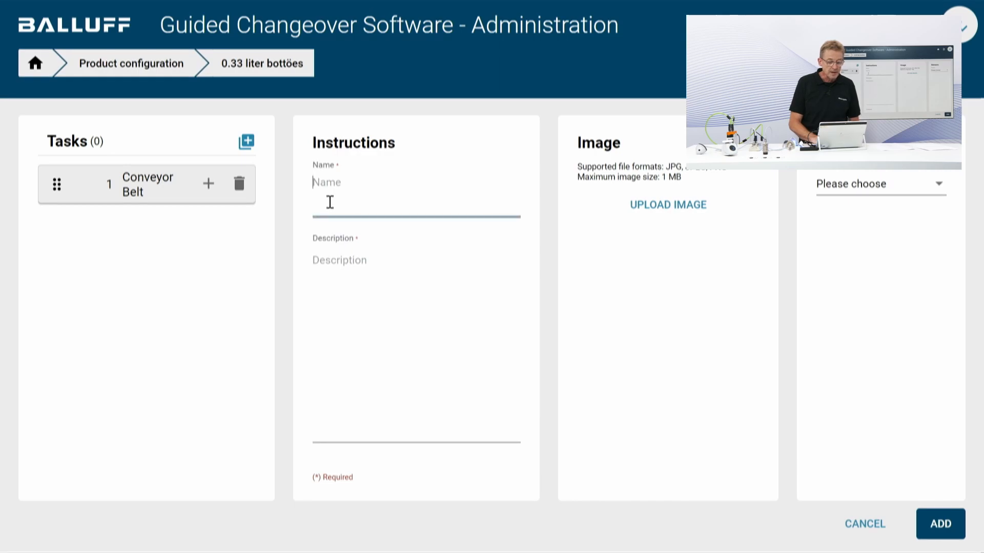
text(Chec)
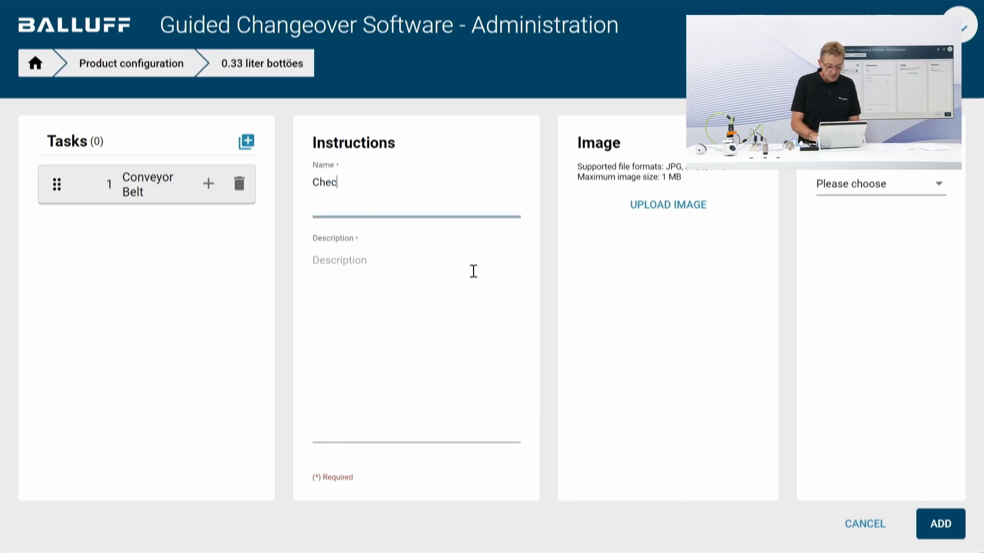
text(k the width )
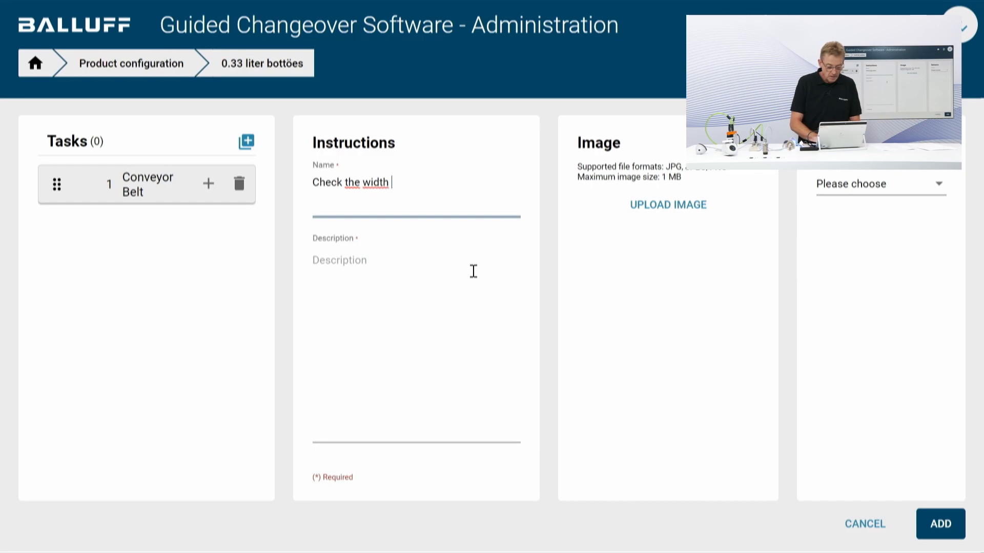
text(of the c)
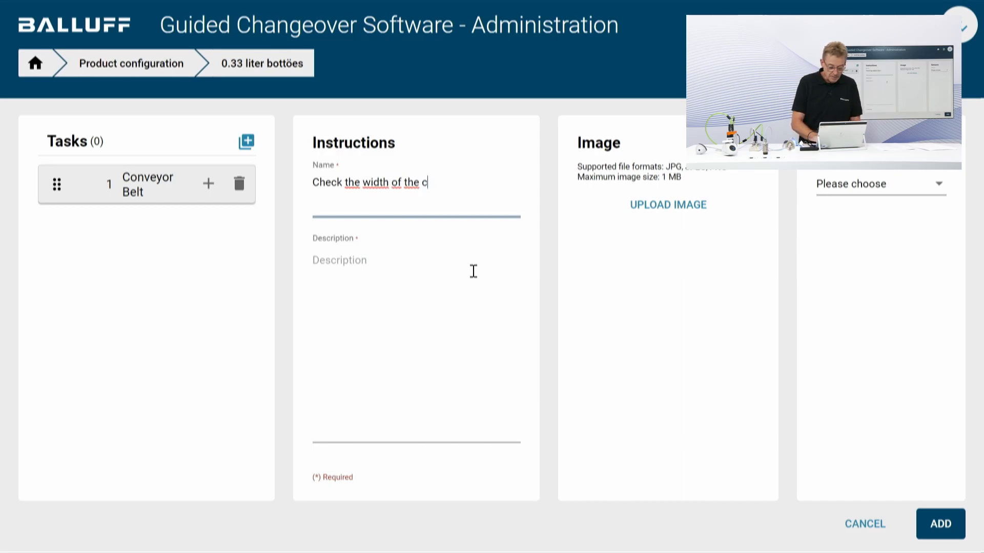
text(onveyor belt)
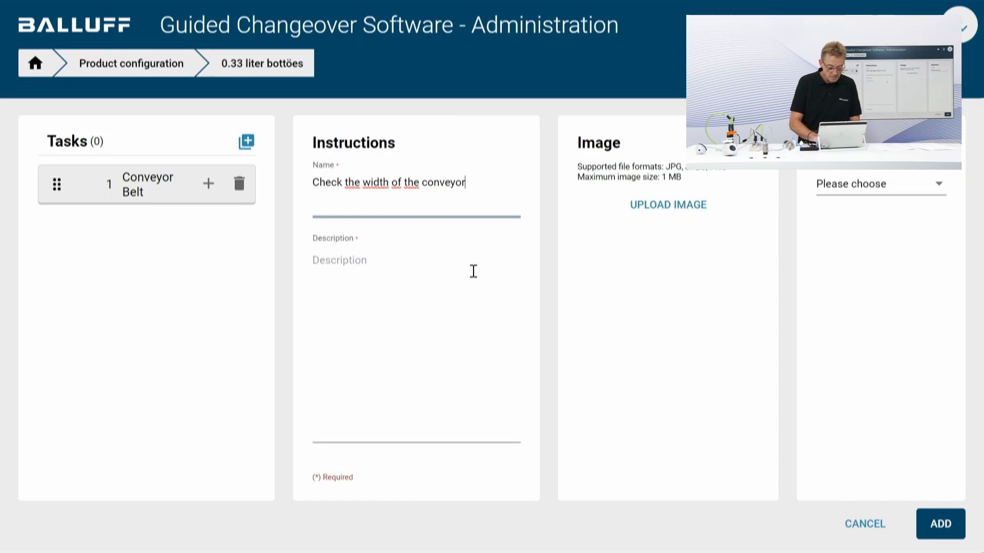
Step: Enter the task description "Go to are 32 and change the width of the belt"
click(394, 261)
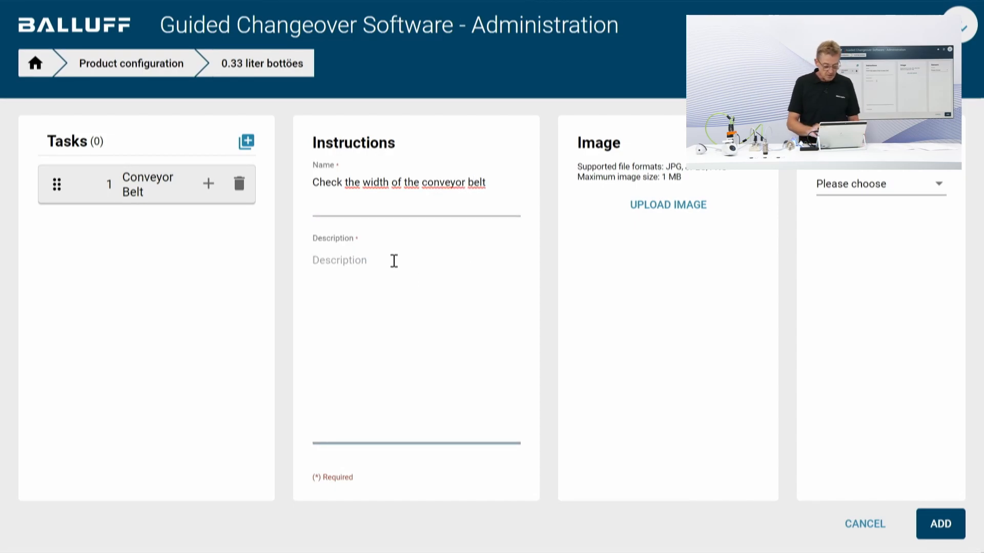
text(Go to )
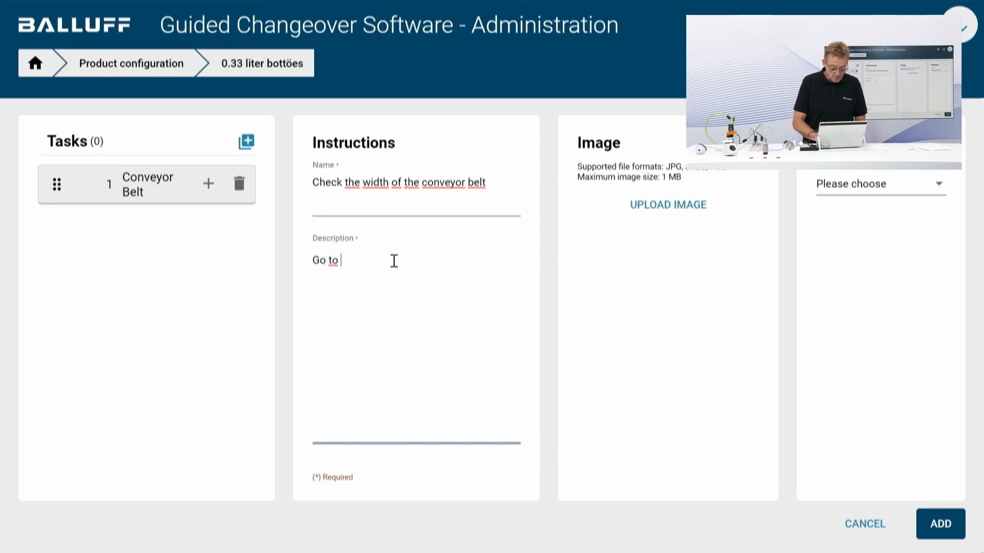
text(are 32)
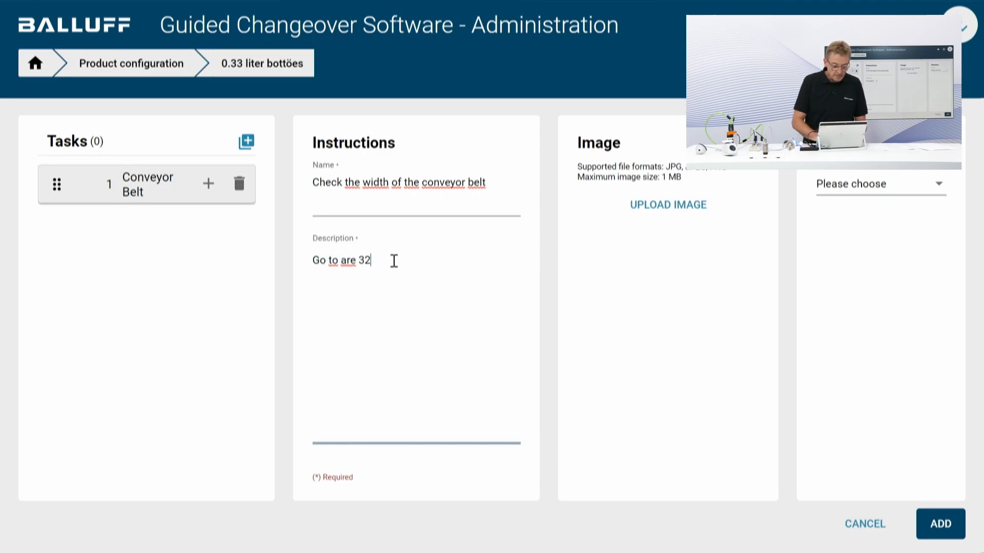
text( and)
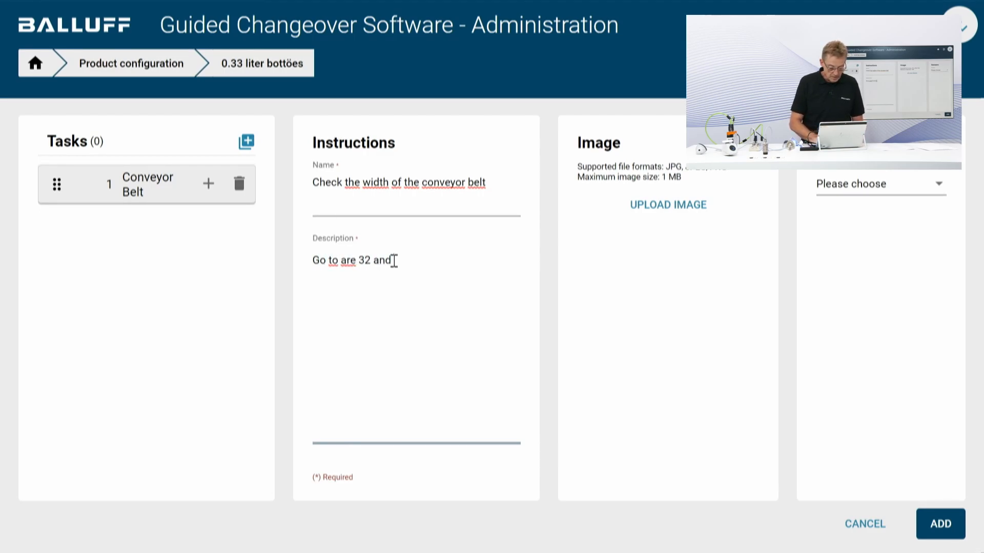
text( ch)
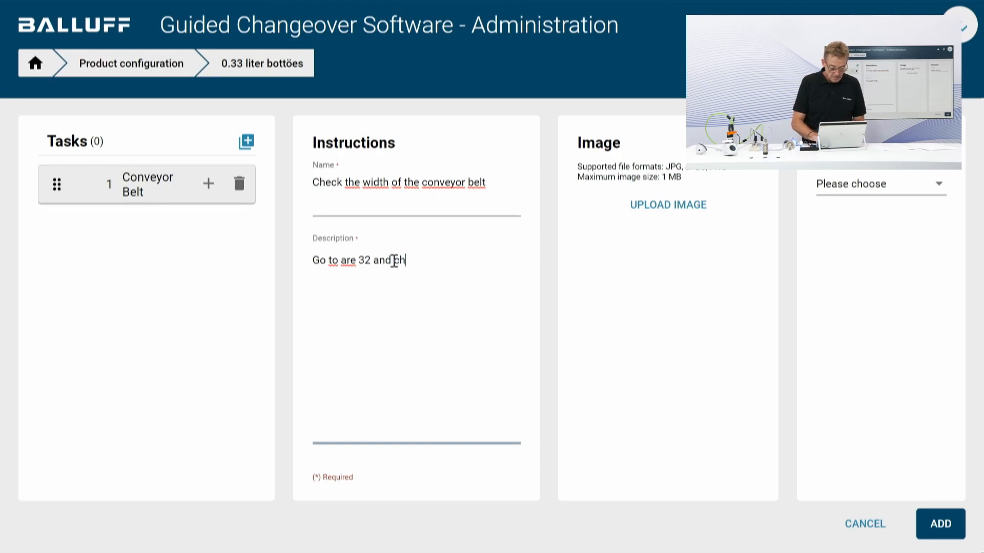
text(ange the wi)
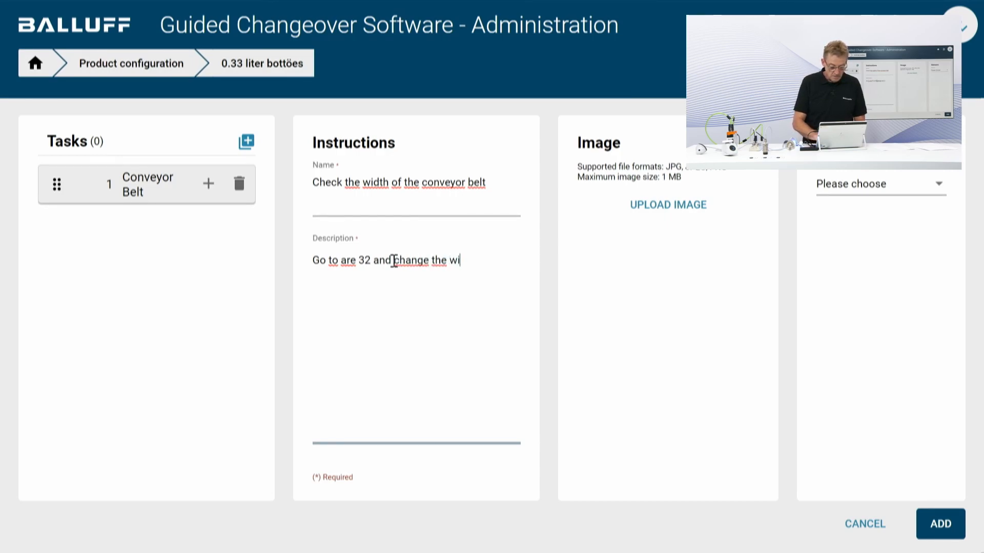
text(d)
text(th o)
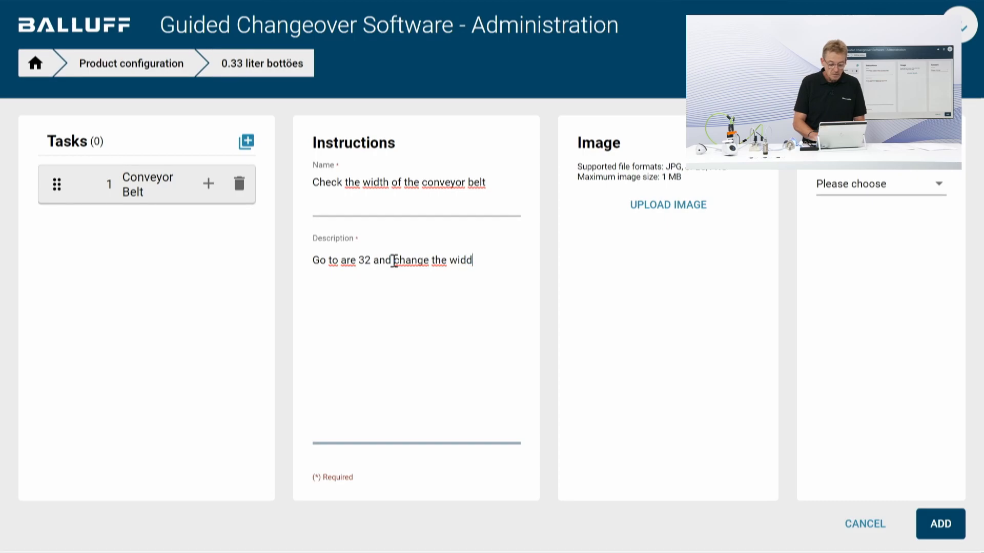
text(f the belt)
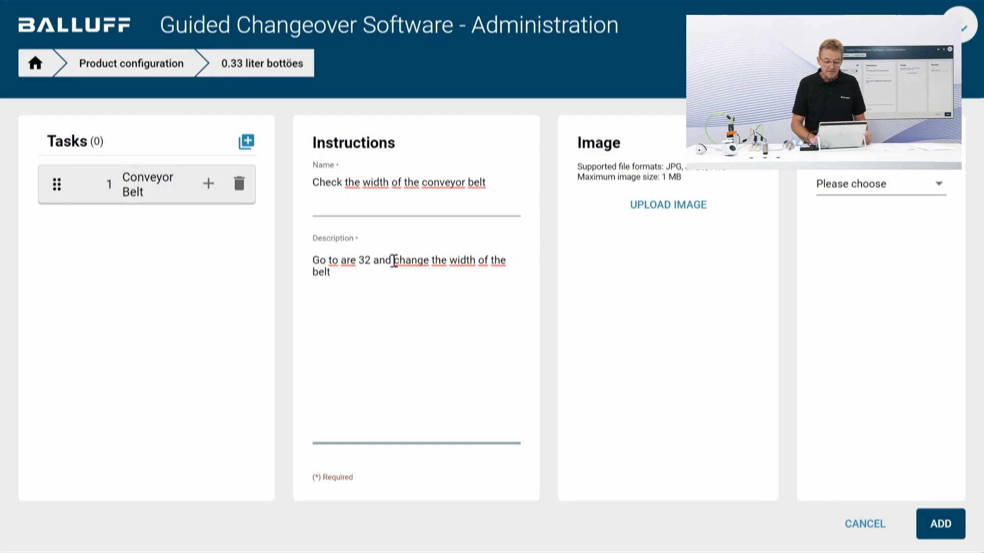
Step: Upload Conveyor Belt_width.PNG as the task image and assign the Conveyor belt width sensor to the task
click(683, 213)
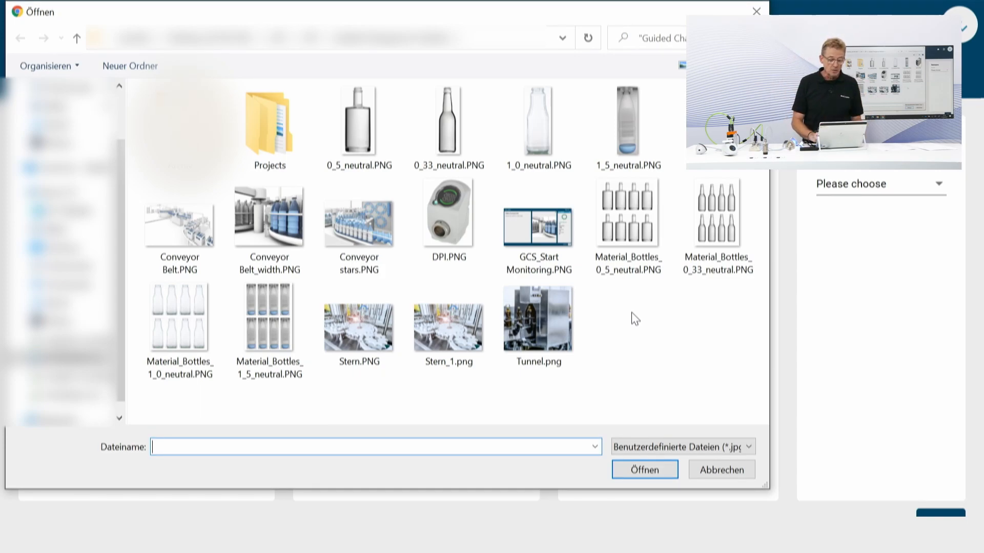
click(257, 232)
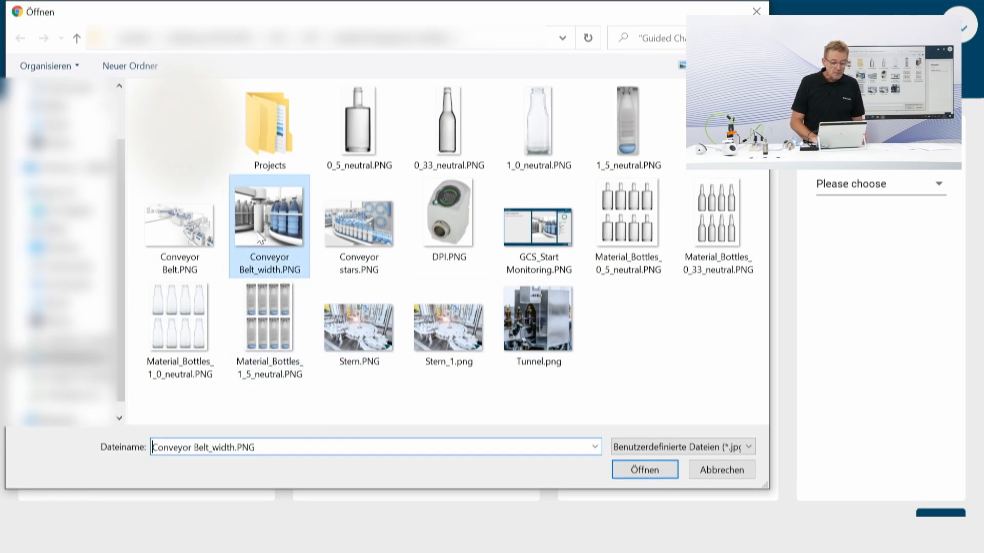
click(657, 477)
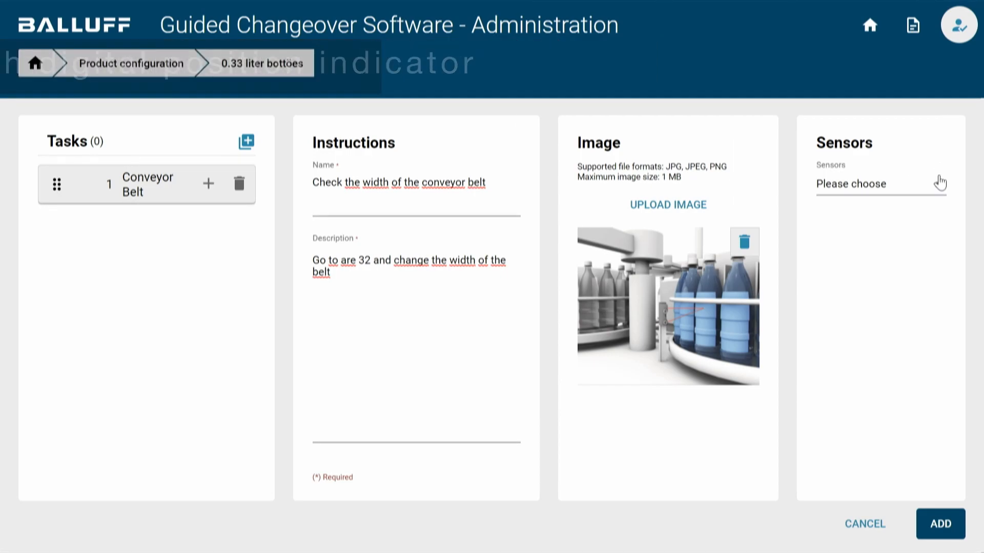
click(939, 196)
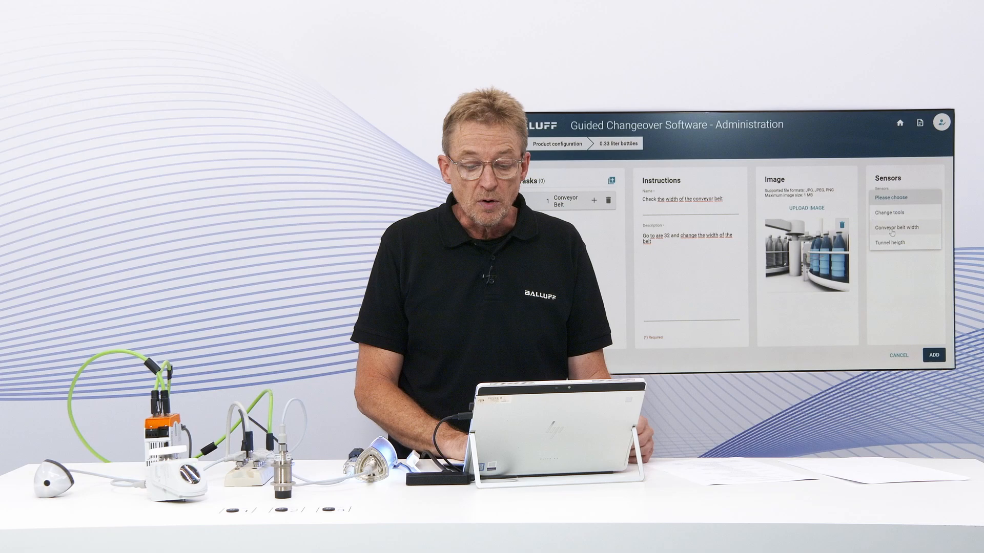
click(894, 229)
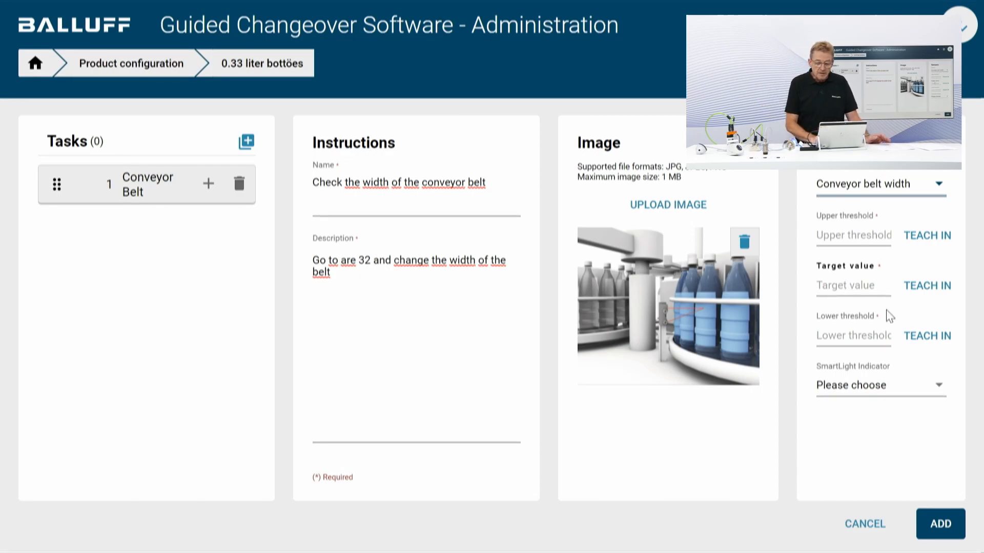
Step: Teach in the belt width's target value from the sensor and set the upper threshold to 75 and the lower threshold to 65
click(931, 292)
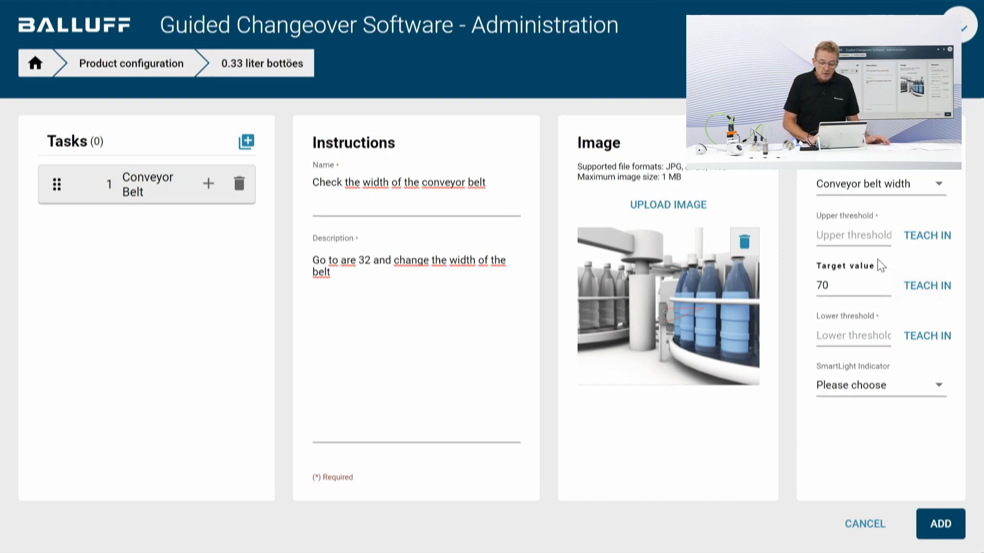
click(841, 235)
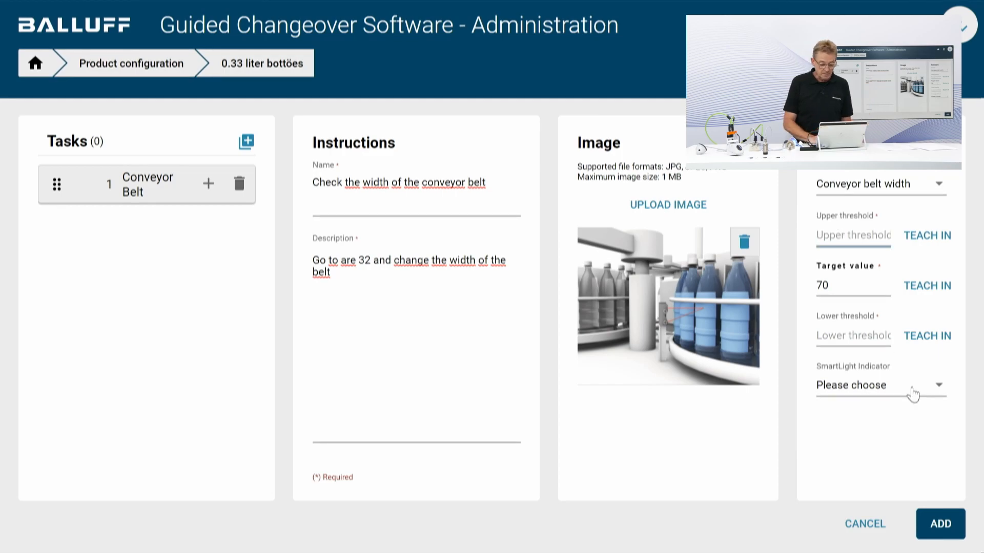
text(75)
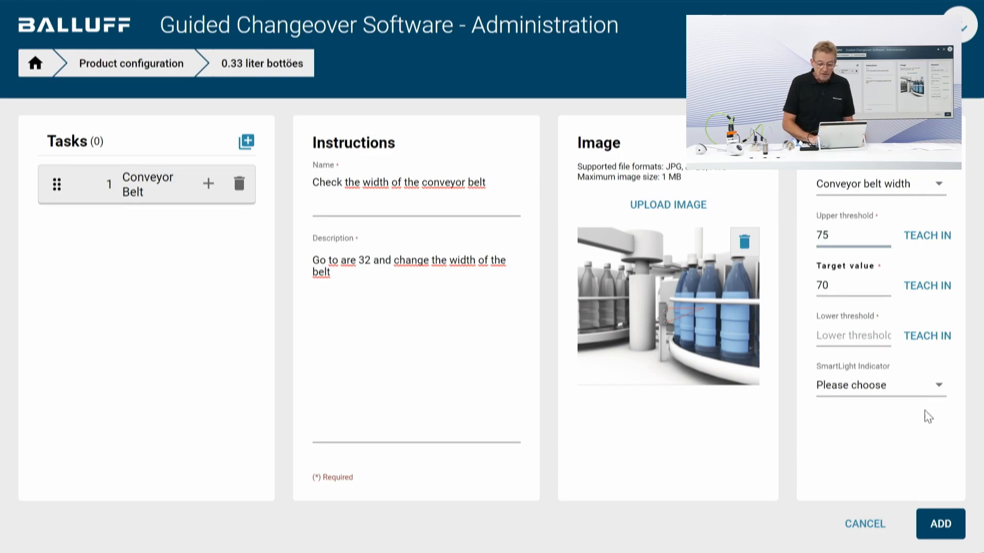
click(851, 336)
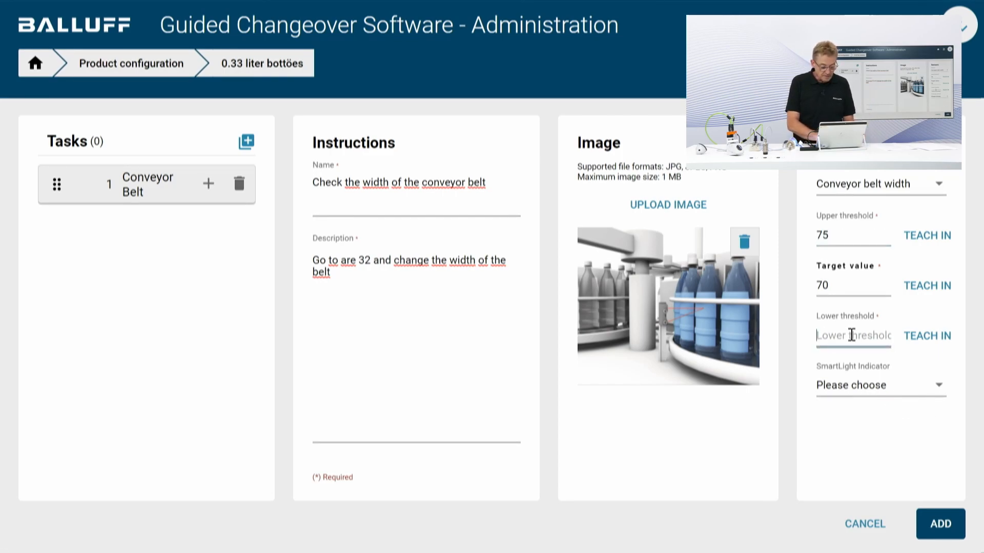
text(65)
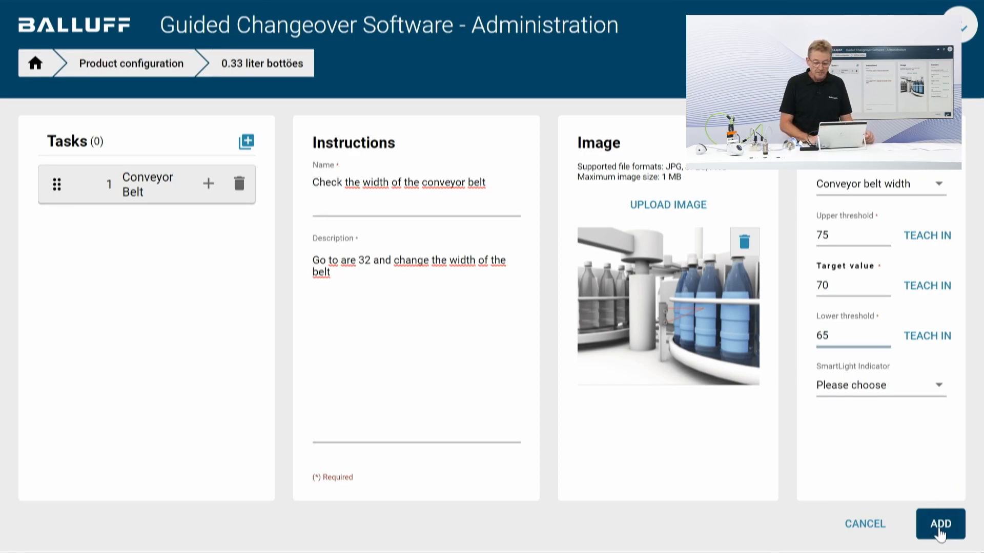
Step: Assign "Check Device config" as the SmartLight indicator and add the belt width task to the Conveyor Belt group
click(942, 387)
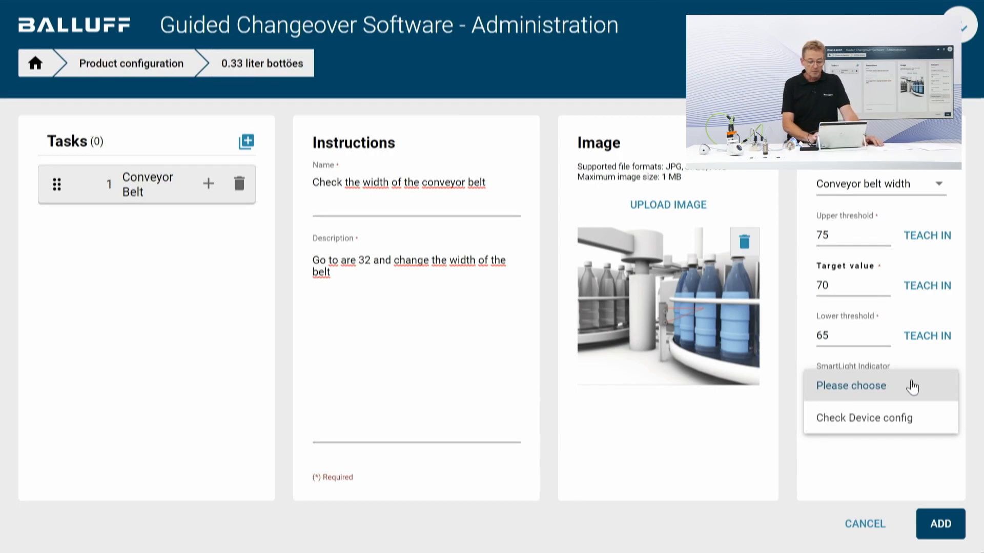
click(864, 418)
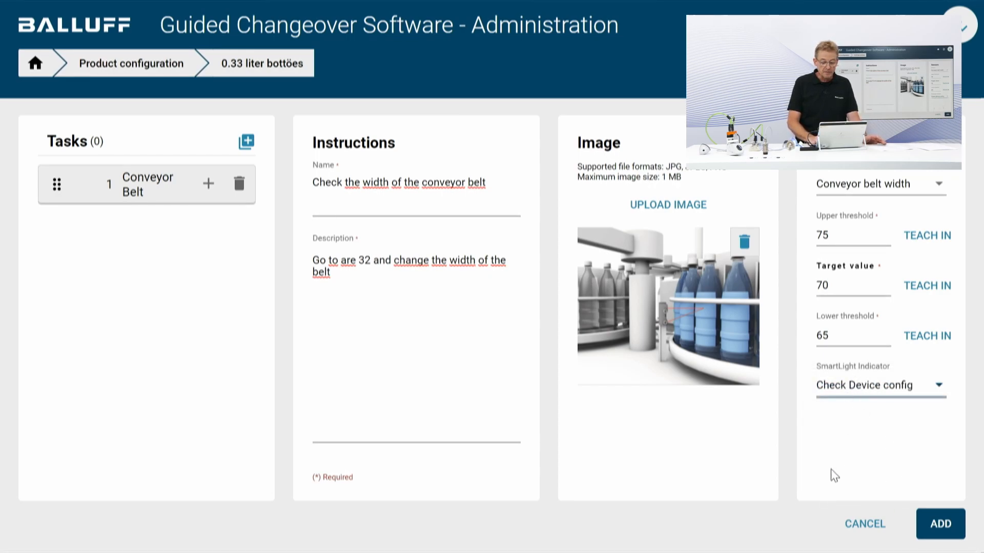
click(942, 524)
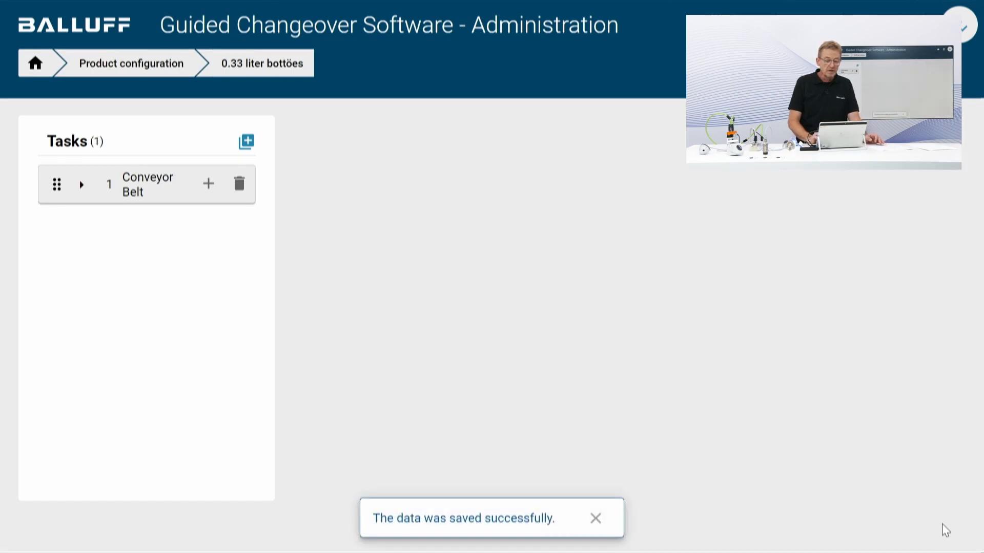
Step: Expand the Conveyor Belt group and add another changepoint group named "Shrinking Tunnel"
click(80, 186)
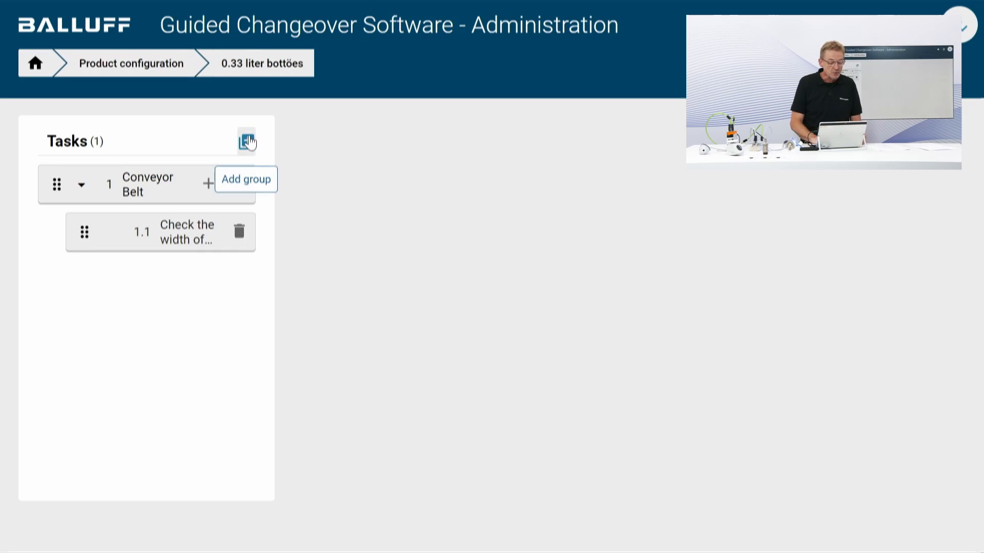
click(247, 142)
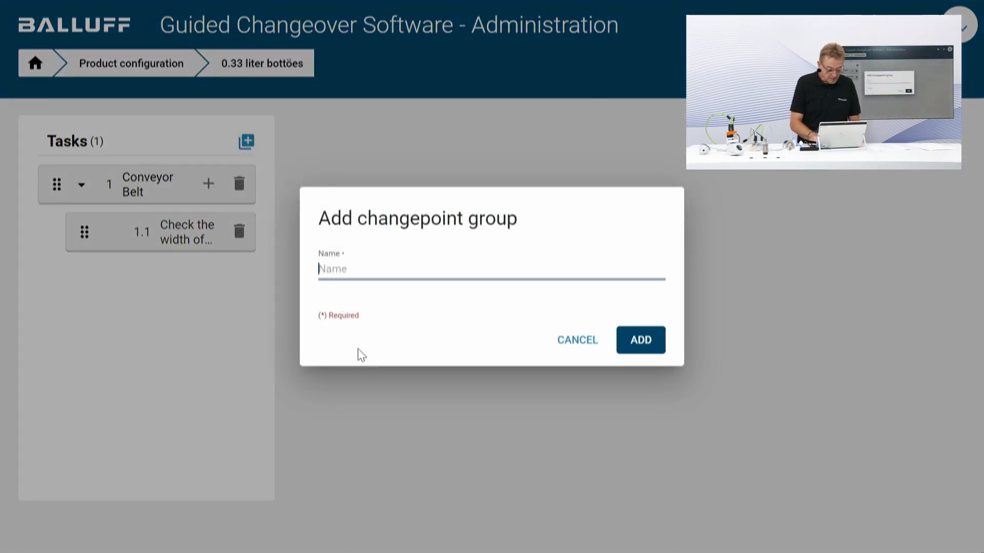
text(Sc)
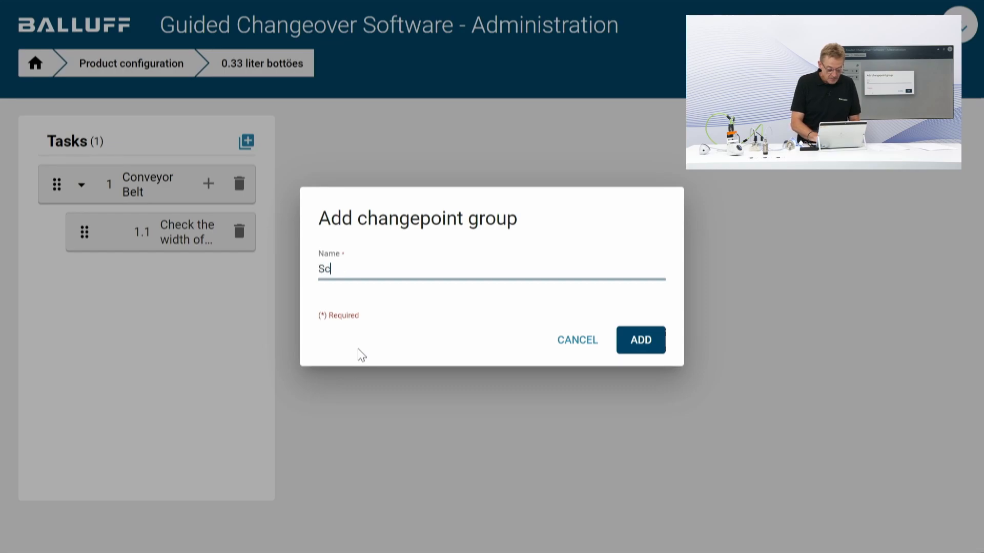
text(hrinki)
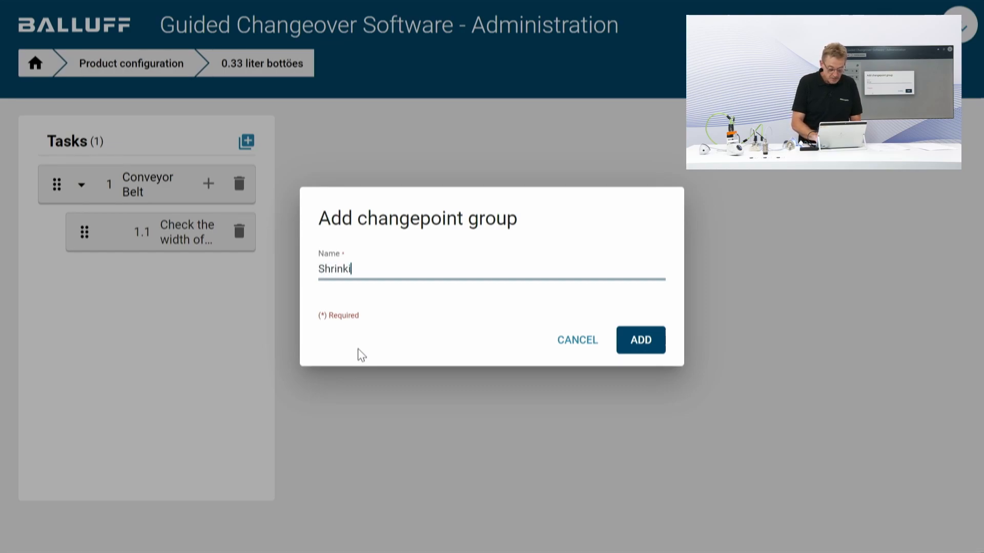
text(nmg)
key(BackSpace)
key(BackSpace)
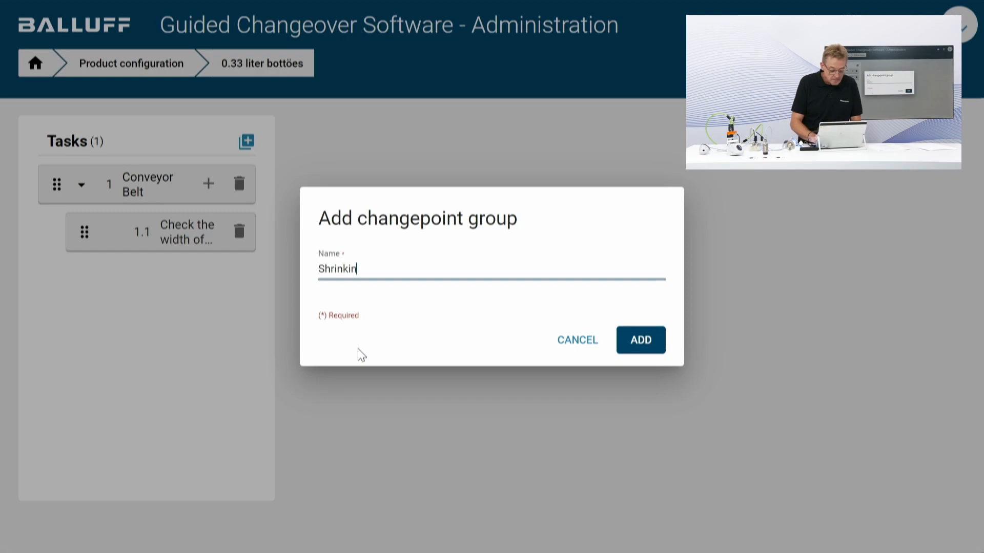
text(g Tu)
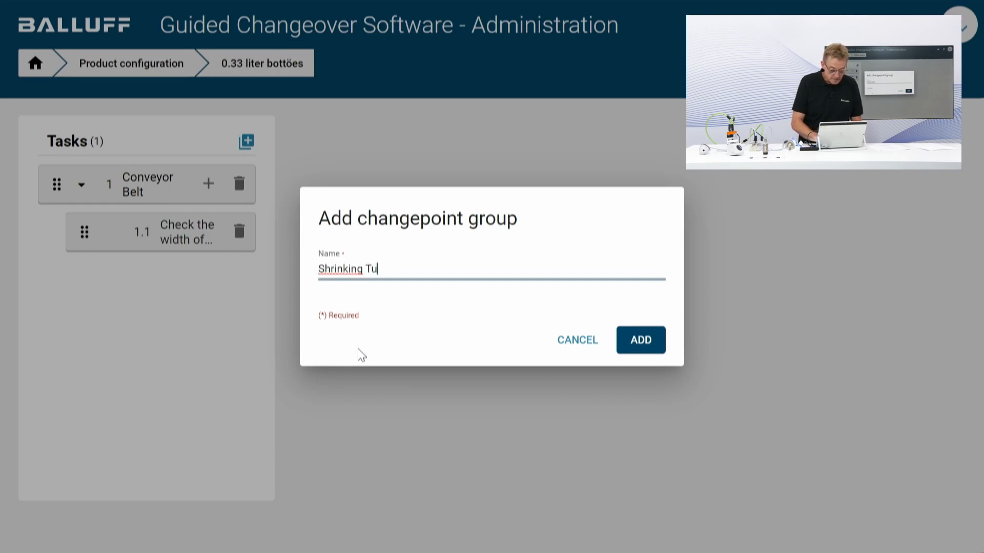
text(nnel)
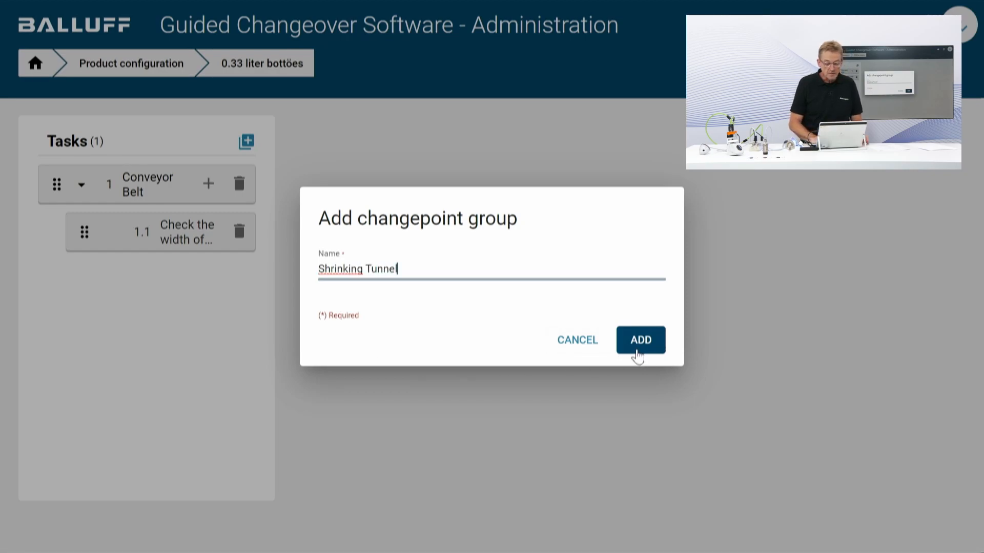
click(638, 349)
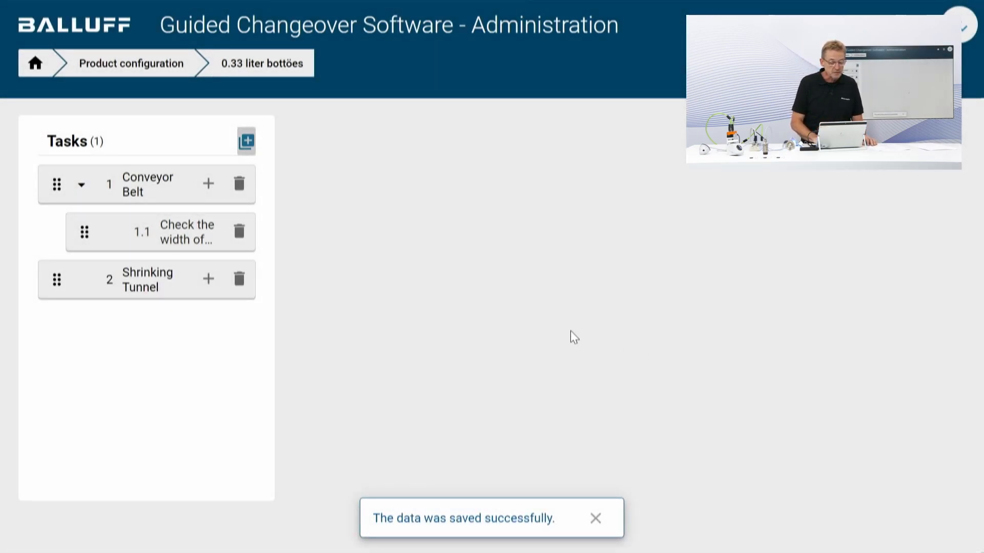
Step: Create a task in the Shrinking Tunnel group and name it "Check the heigth of the tunnel"
click(209, 284)
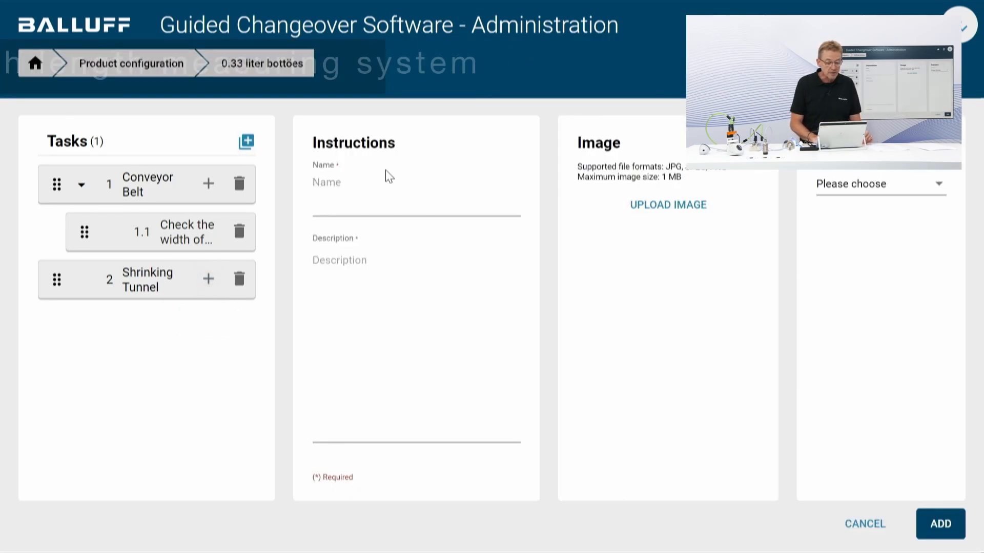
click(387, 200)
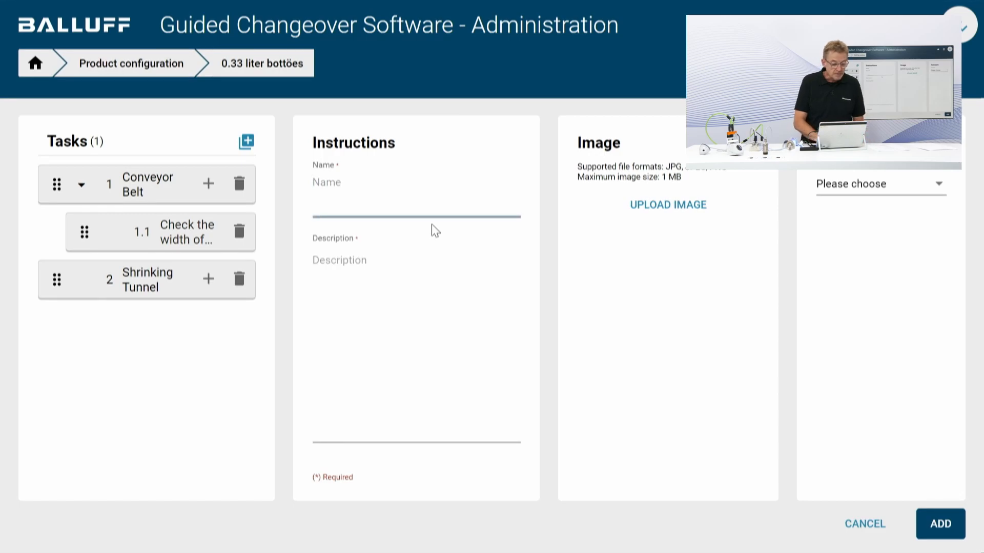
text(Che)
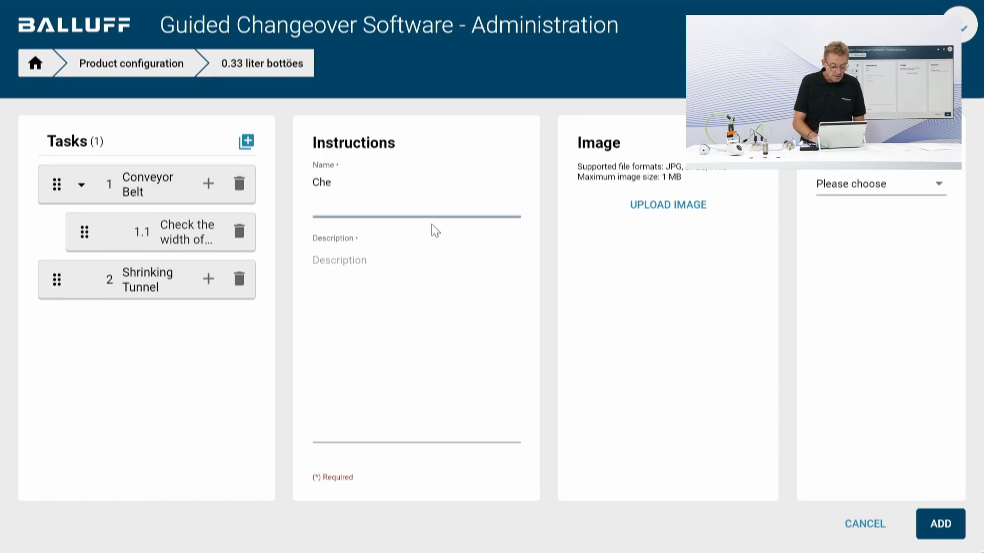
text(ck t)
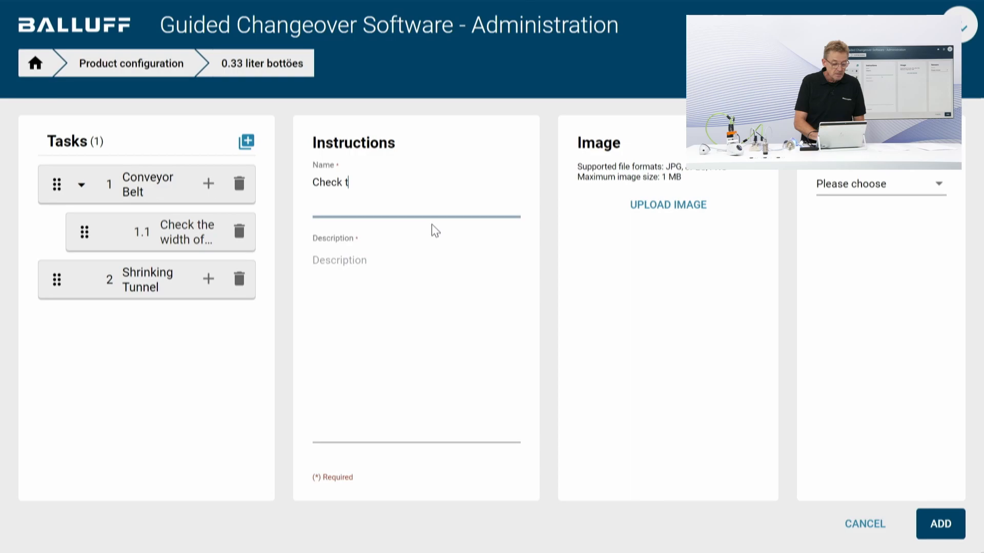
text(he hei)
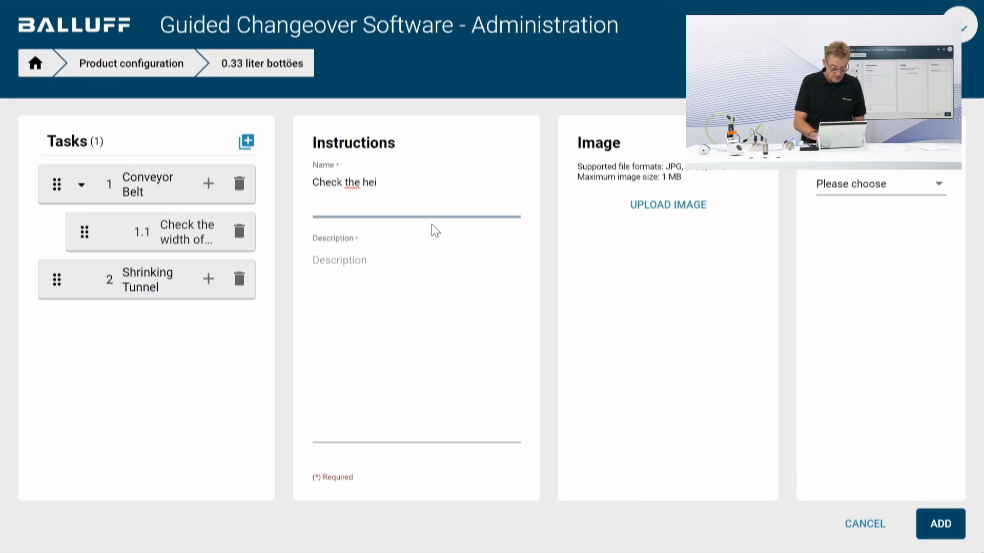
text(gth of the )
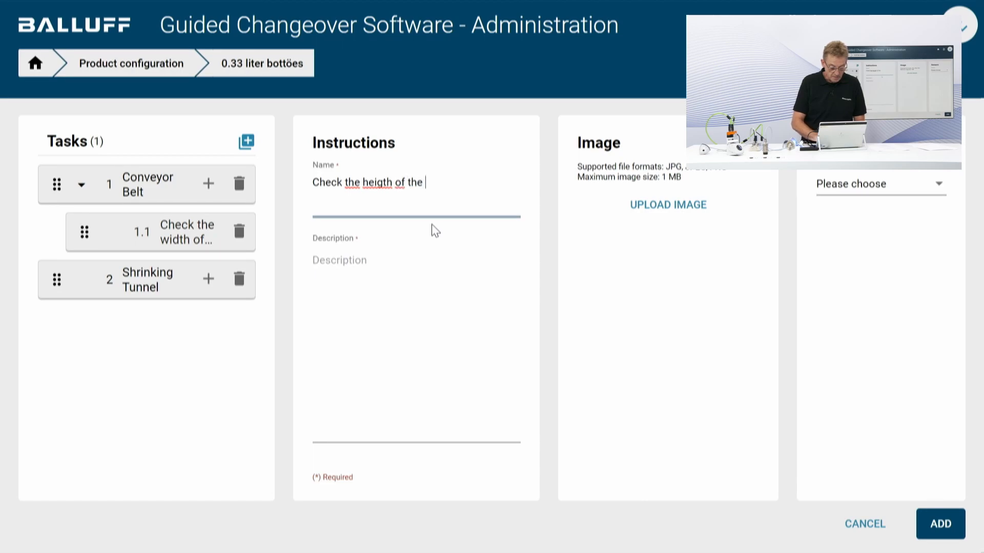
text(tunnel)
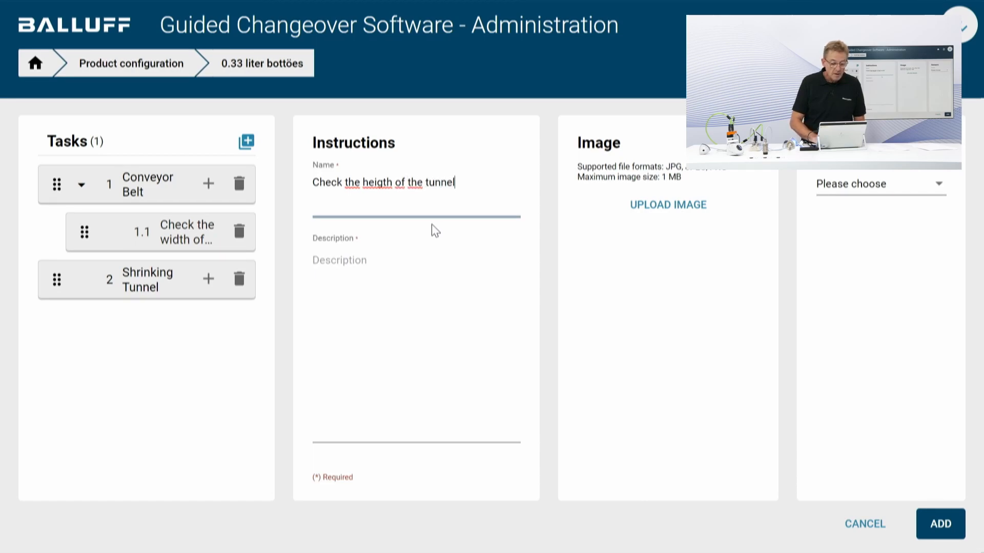
Step: Enter the tunnel task's description "Go to area 54 and check the measurement"
click(379, 255)
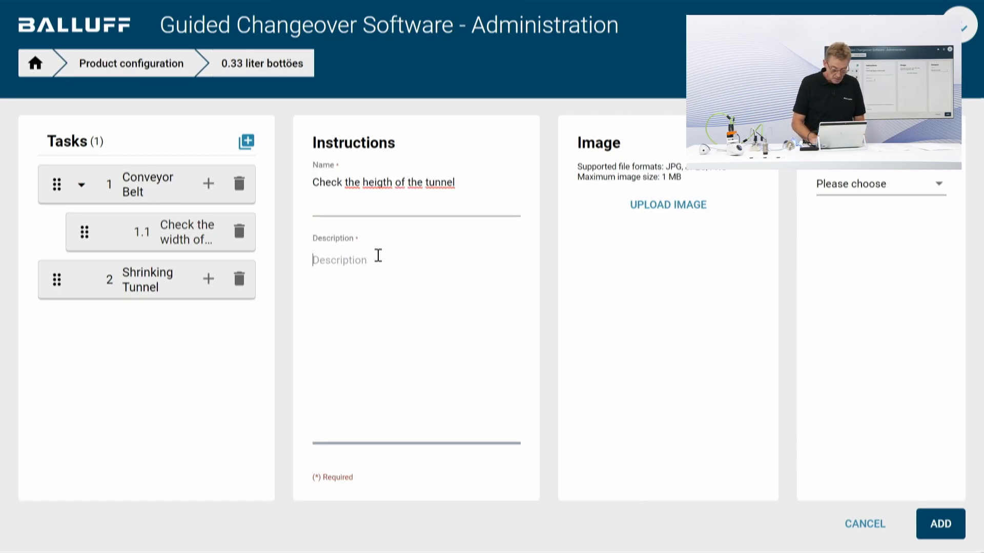
text(Go)
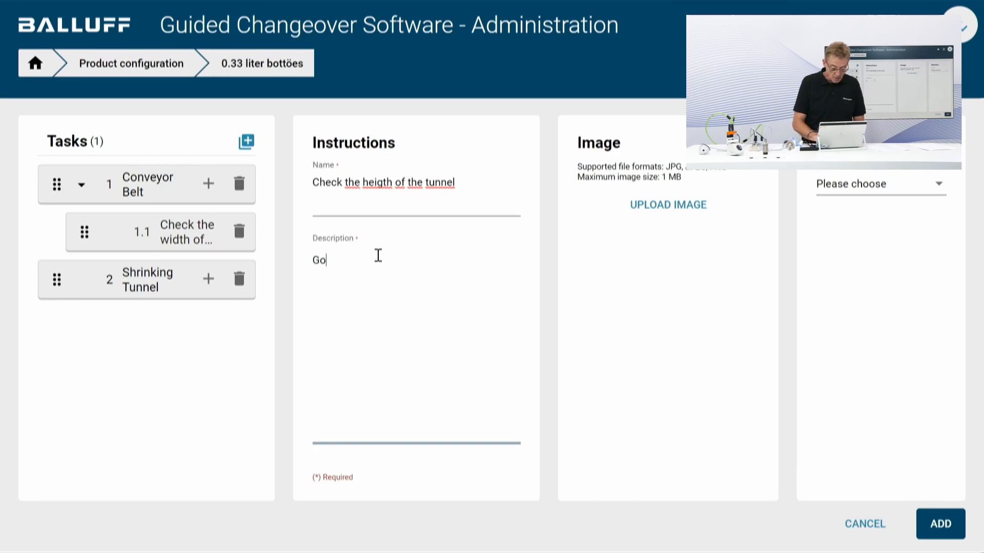
text( to area )
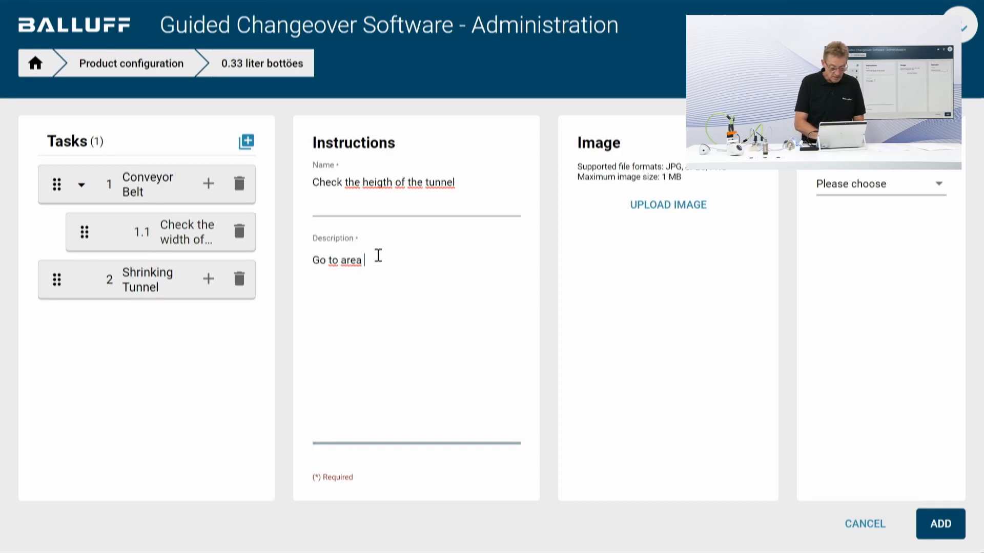
text(54 and )
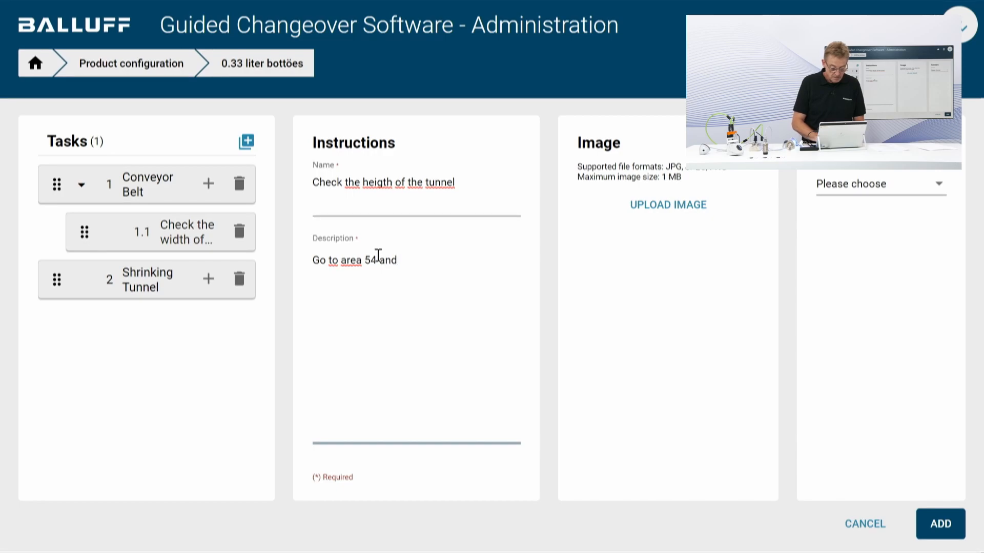
text(check the )
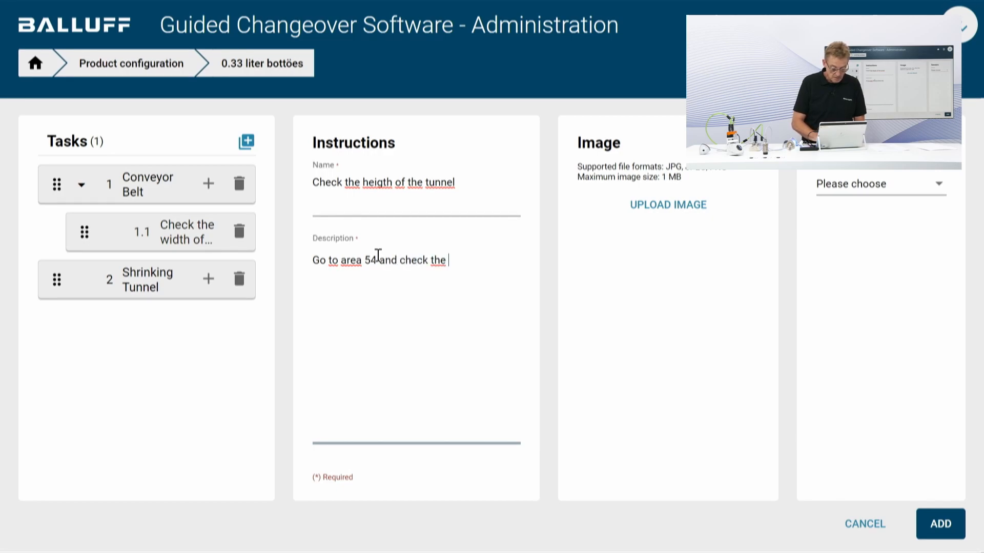
text(measurement)
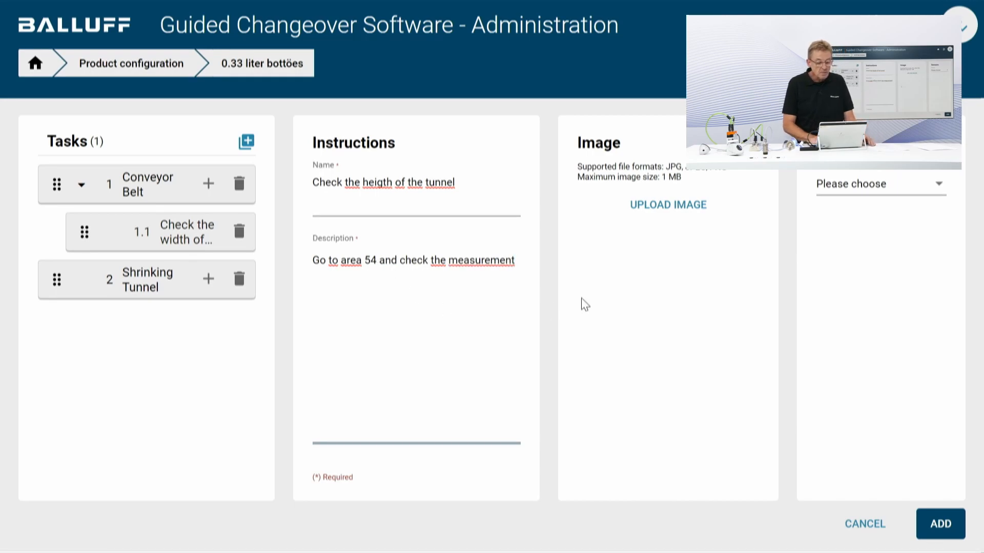
Step: Upload Tunnel.png as the tunnel task's image and assign the Tunnel heigth sensor to the task
click(695, 210)
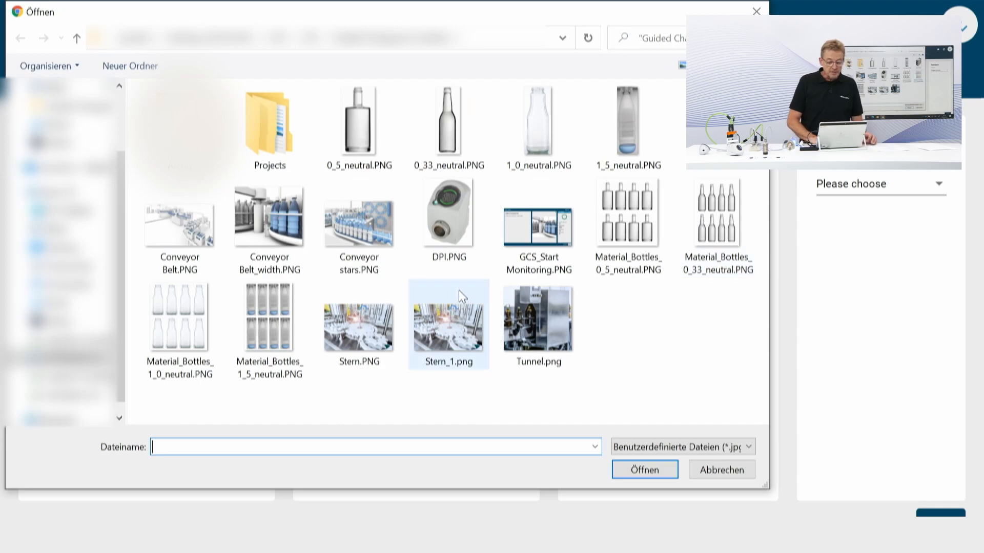
click(526, 302)
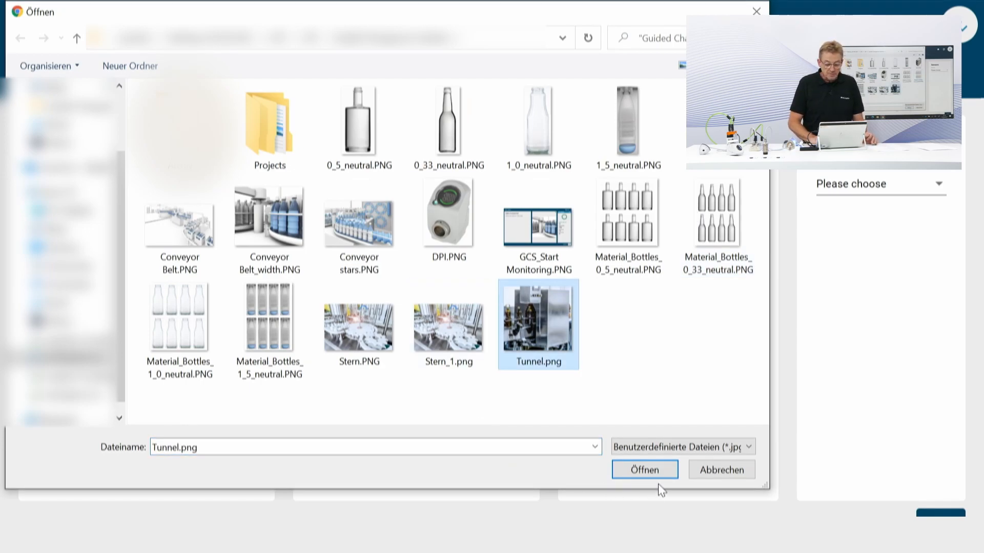
click(644, 472)
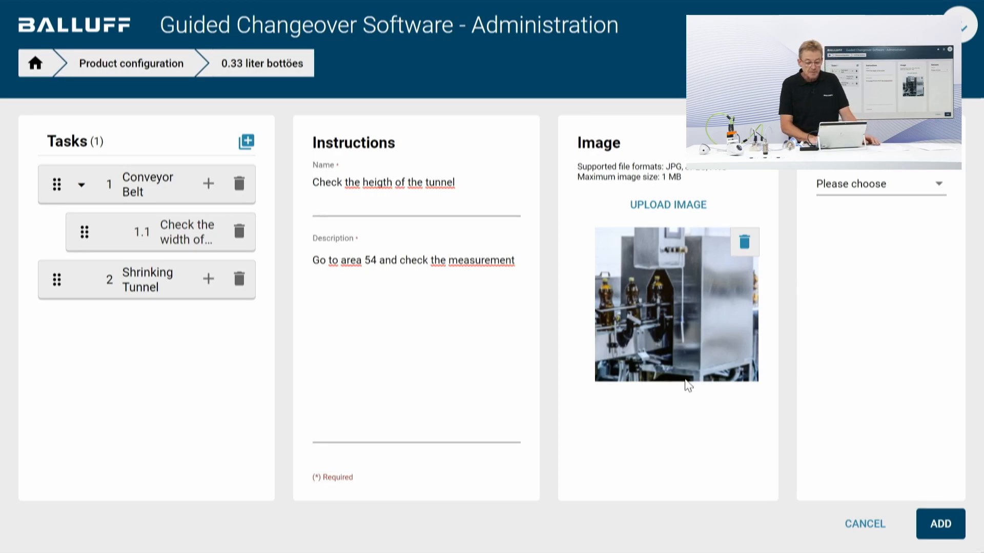
click(940, 191)
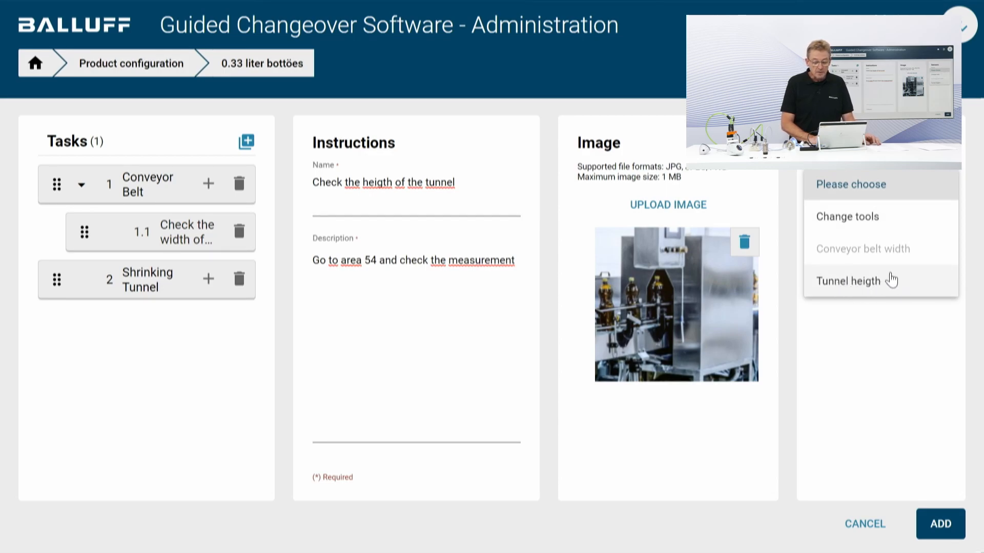
click(852, 287)
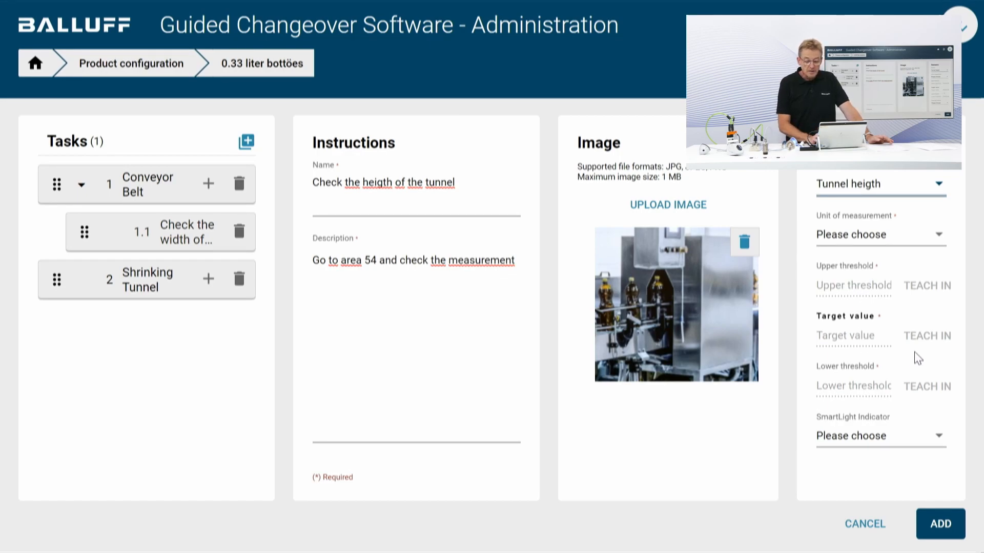
click(921, 331)
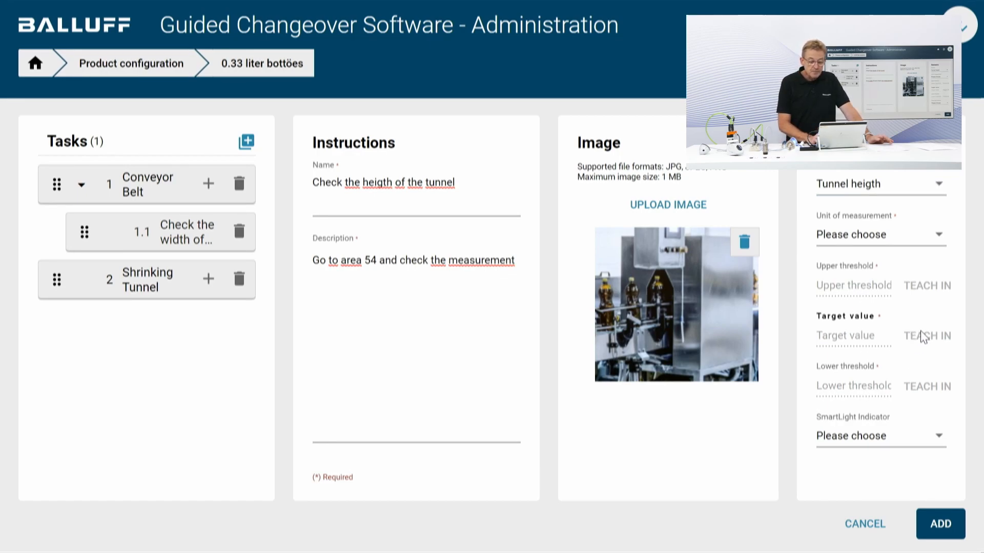
Step: Set the tunnel task's unit of measurement to mm and teach in its target value from the sensor's current reading
click(944, 234)
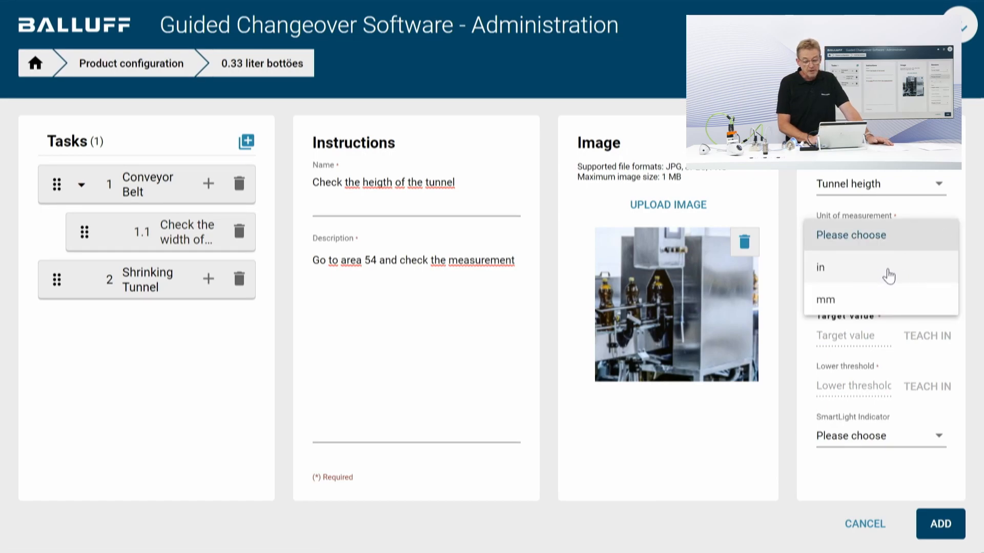
click(848, 307)
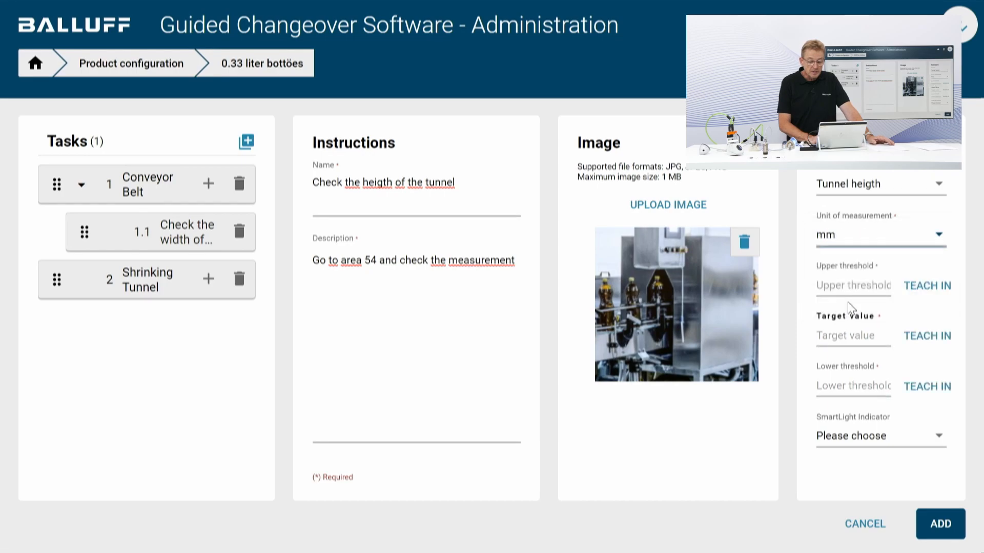
click(938, 340)
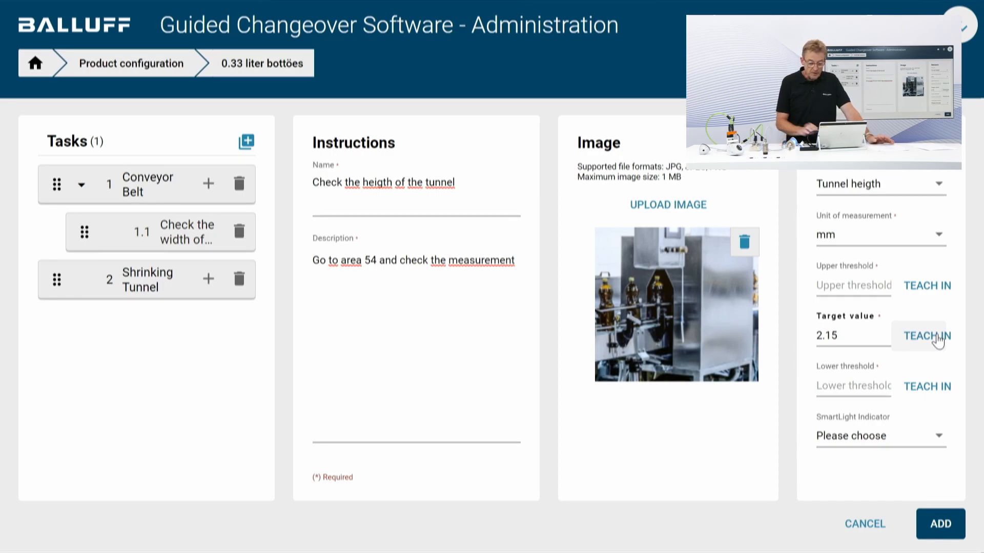
click(938, 340)
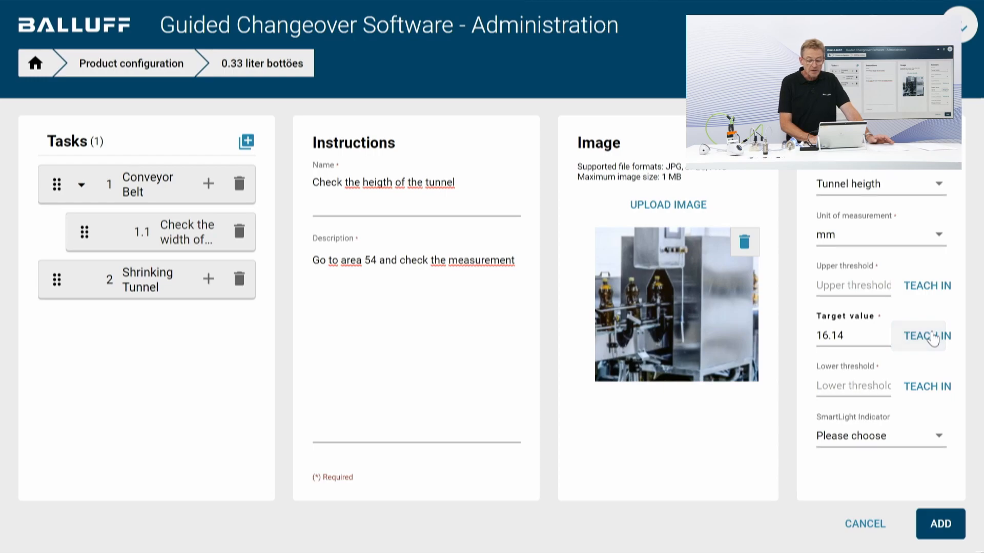
Step: Set the tunnel task's upper threshold to 20 and lower threshold to 10, and add the task
click(836, 286)
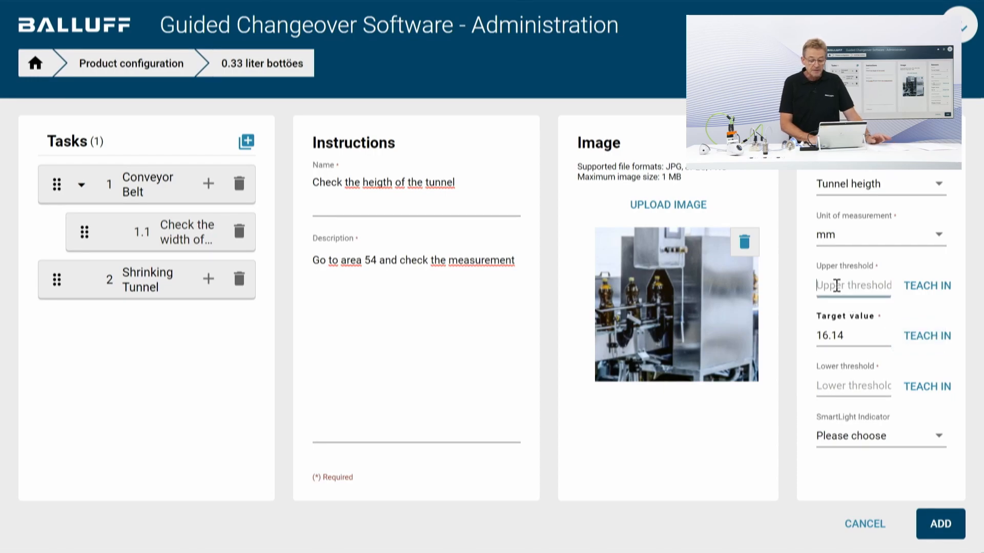
text(20)
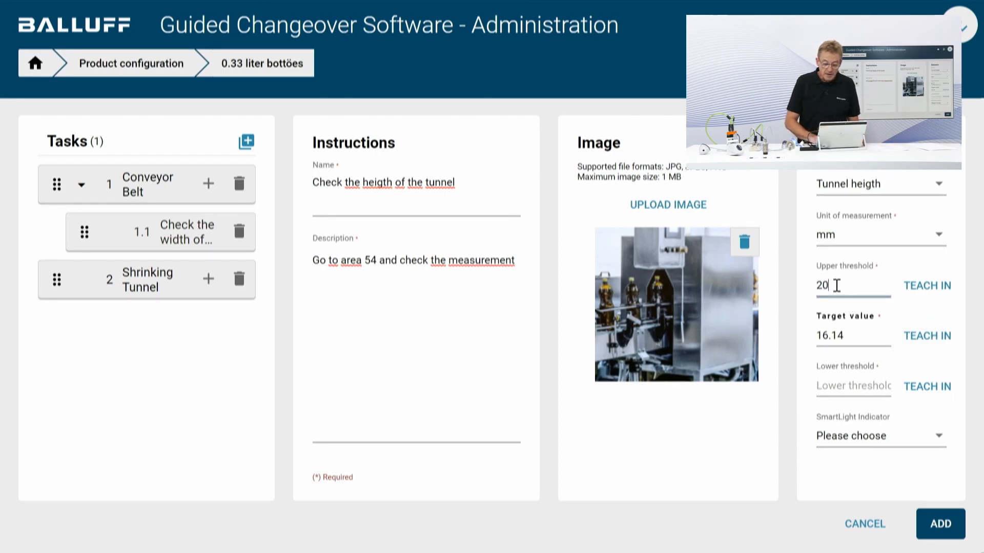
click(854, 382)
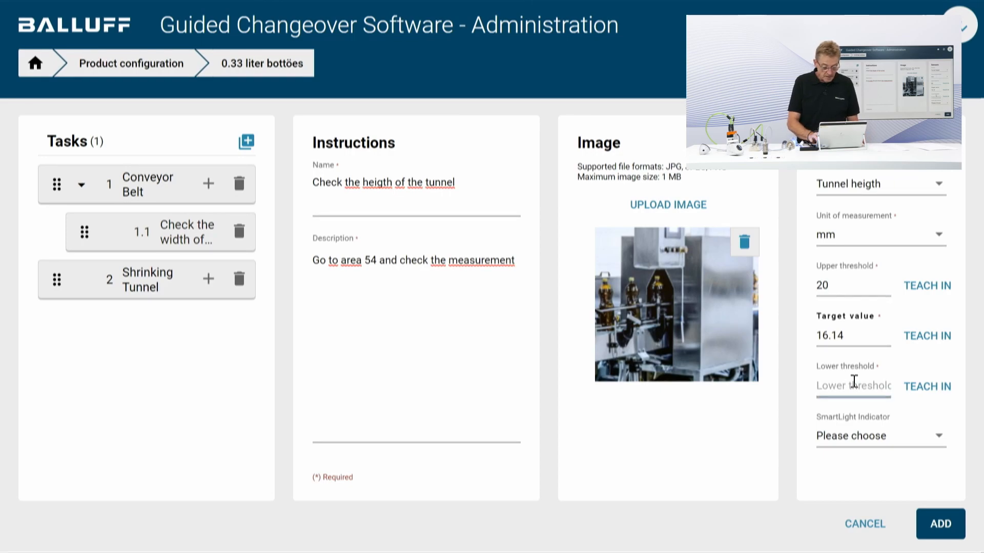
text(10)
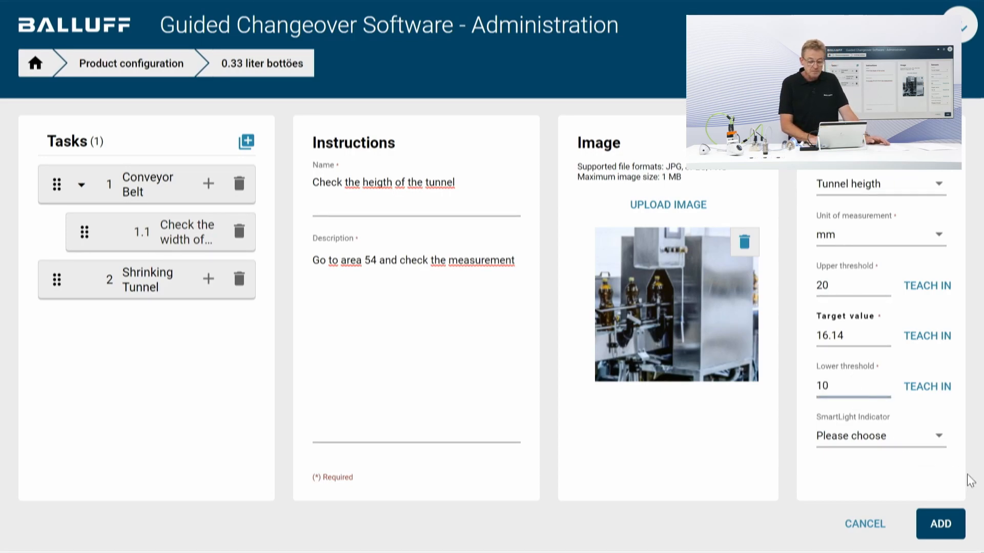
click(942, 526)
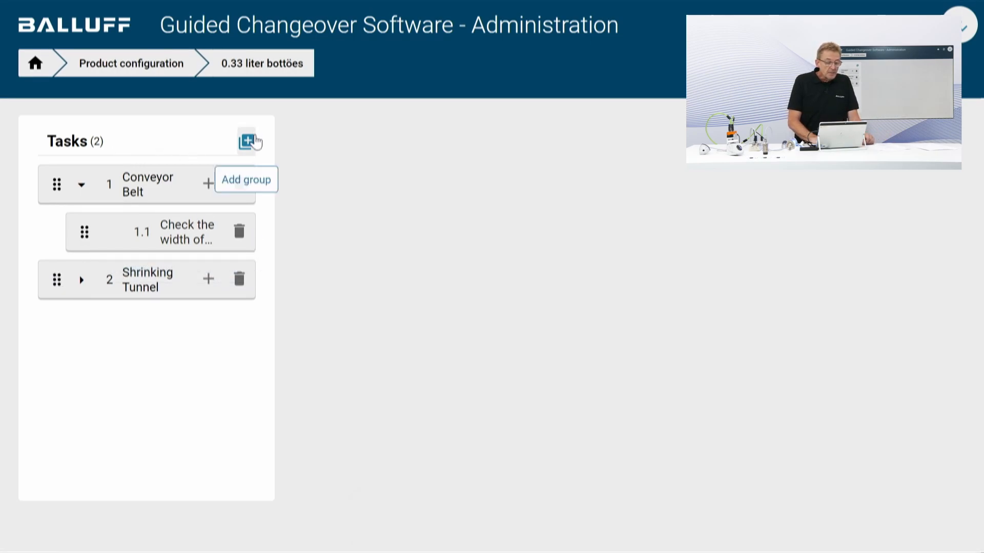
Step: Add a changepoint group named "Check Material" to the product's tasks
click(252, 144)
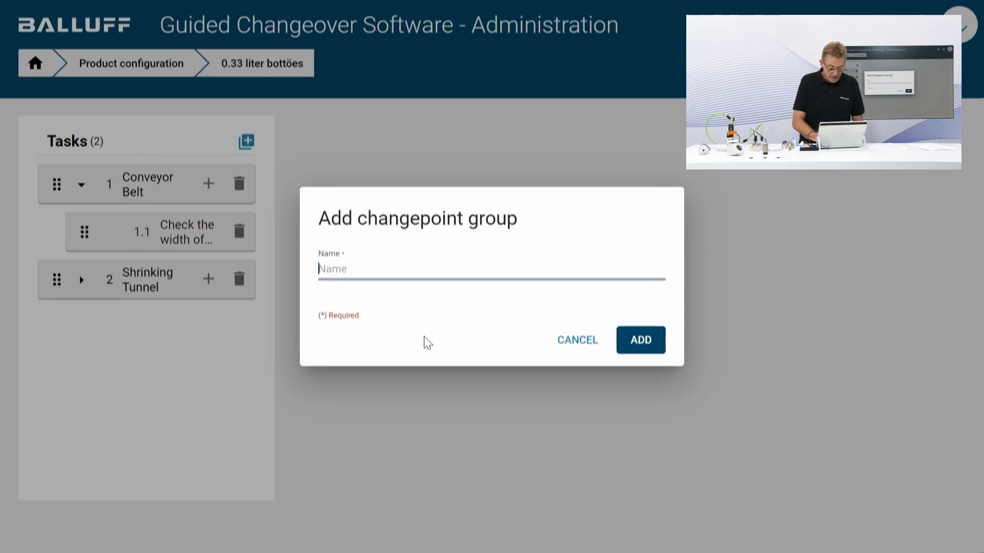
text(Check)
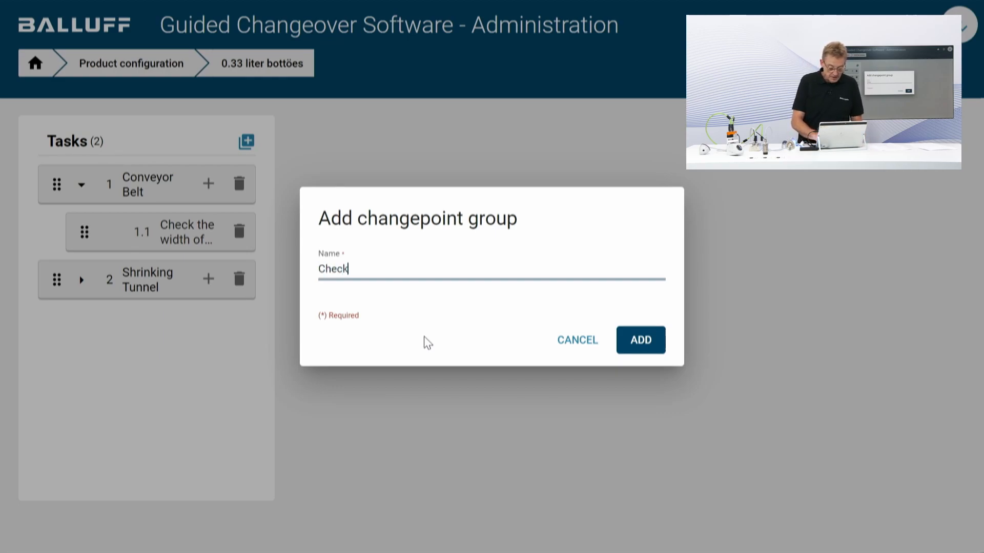
text( Material)
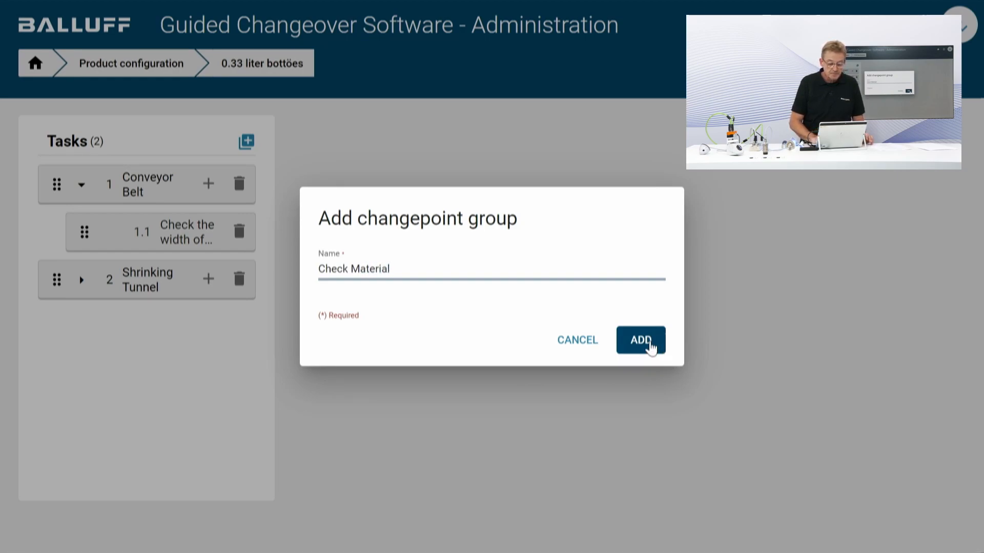
click(650, 344)
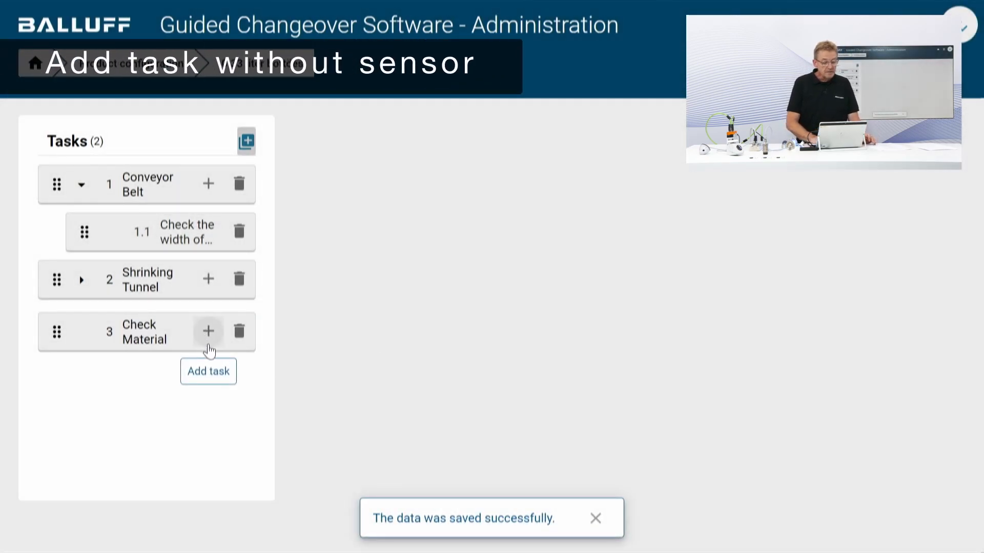
Step: Create a task in the Check Material group and name it "Check the bottles"
click(207, 332)
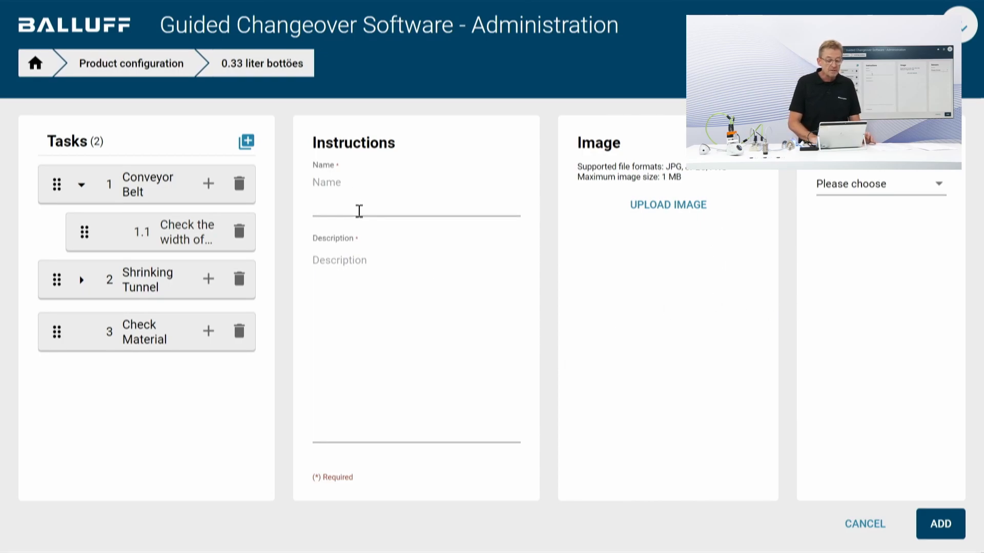
click(358, 210)
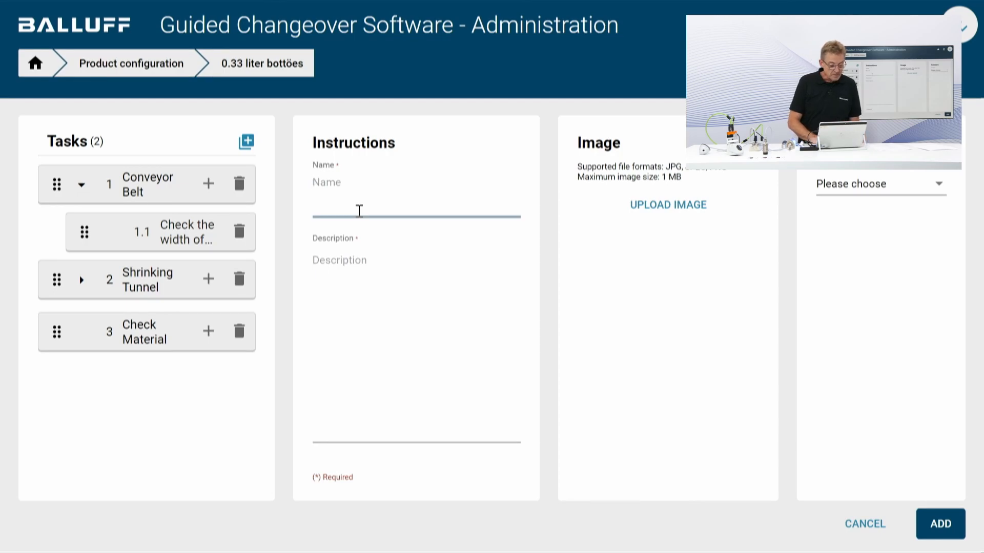
text(Check the bottles)
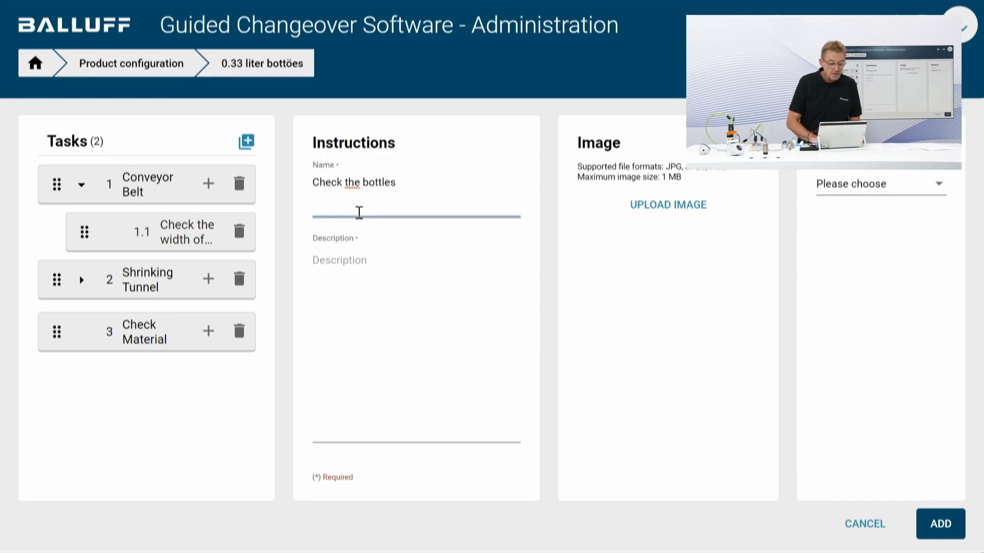
Step: Enter the bottle task's description "Are there enough bottles available"
click(365, 257)
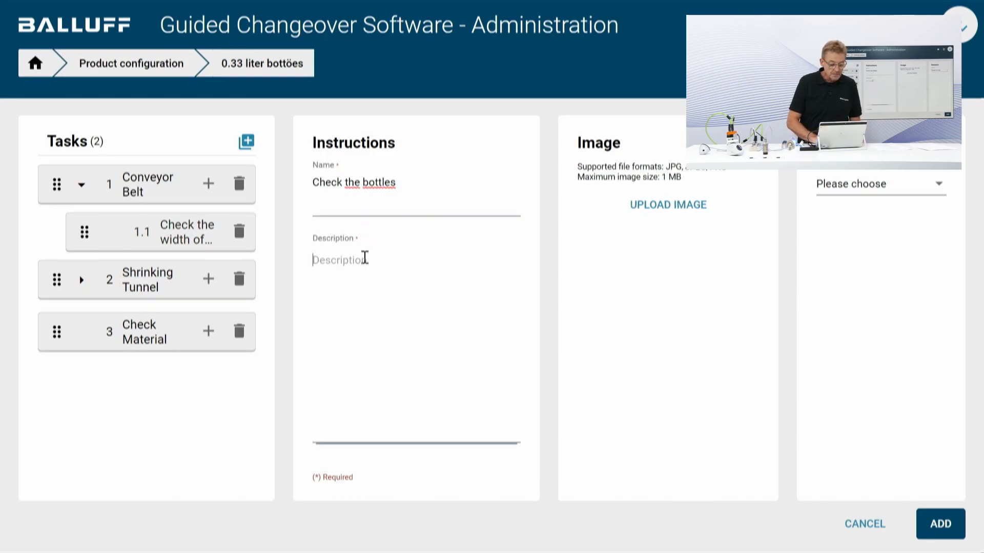
text(Are there en)
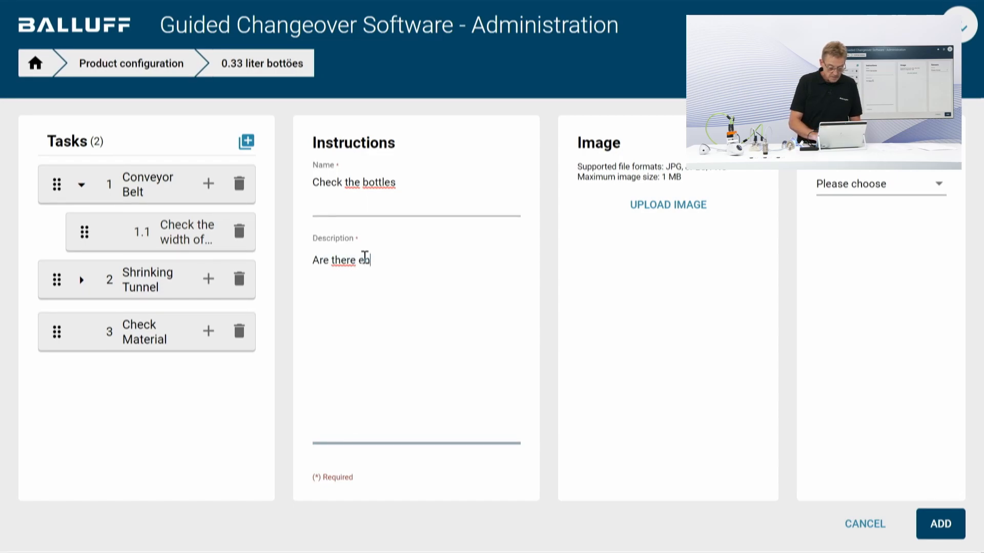
text(ough bo)
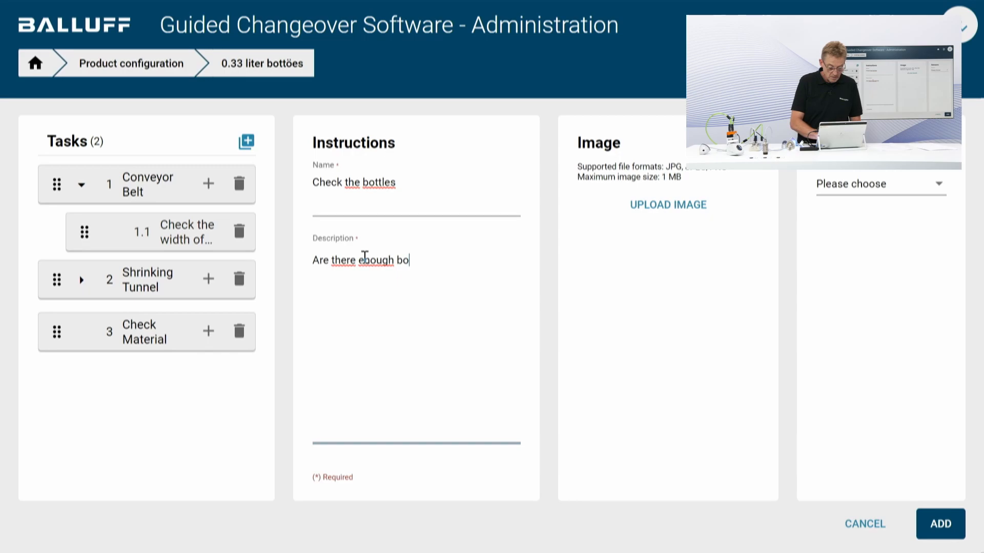
text(ttles available)
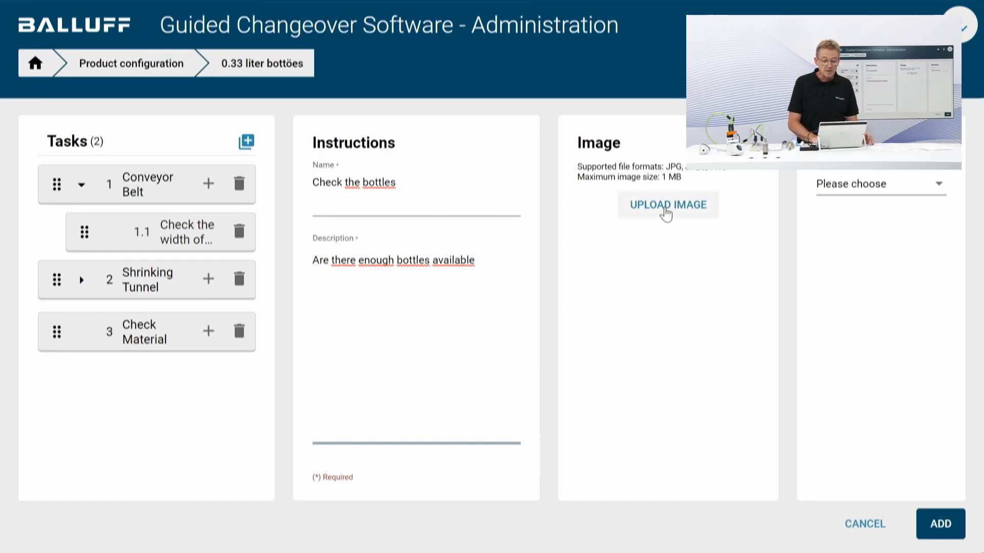
Step: Upload Material_Bottles_0_33_neutral.PNG as the bottle task's image and add the task without a sensor to the Check Material group
click(666, 213)
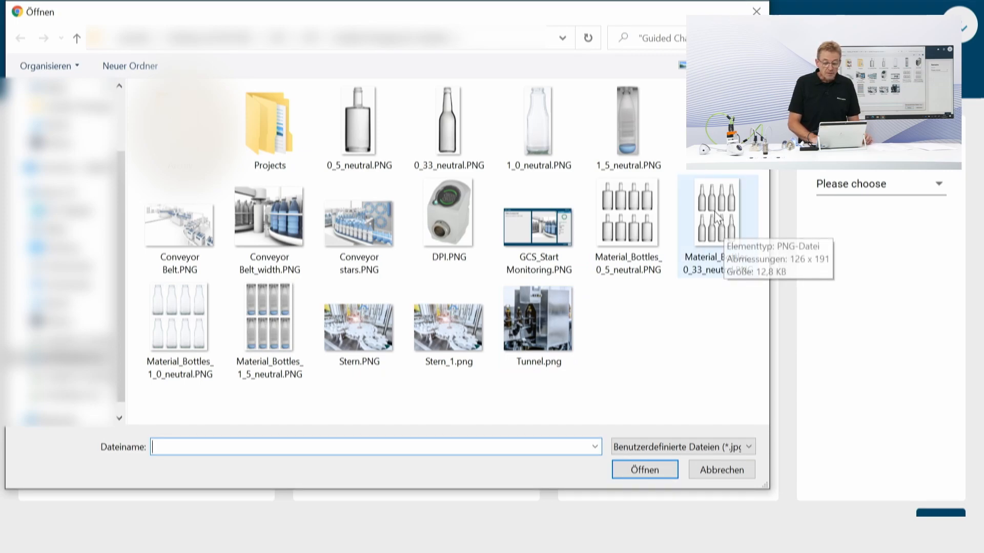
click(731, 221)
click(648, 474)
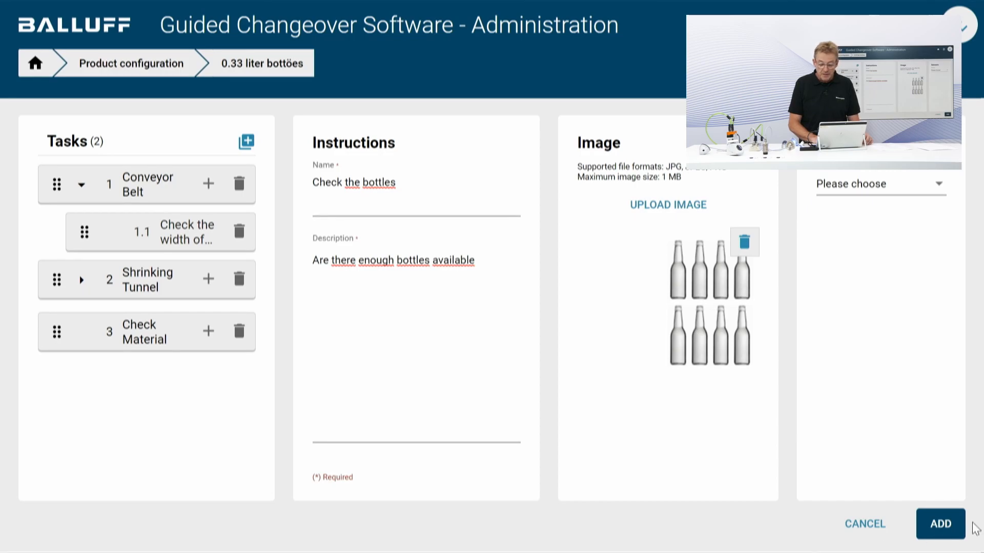
click(946, 525)
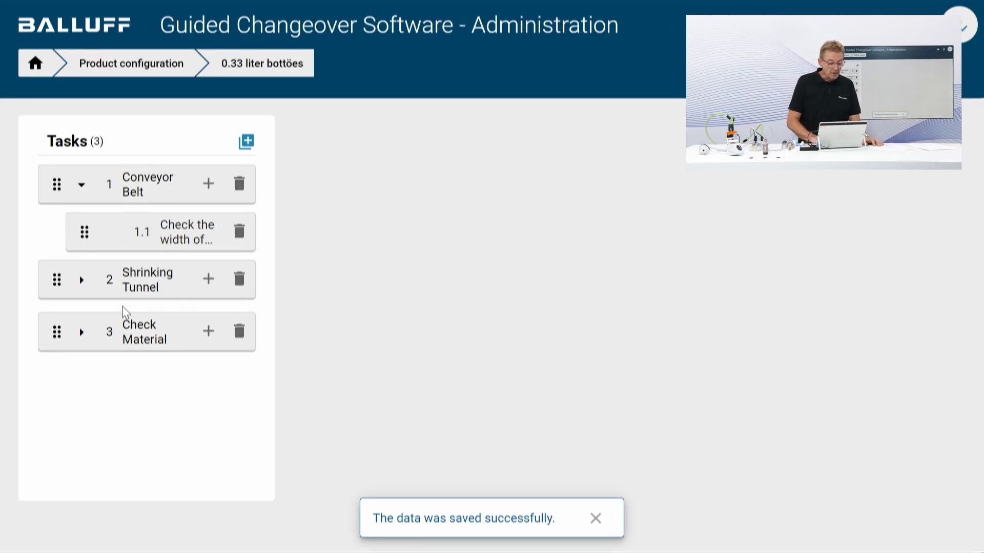
click(80, 334)
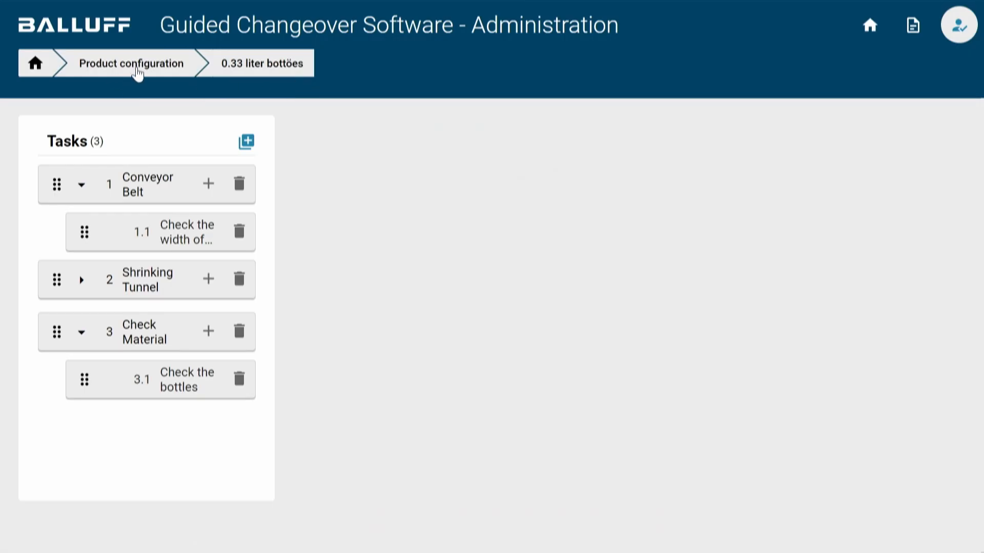
Step: Leave the product configuration and open the exchange part configuration from the home page
click(128, 66)
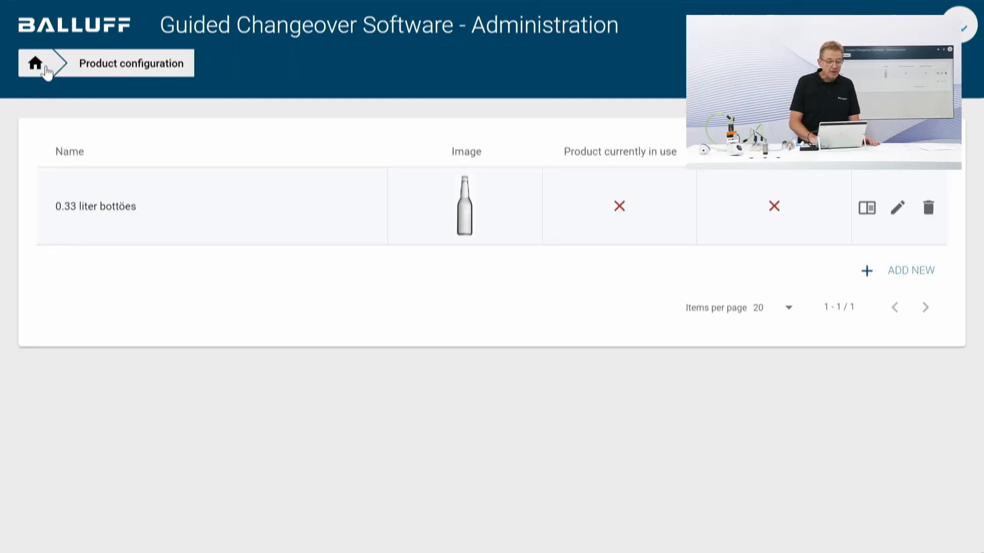
click(36, 64)
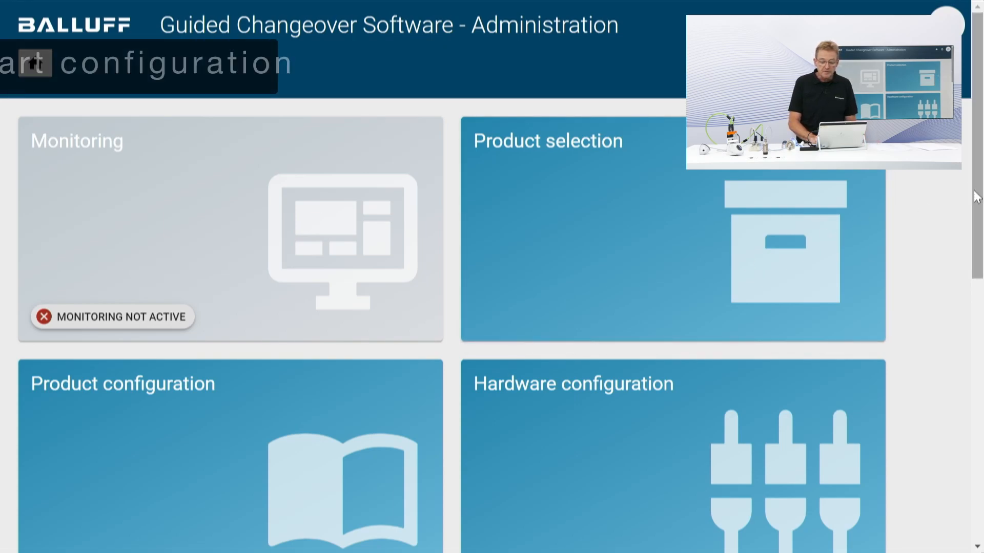
drag(976, 194, 977, 395)
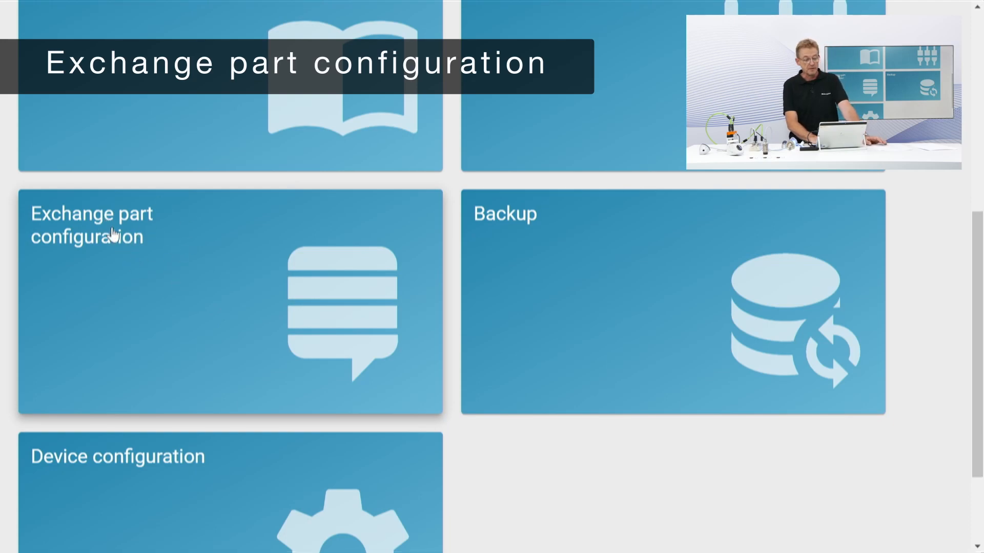
click(147, 231)
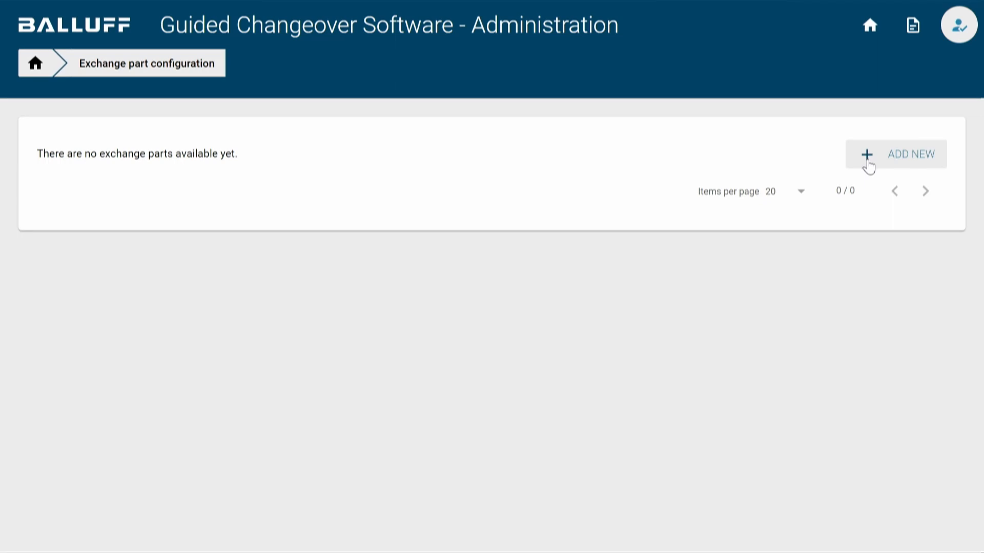
Step: Start a new exchange part named "Transport unit 0,33" and choose Change tools as its sensor for teach-in
click(870, 163)
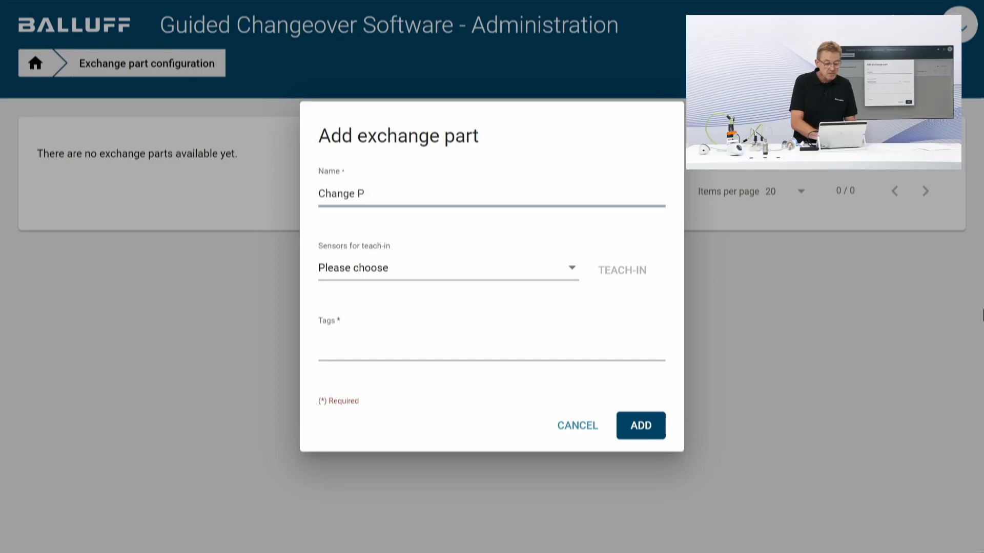
key(BackSpace)
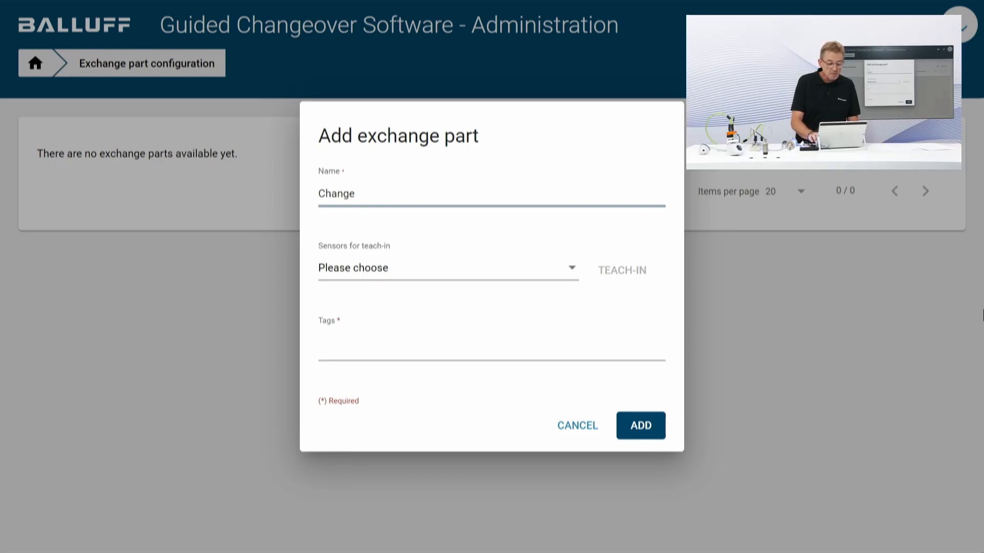
text(p)
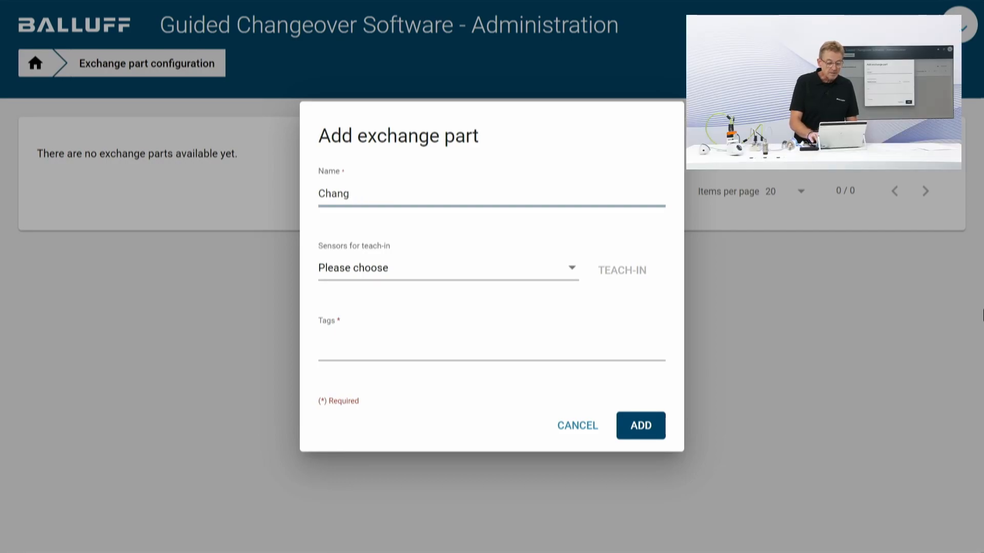
key(BackSpace)
key(BackSpace)
key(BackSpace)
key(BackSpace)
key(BackSpace)
text(Tran)
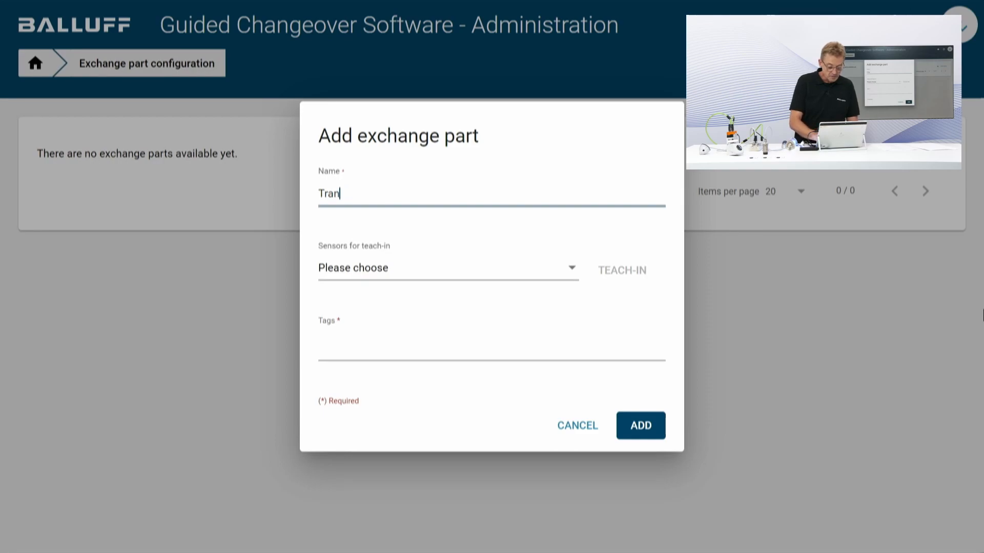
text(sport unit 0,33)
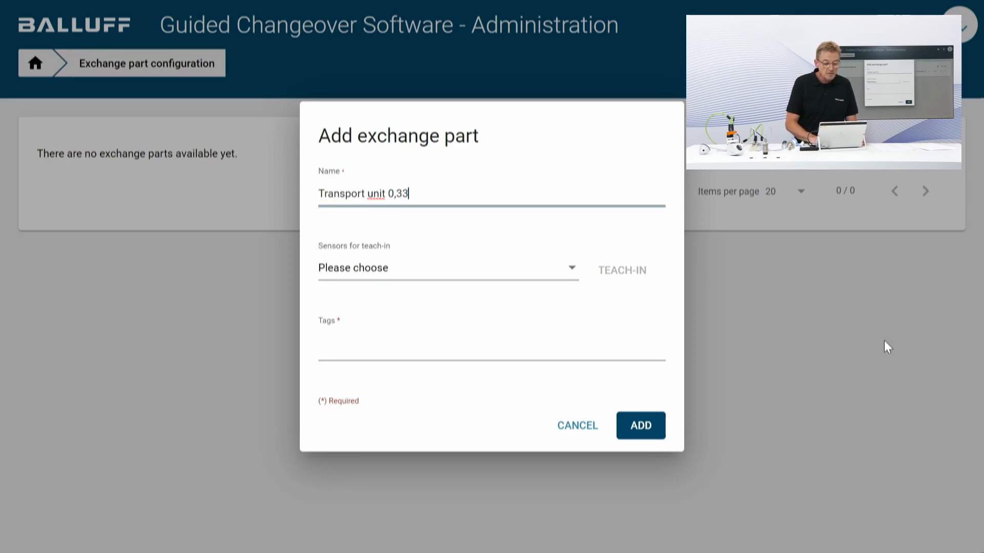
click(574, 270)
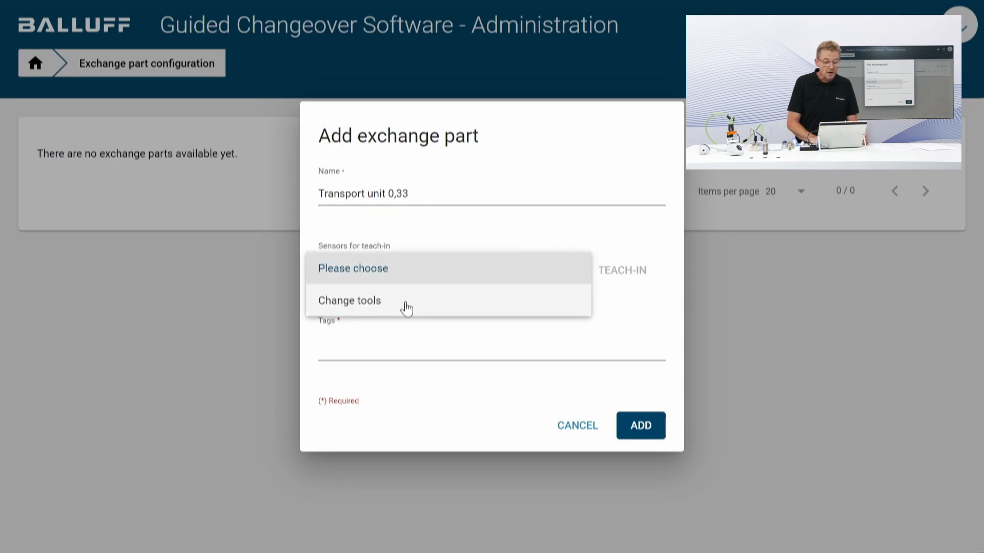
click(406, 308)
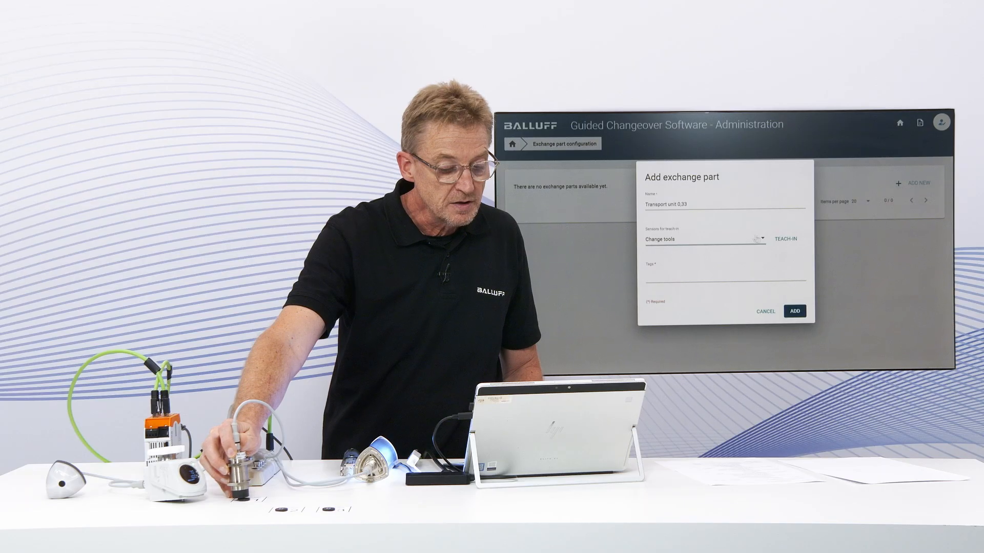
Step: Teach in the tag for Transport unit 0,33 using the Change tools sensor and add the exchange part
click(781, 239)
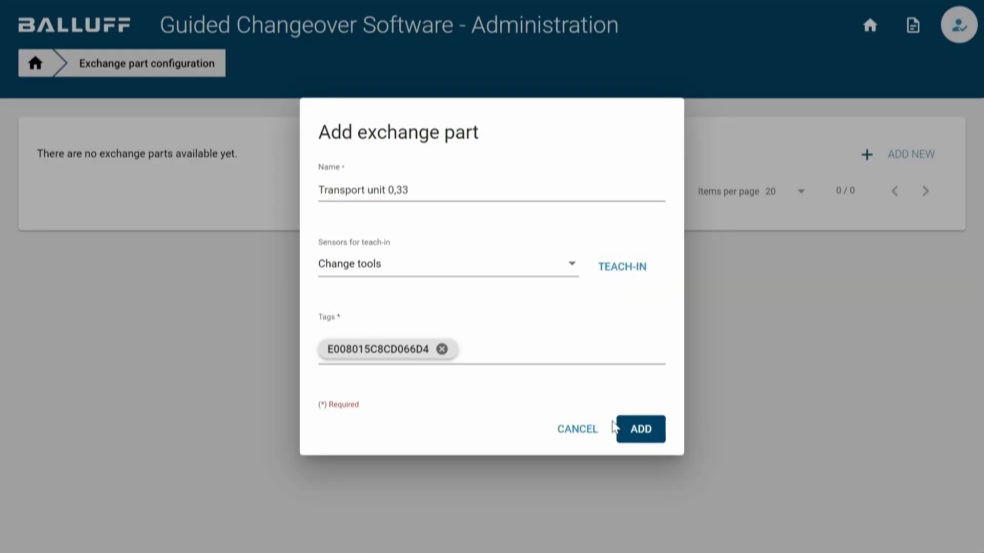
click(641, 431)
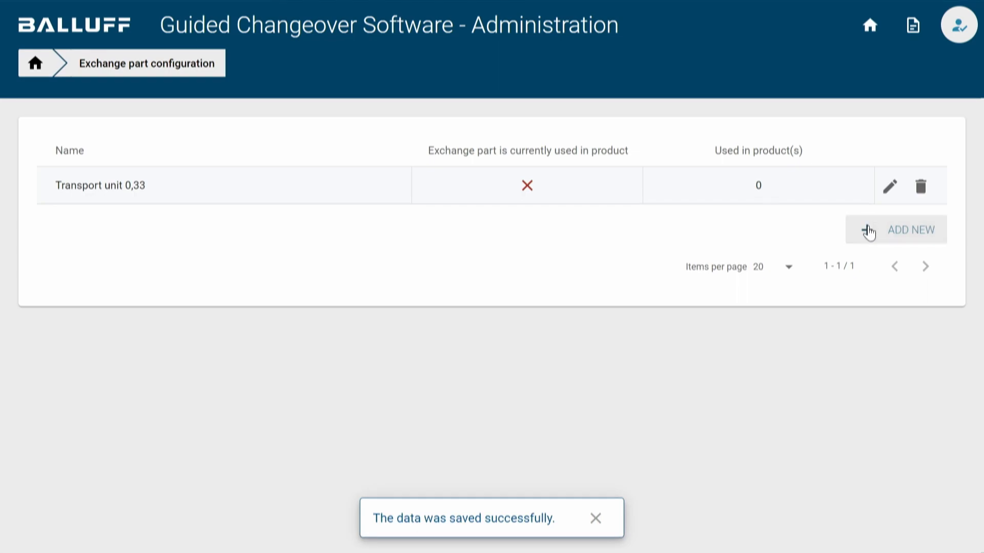
Step: Add an exchange part named "Transport unit 0,5" with its tag taught in through the Change tools sensor
click(869, 232)
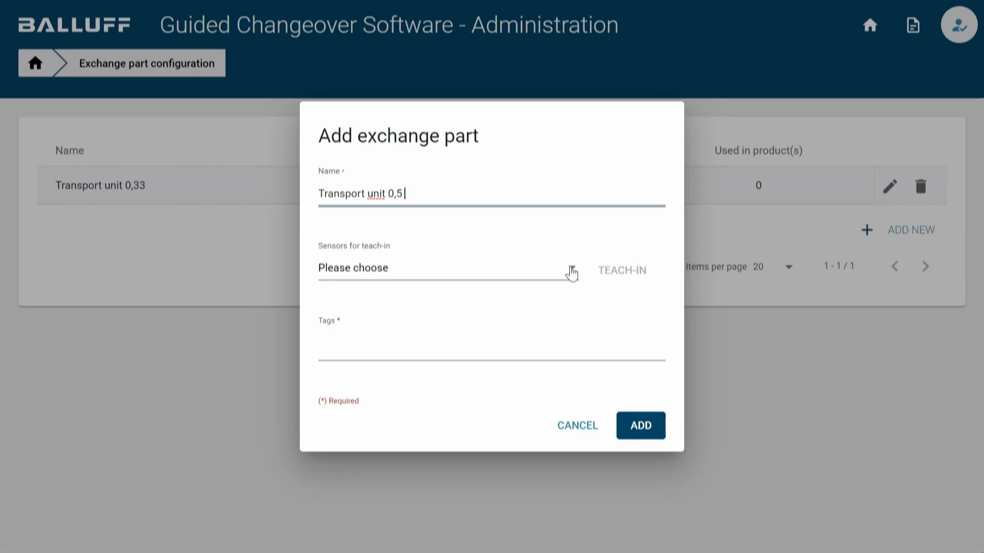
click(572, 273)
click(418, 306)
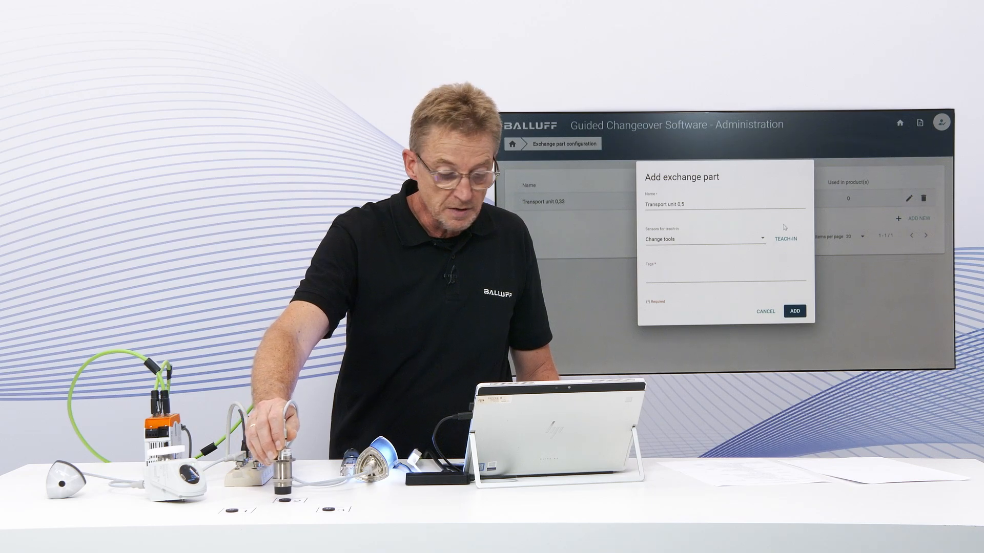
click(781, 240)
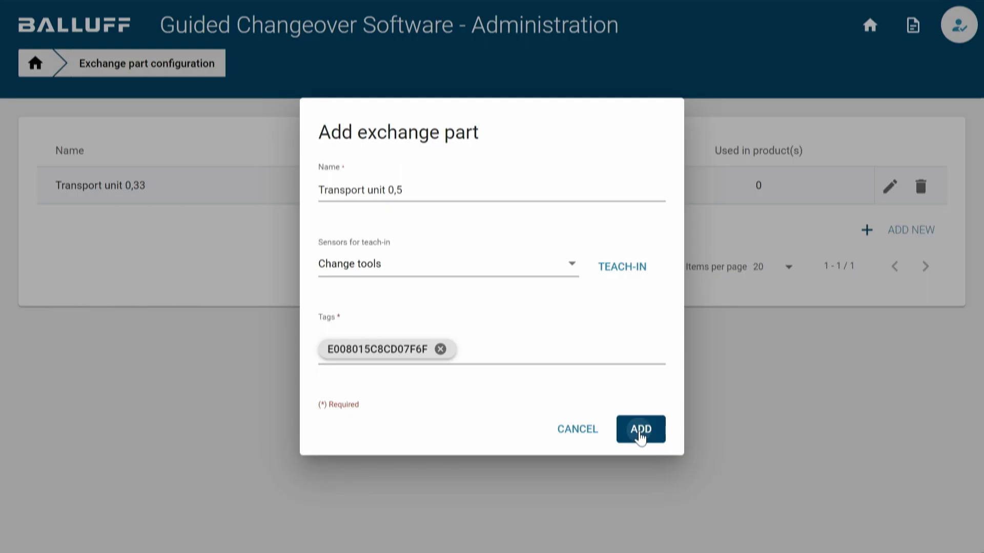
click(640, 429)
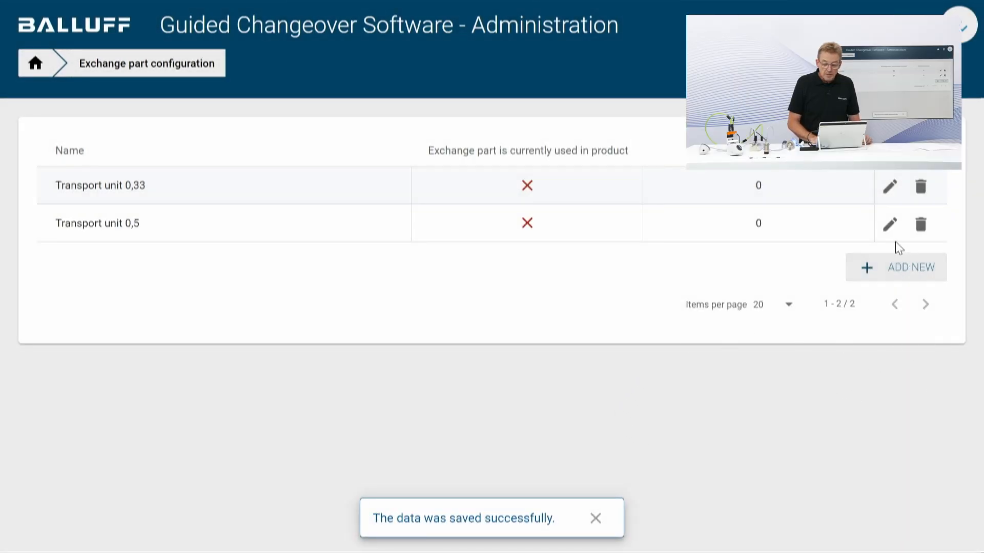
Step: Add an exchange part named "Transport unit 1,0" with an unused tag taught in through the Change tools sensor
click(868, 272)
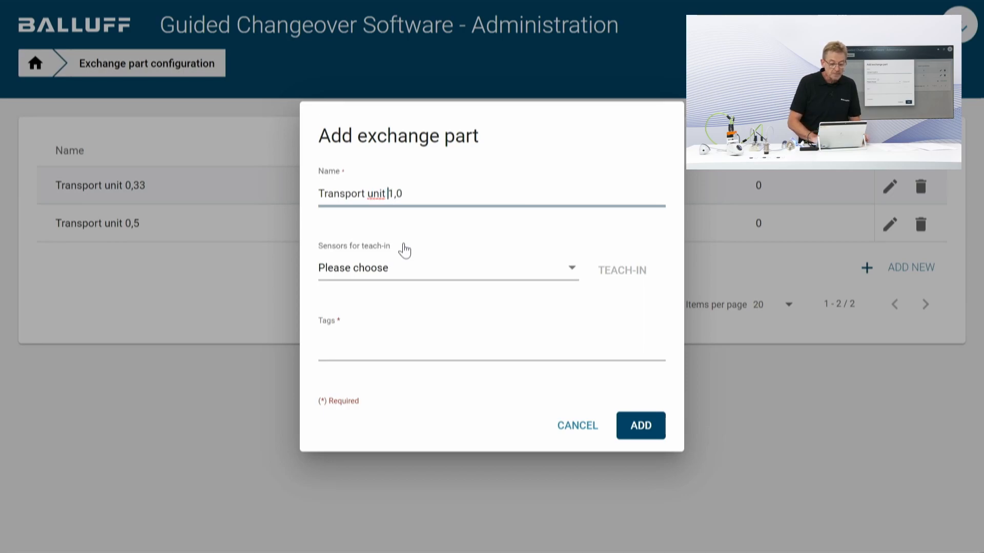
click(575, 270)
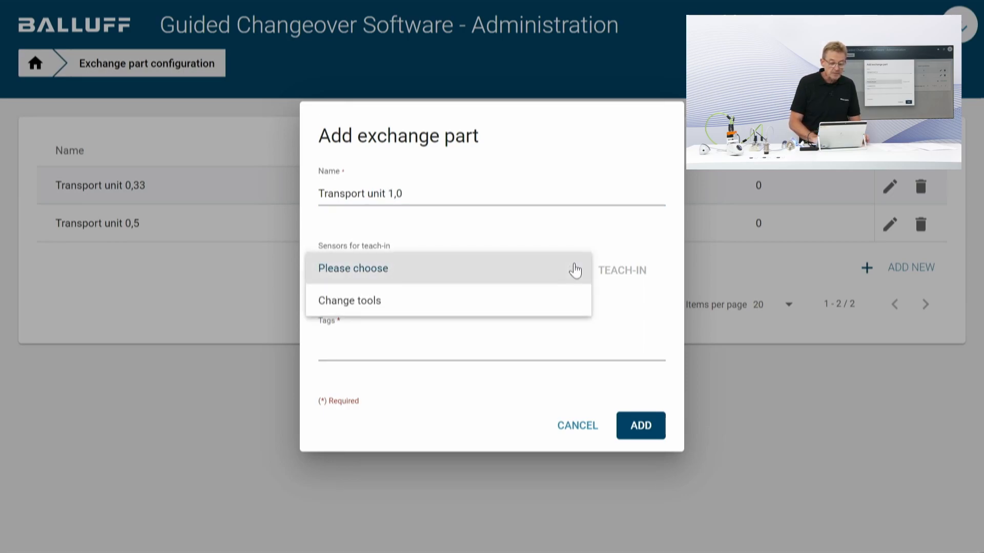
click(440, 302)
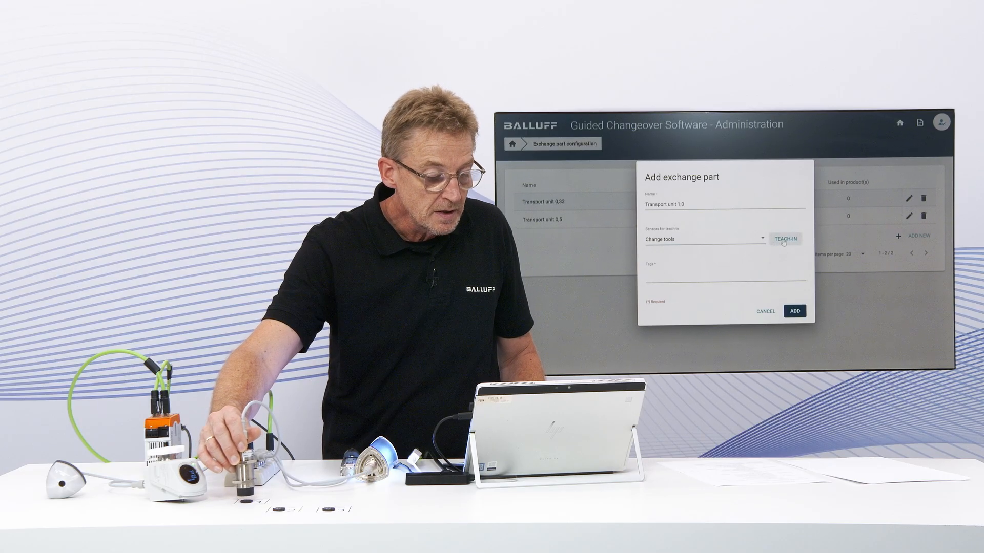
click(784, 240)
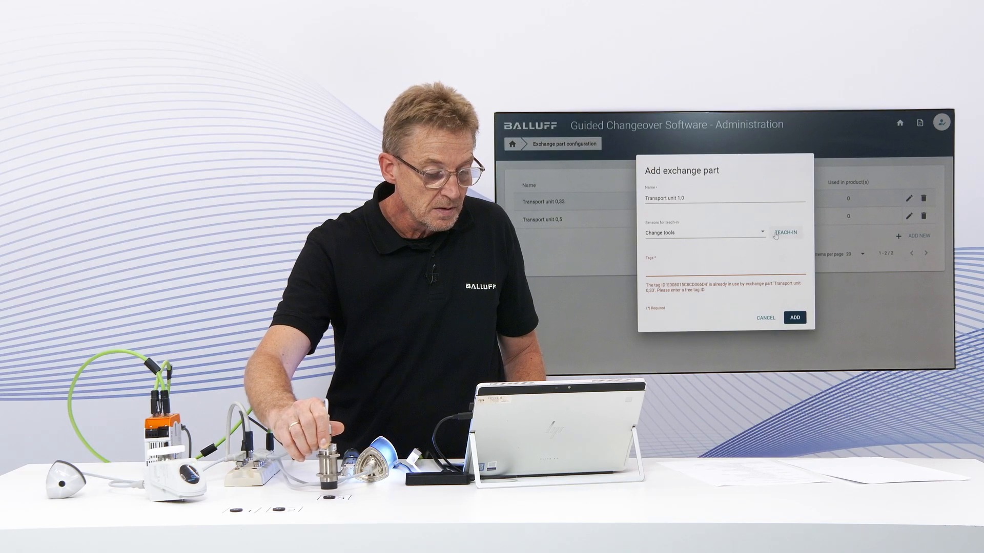
click(780, 235)
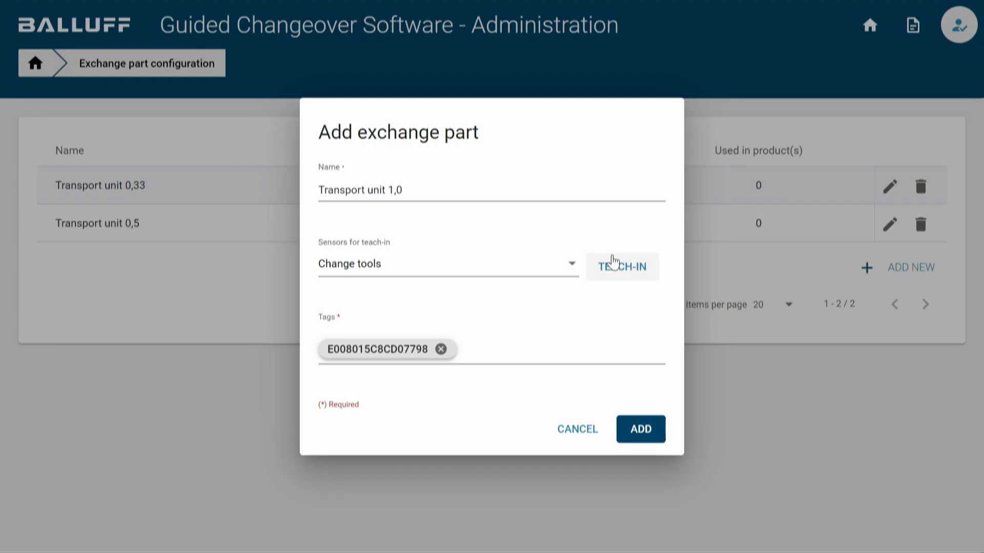
click(648, 436)
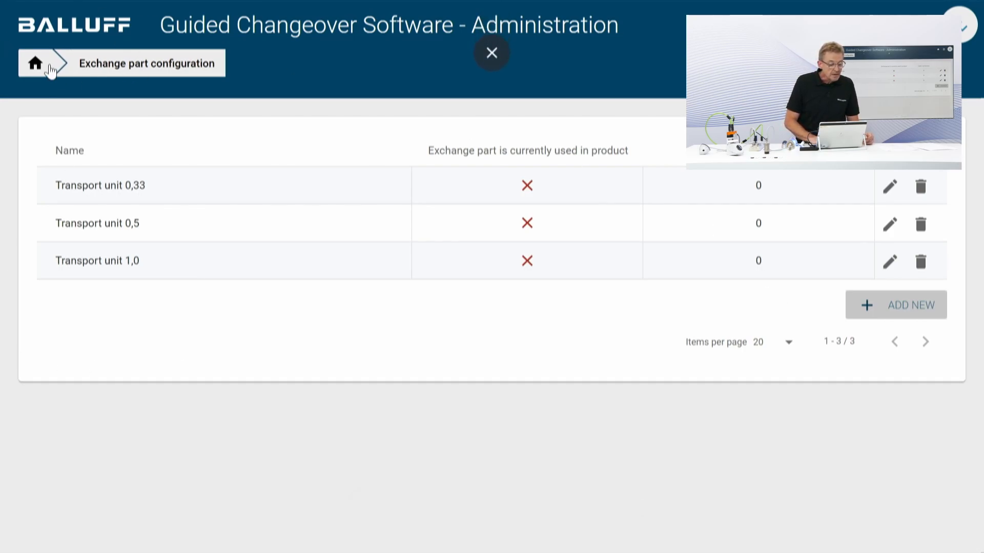
Step: Open the 0.33 liter bottle product's tasks in the product configuration and add a changepoint group named "Transport units"
click(37, 64)
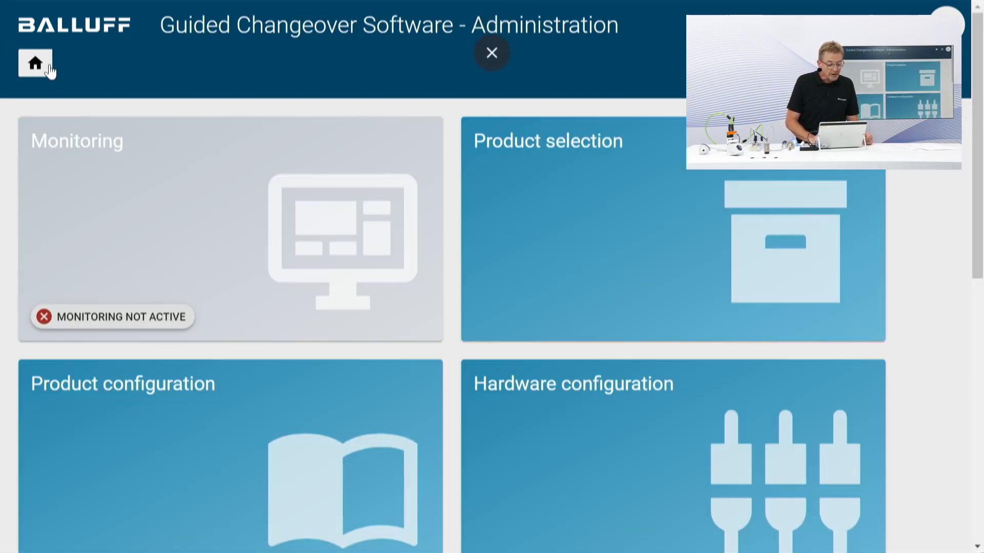
click(168, 430)
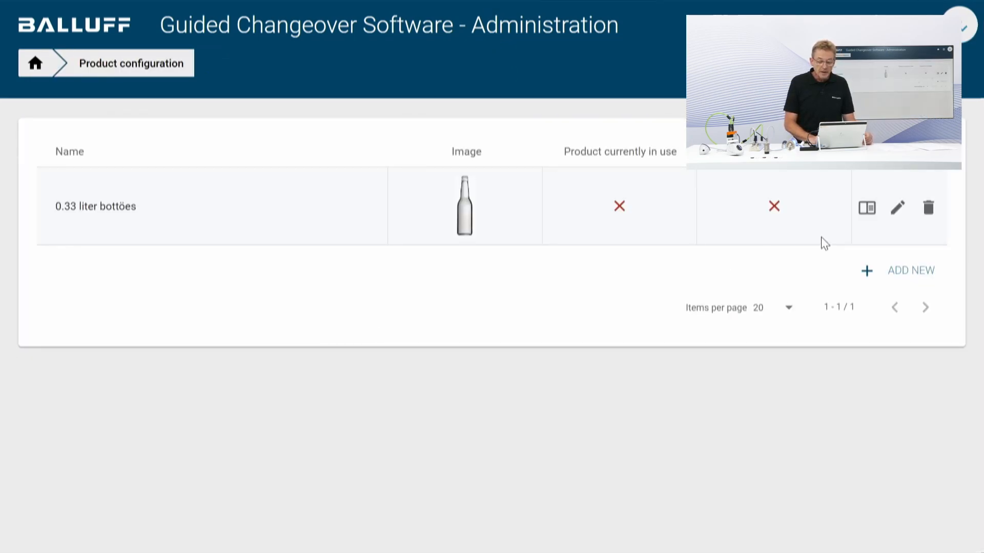
click(867, 208)
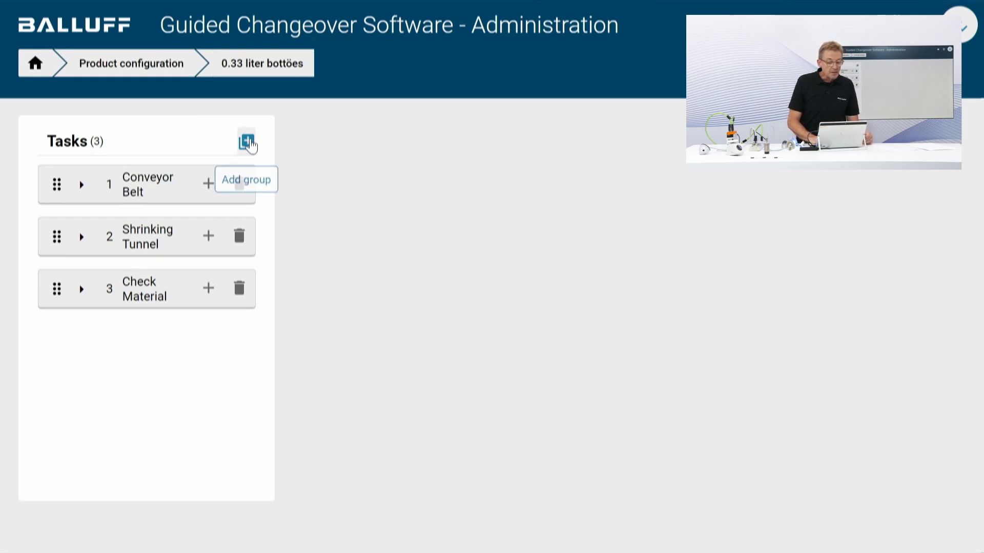
click(246, 142)
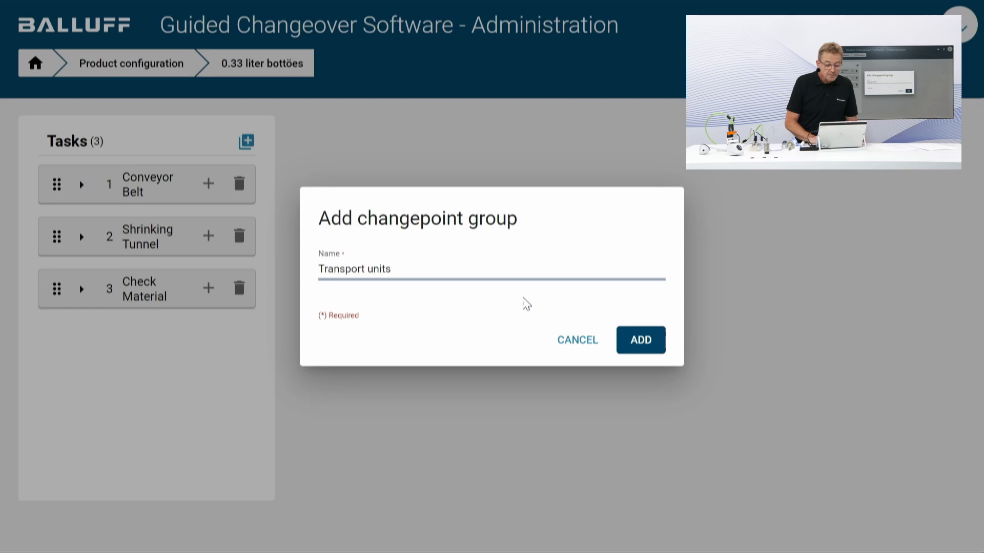
click(633, 350)
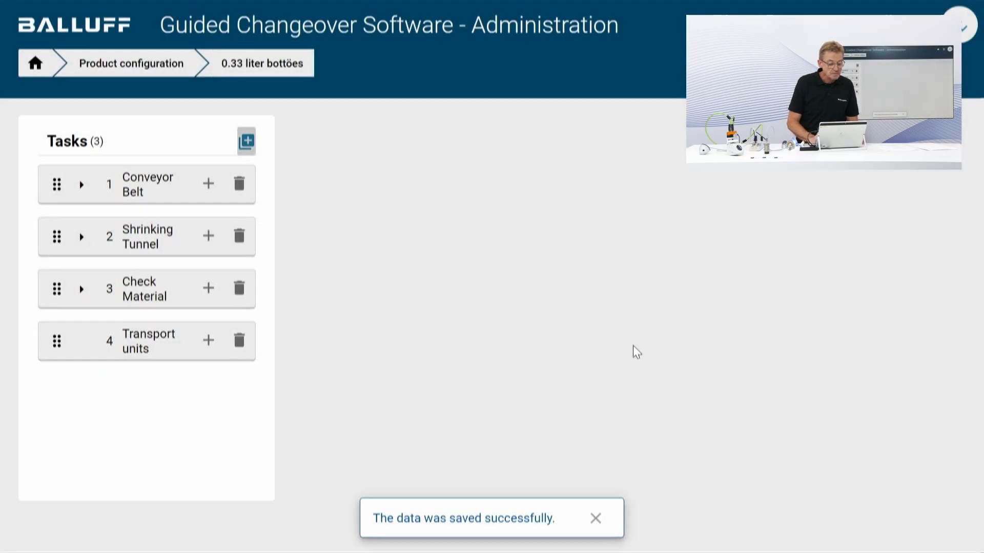
Step: Start a new task in the Transport units group named "Assemble transport unit for 0,33 bottles"
click(208, 342)
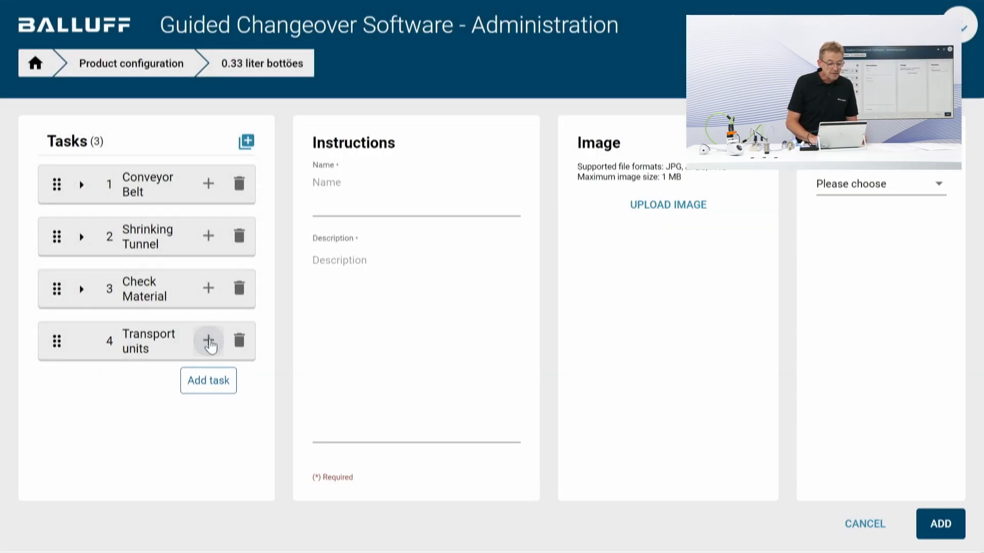
click(383, 200)
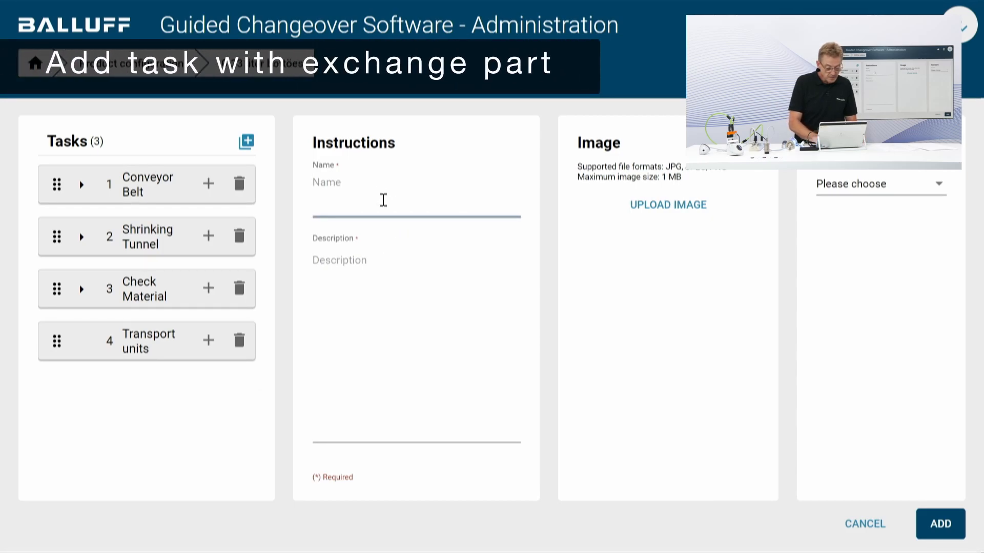
text(Assemble transport)
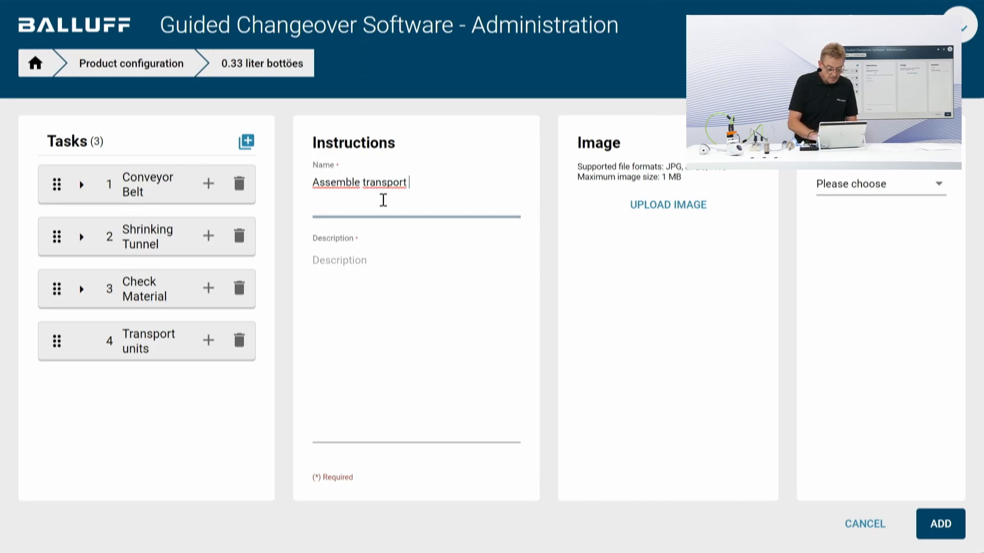
text(unit for 0,33 bottles)
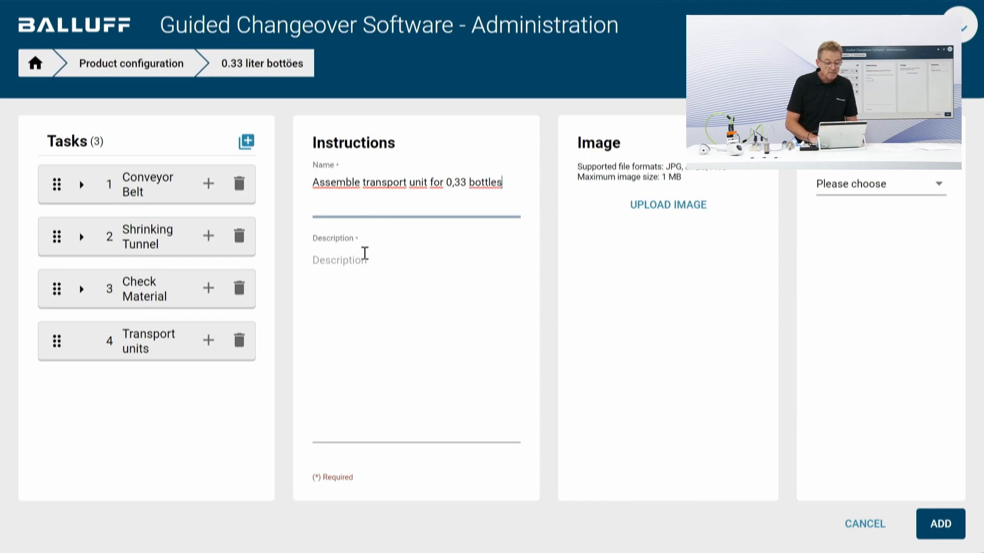
click(364, 261)
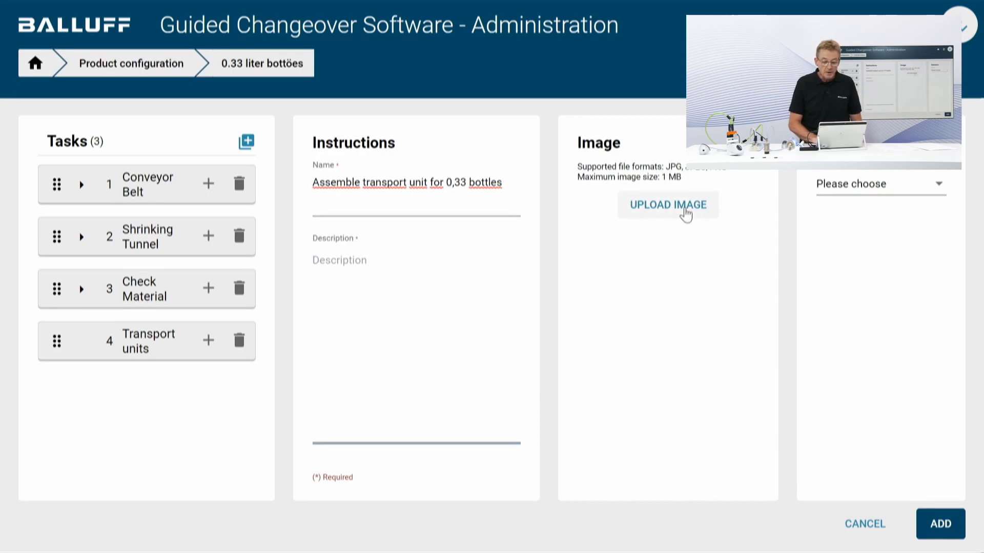
Step: Upload Conveyor stars.PNG as the transport unit task's image
click(676, 209)
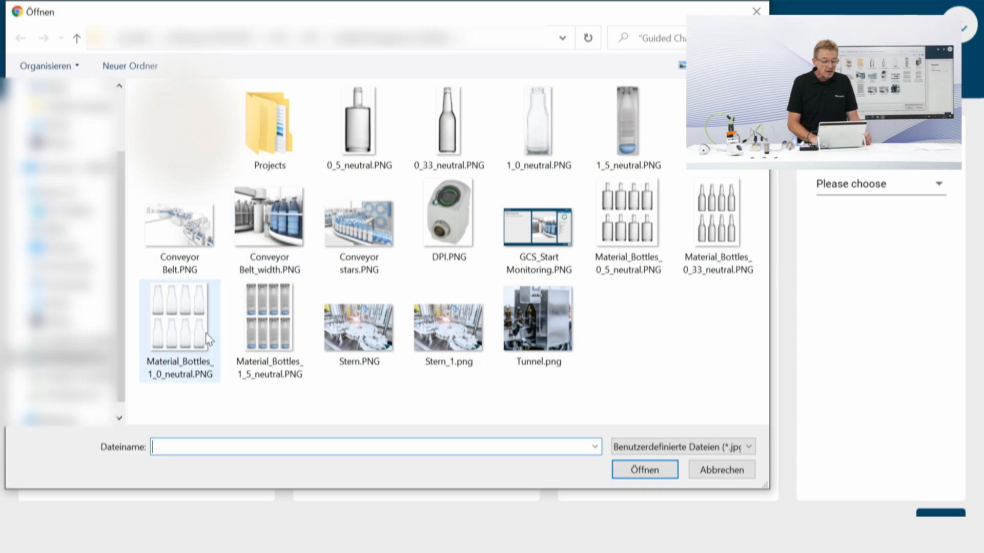
click(365, 220)
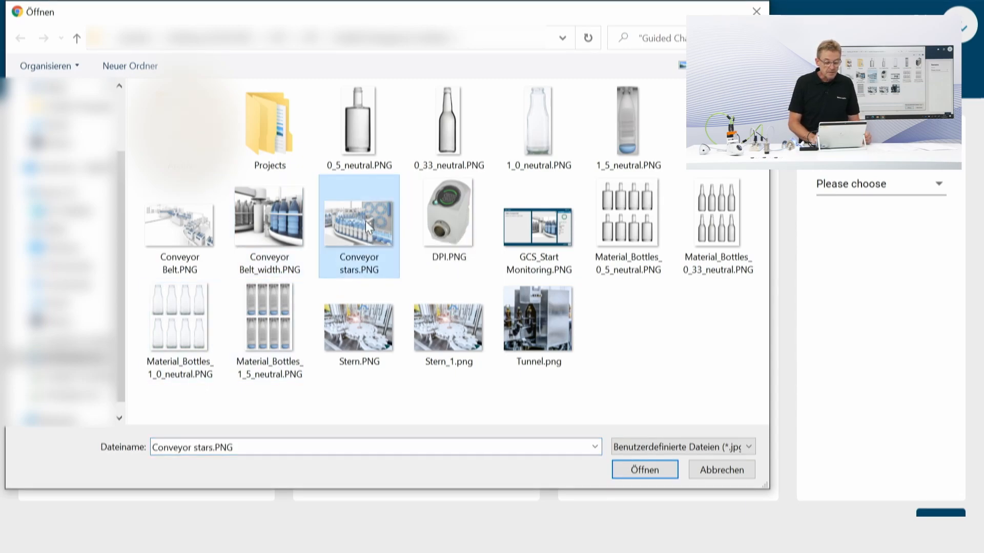
click(643, 469)
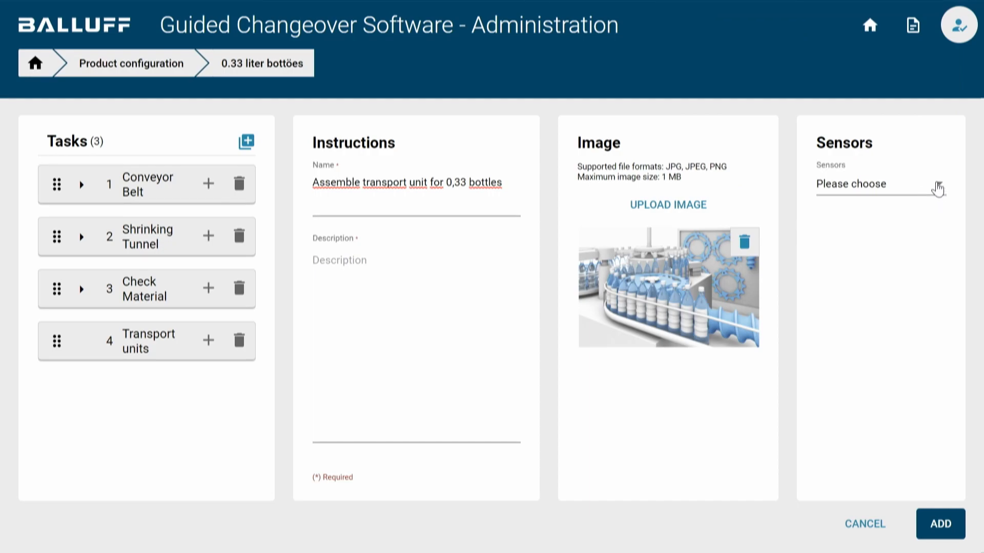
Step: Assign the Change tools sensor to the task and choose Transport unit 0,33 as its exchange part
click(936, 187)
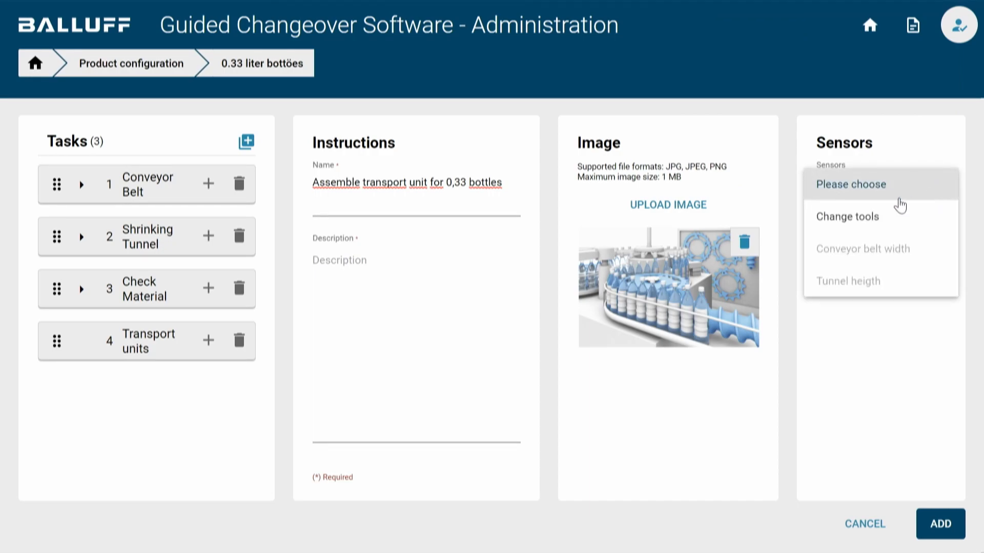
click(878, 222)
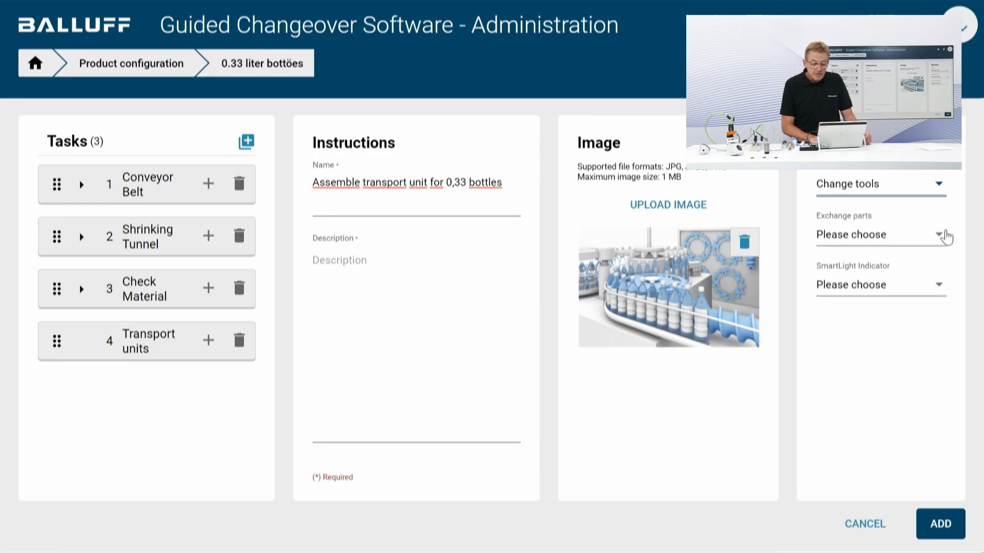
click(945, 234)
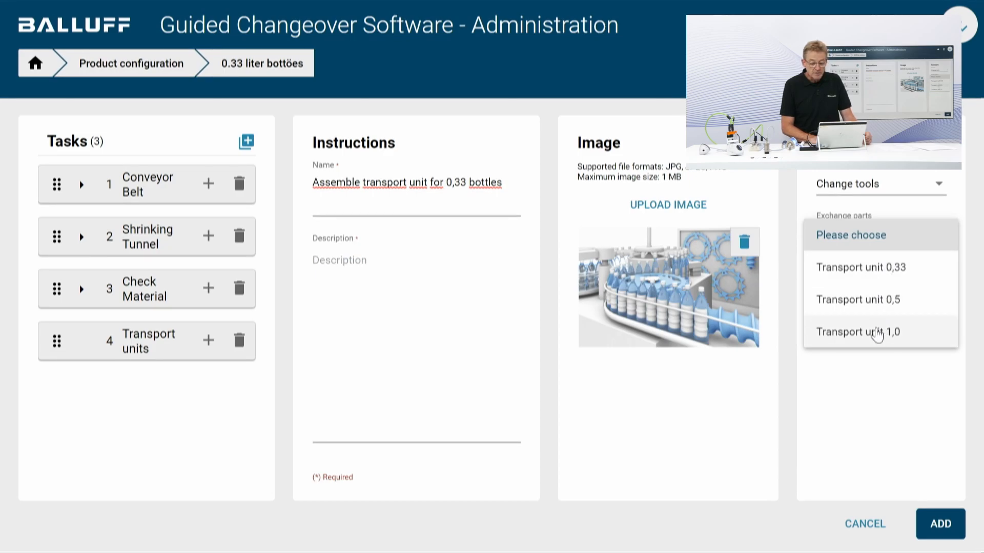
click(856, 270)
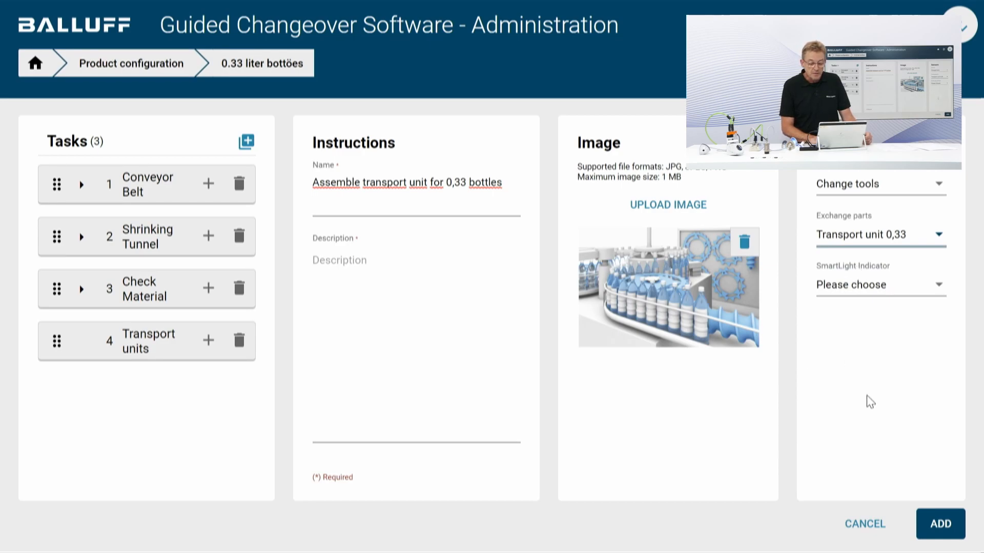
Step: Enter the description "Go to area 67 and change the transport unit" and add the task to the Transport units group
click(391, 413)
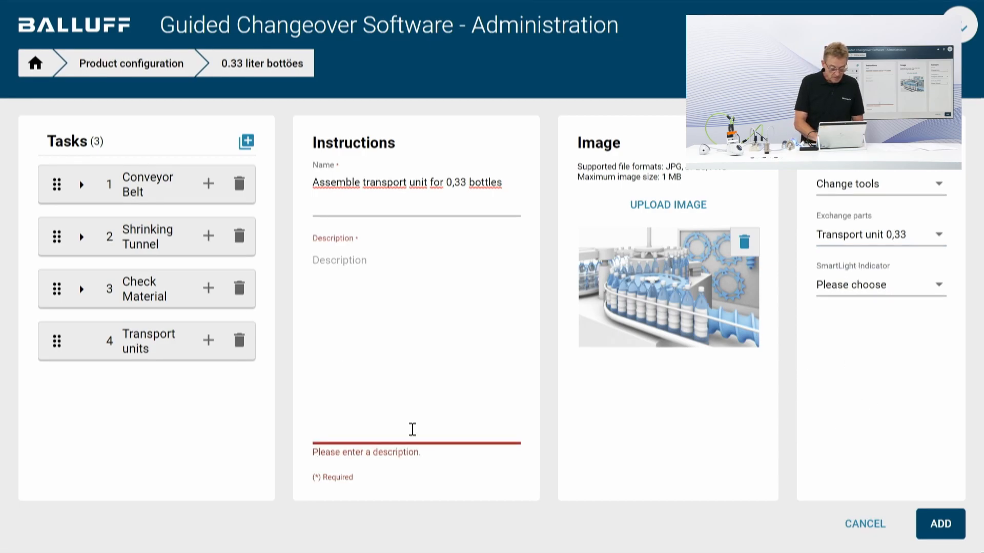
text(Go to a)
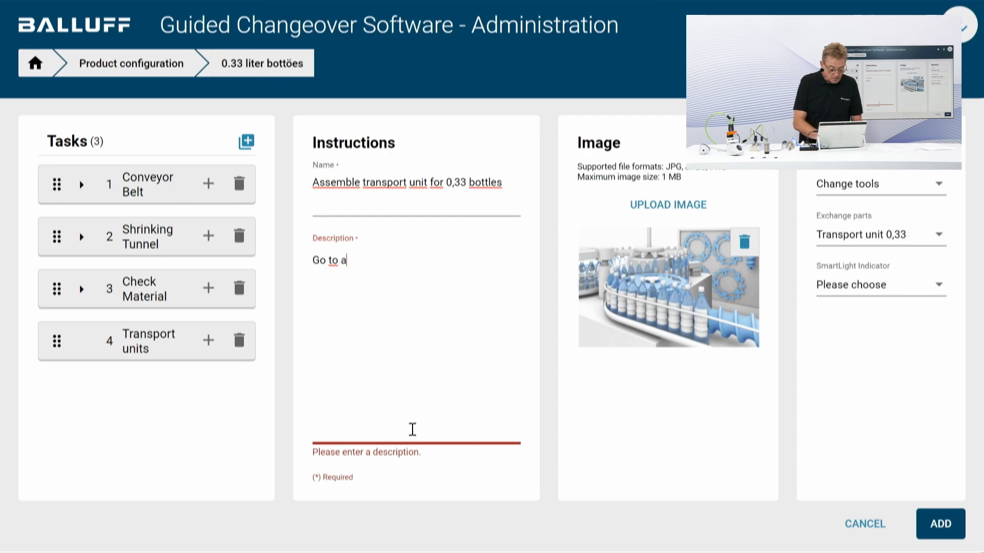
text(rea 6)
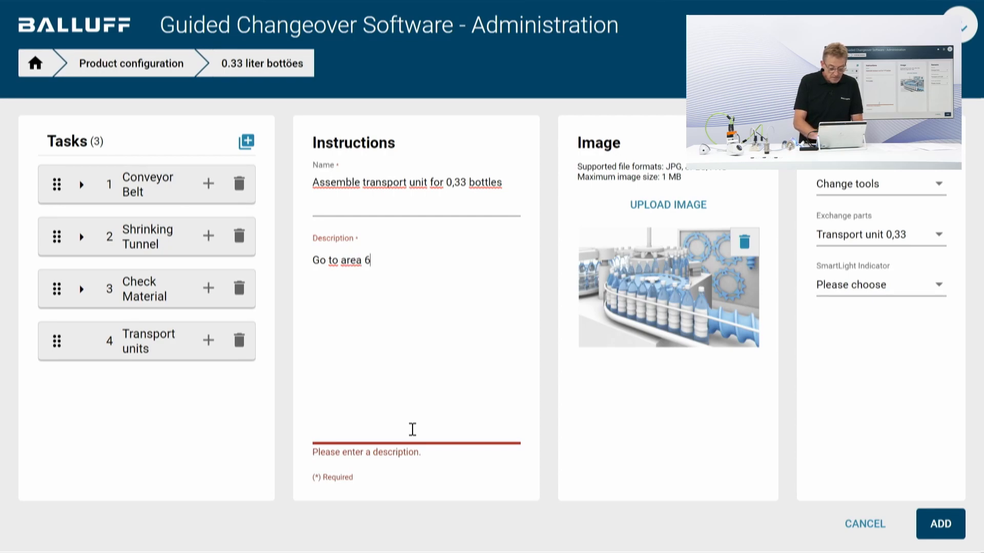
text(7 and )
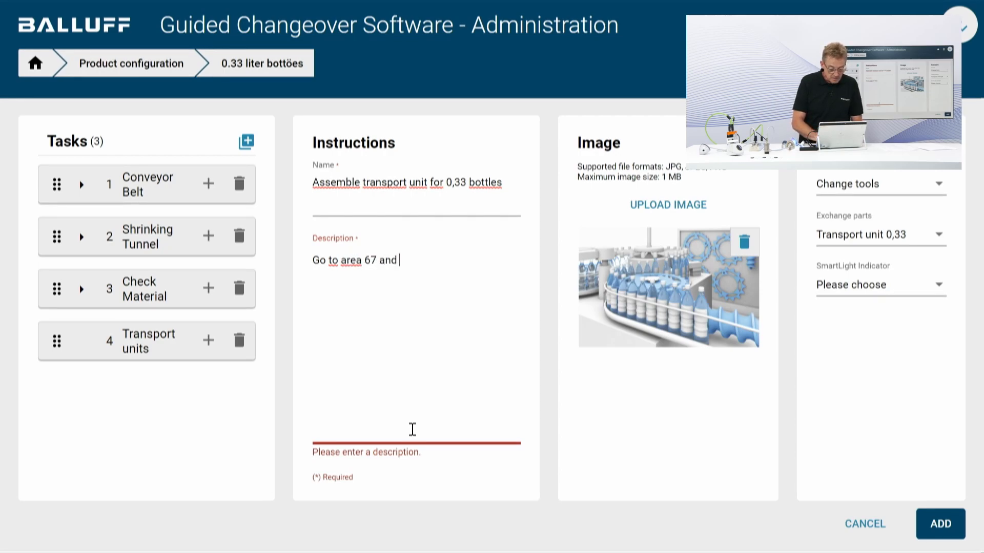
text(change the )
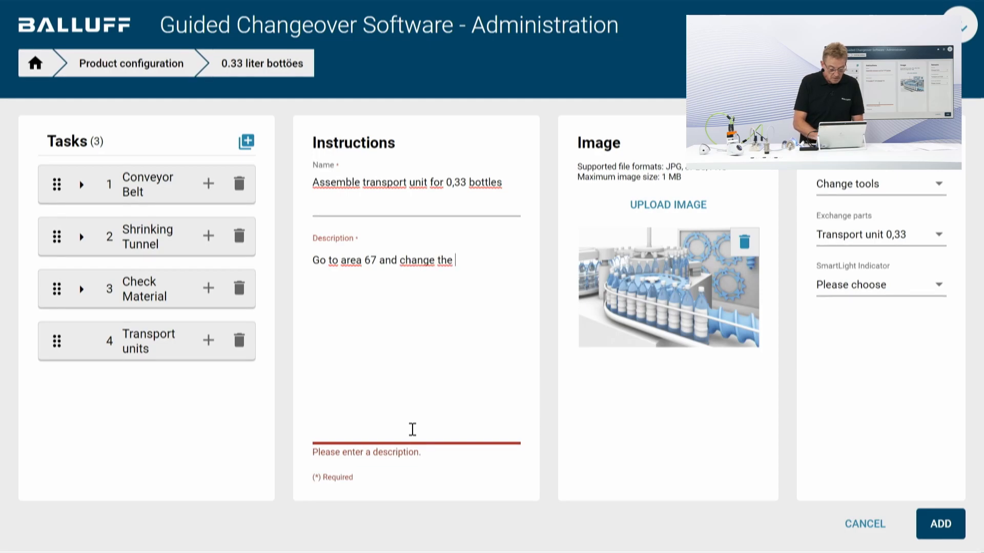
text(transport )
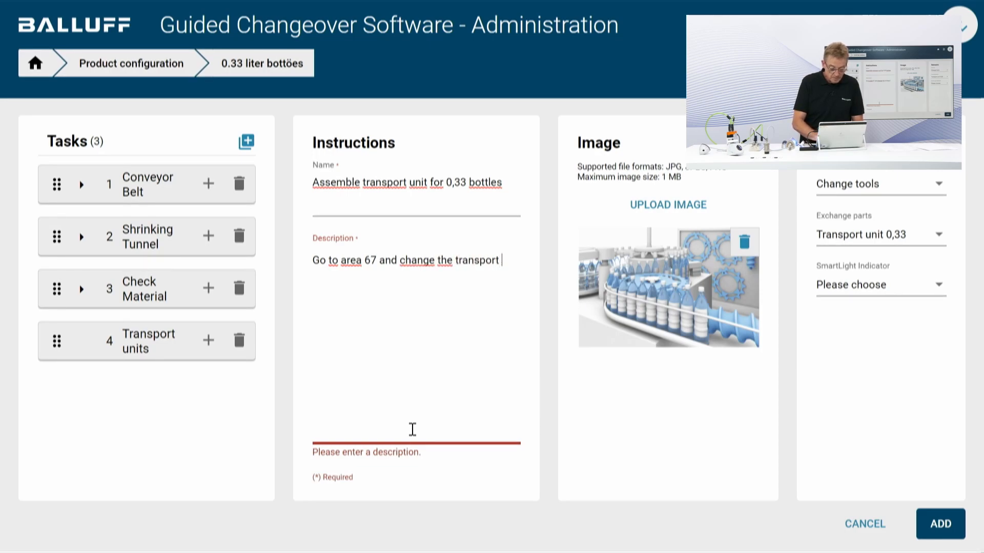
text(unit)
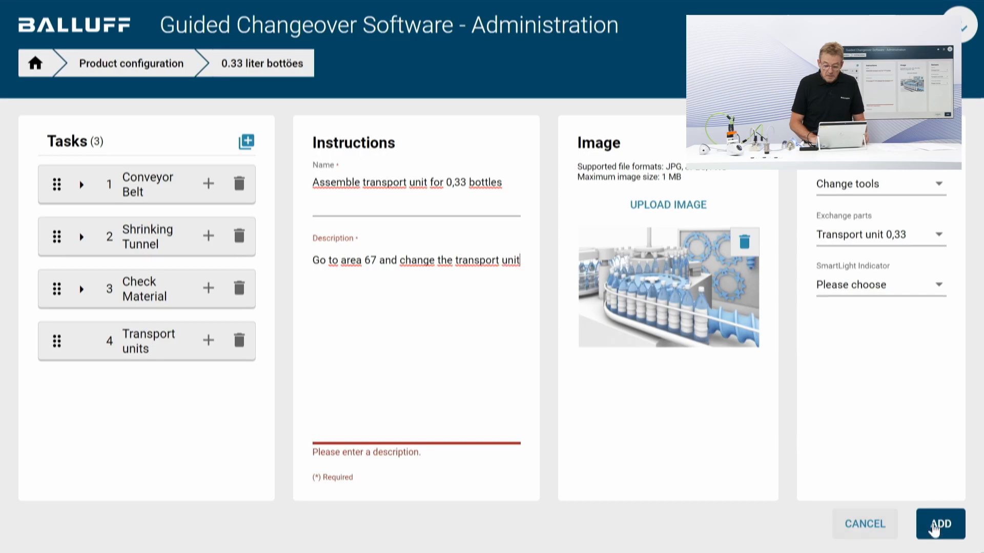
click(941, 524)
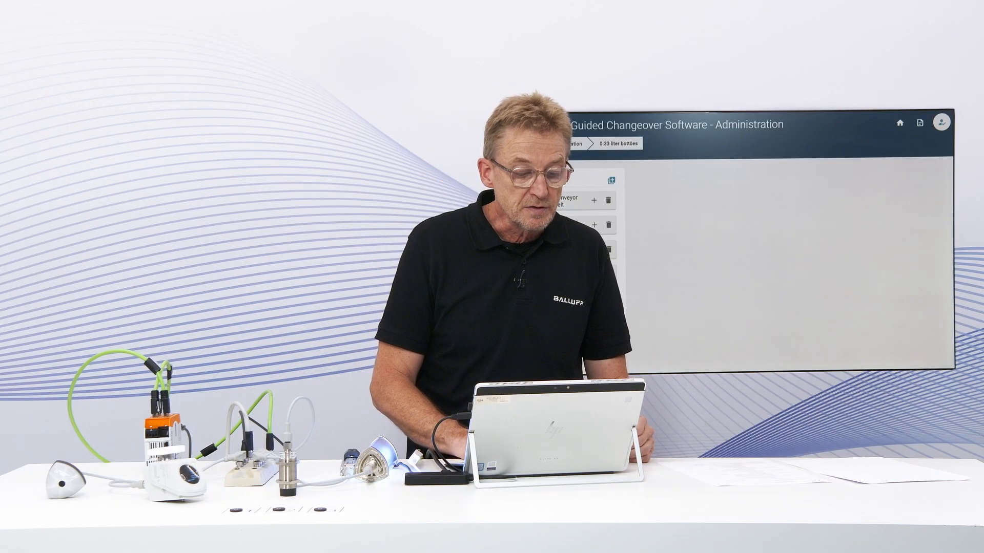
Step: Expand the Conveyor Belt, Shrinking Tunnel and Check Material groups to review the tasks they contain
click(514, 200)
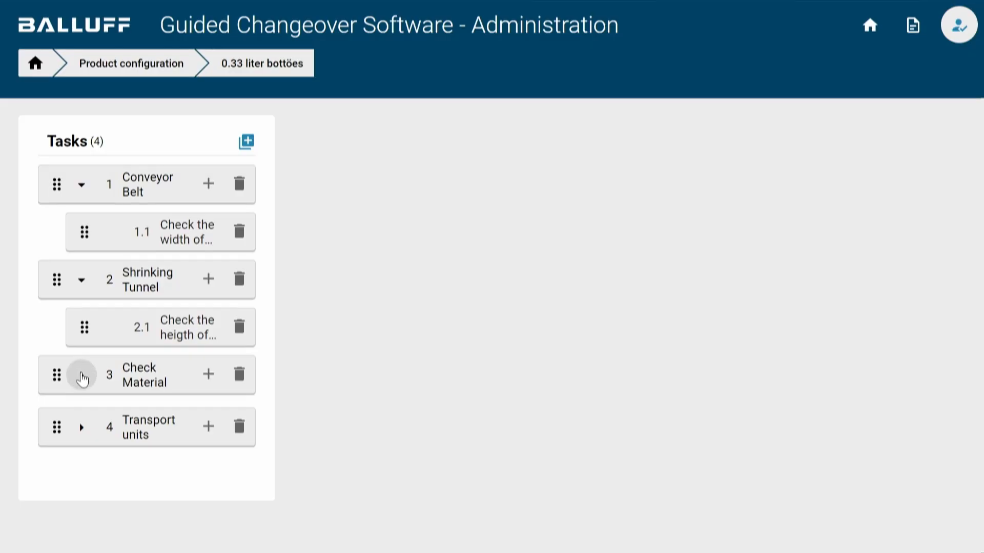
click(82, 378)
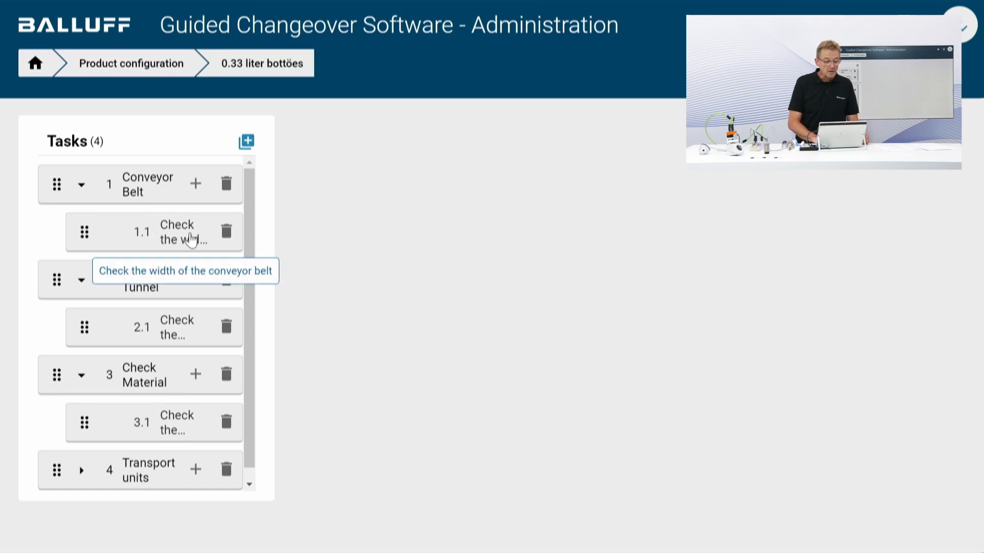
click(191, 239)
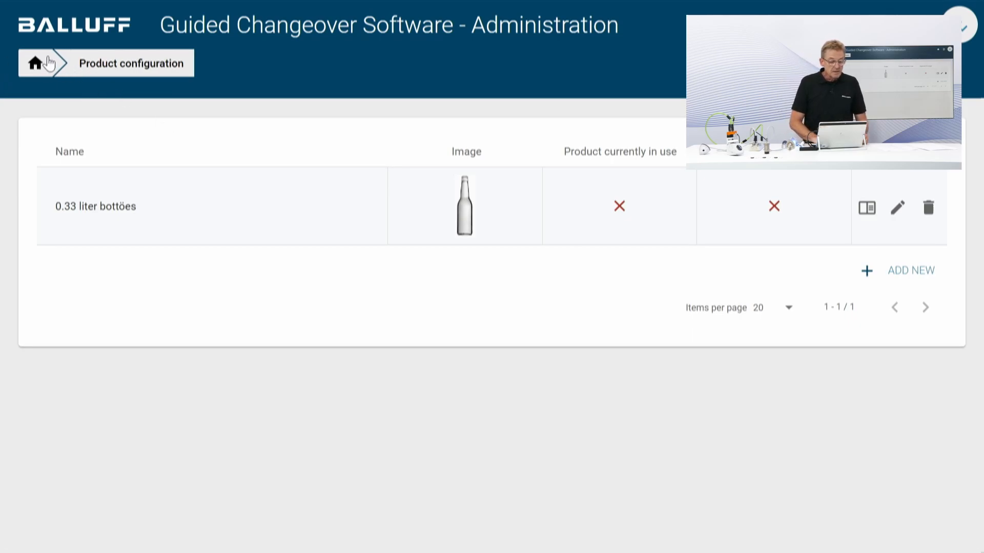
Step: Check the product selection for products available for changeover and return to the start page
click(47, 62)
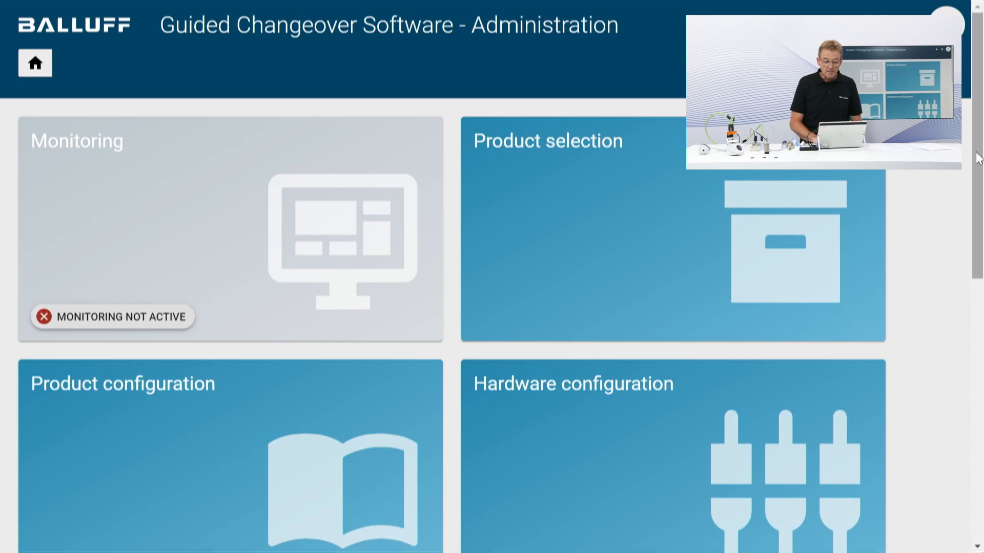
drag(976, 153, 979, 205)
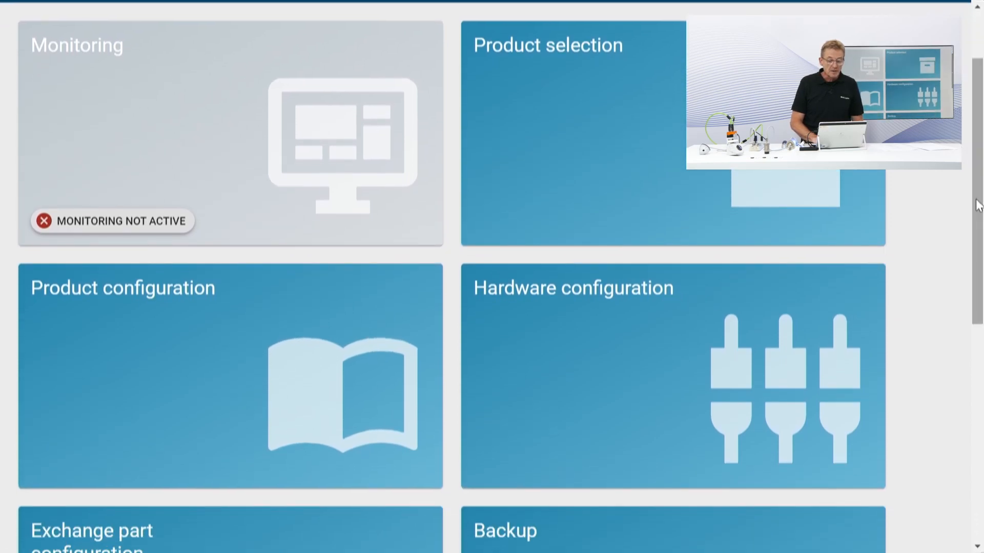
click(642, 127)
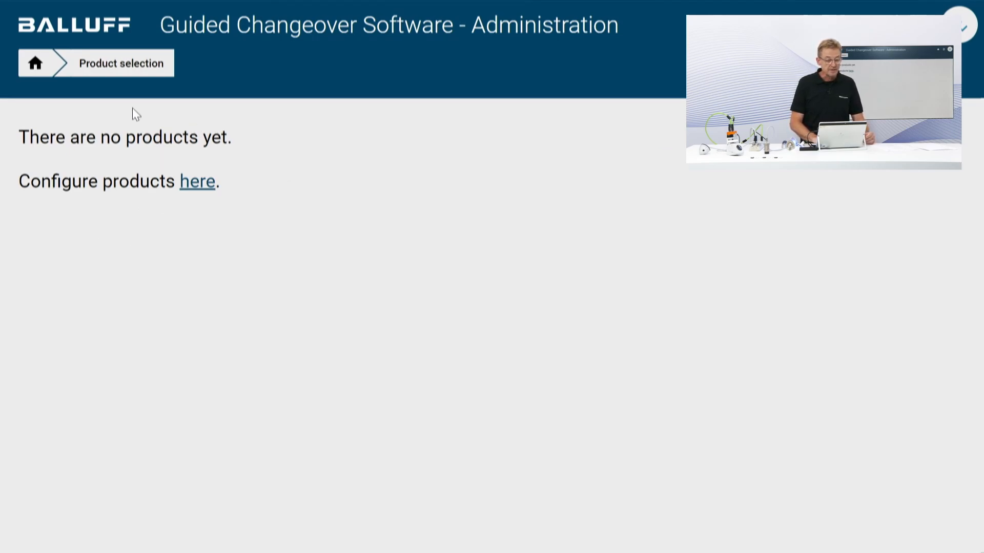
click(41, 67)
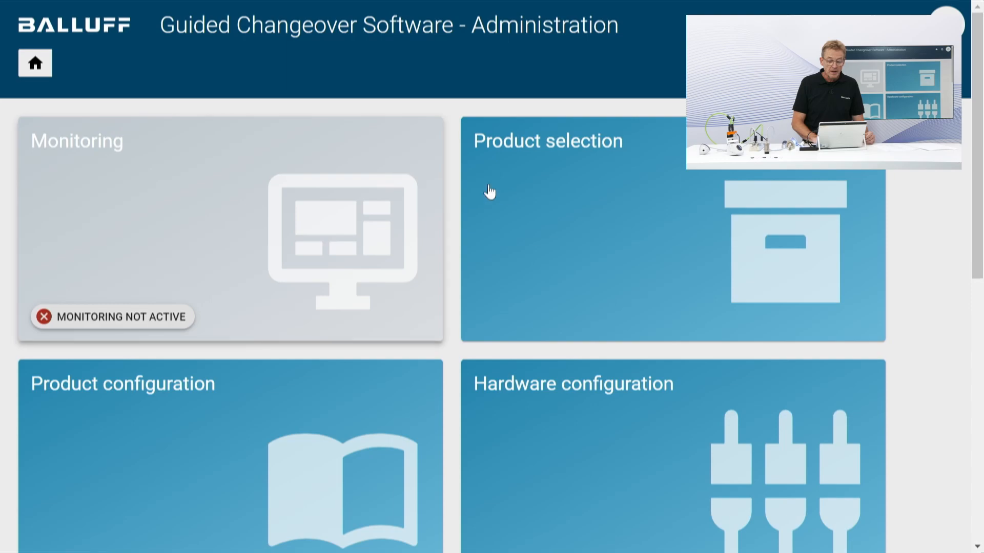
Step: Edit the 0.33 liter bottle product in the product configuration, approve it for usage and save
click(223, 386)
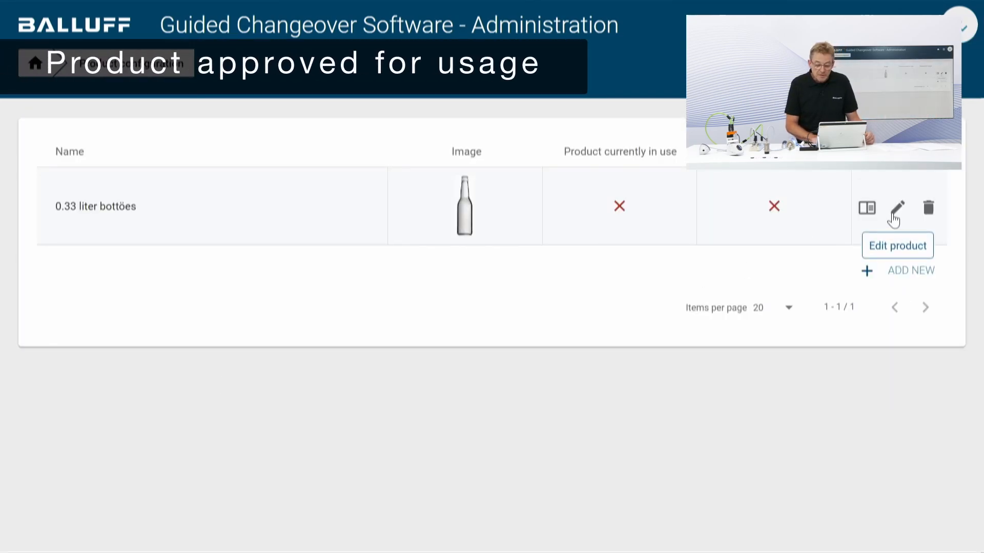
click(894, 215)
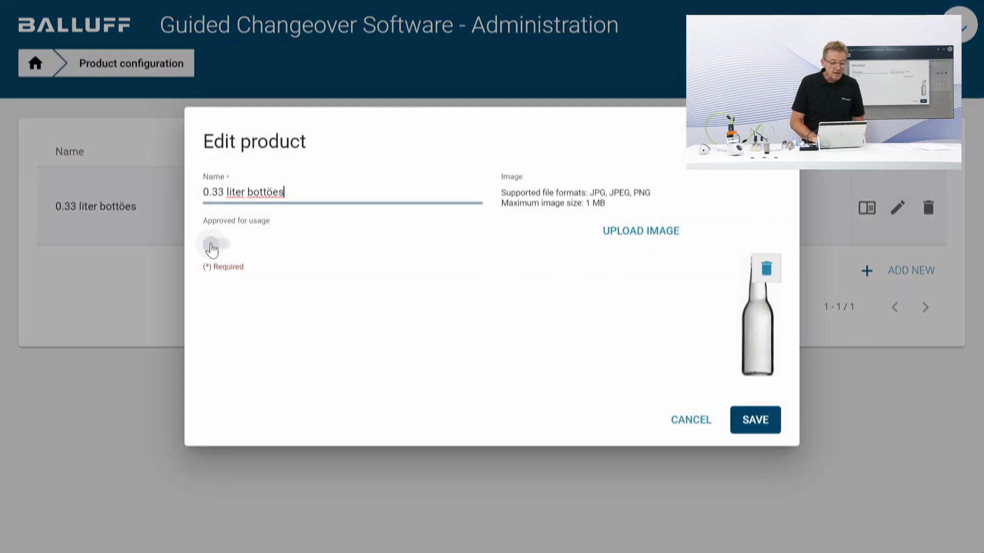
click(213, 249)
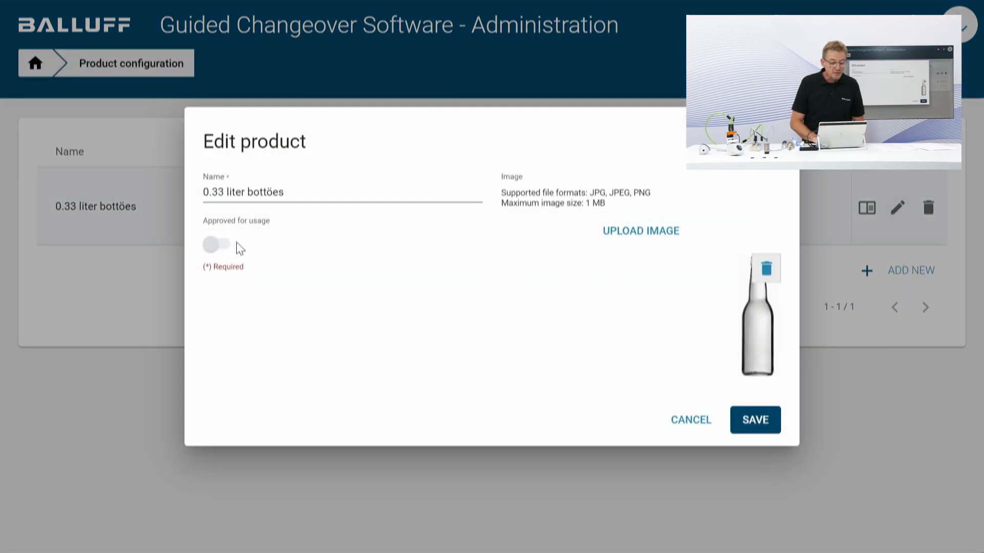
click(223, 250)
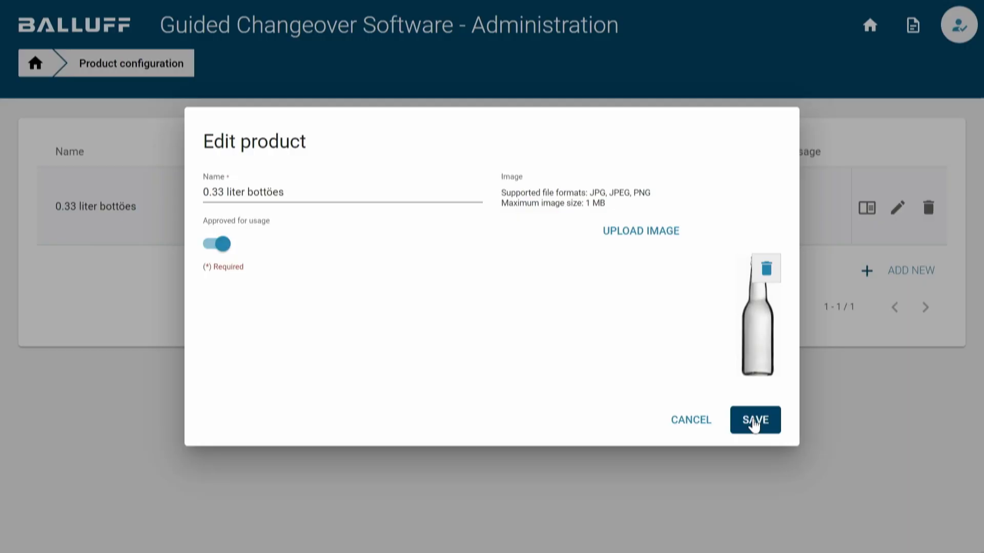
click(847, 307)
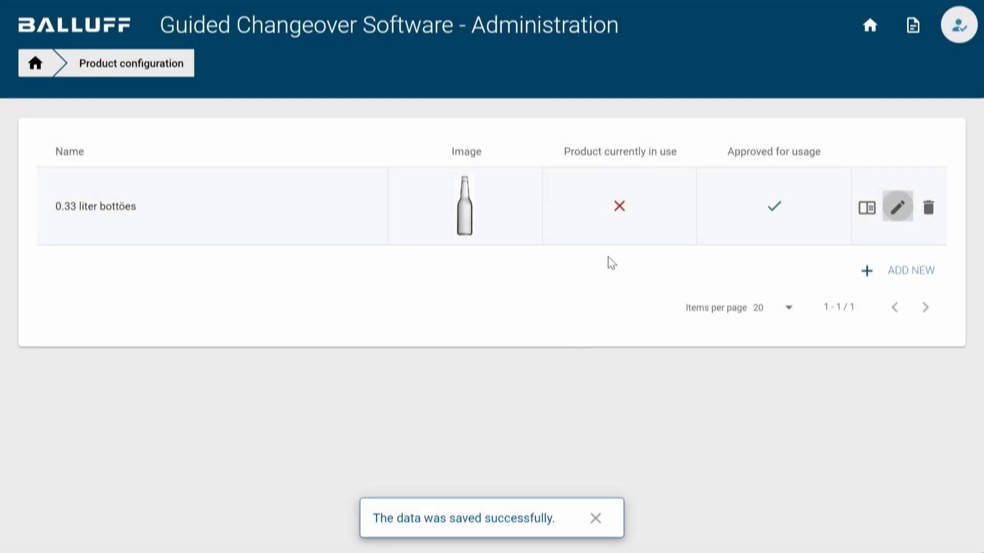
Step: Look up the approved 0.33 liter bottle product in the product selection and return to the start page
click(36, 64)
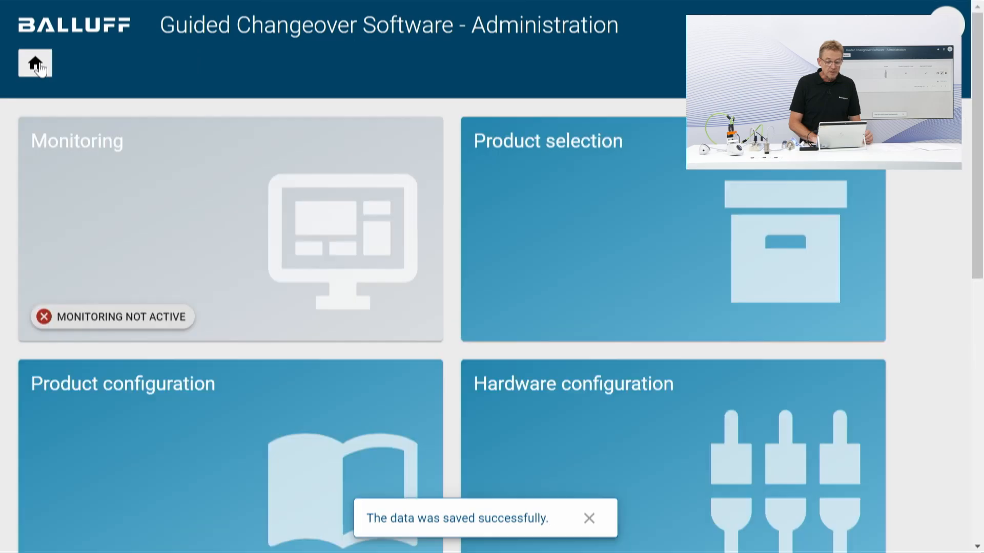
click(563, 176)
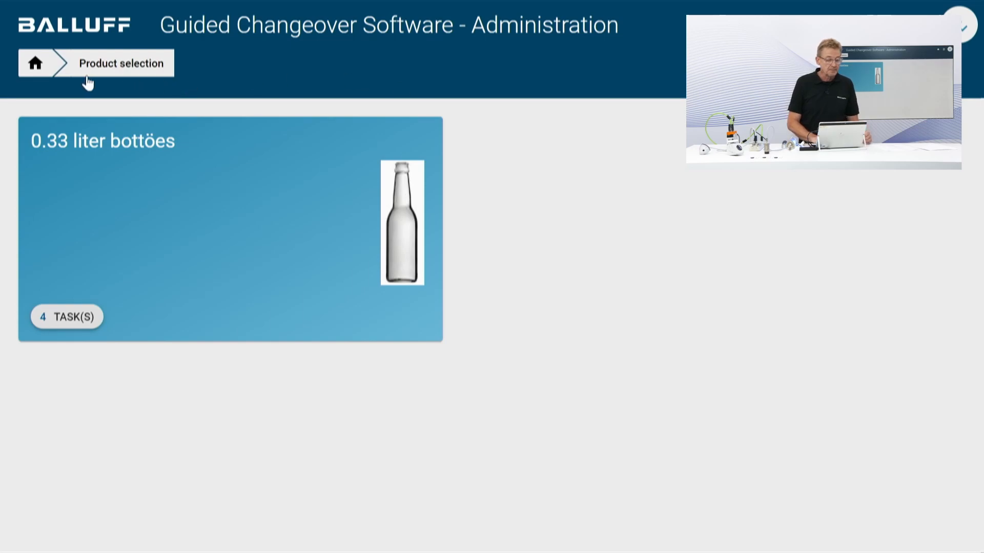
click(36, 63)
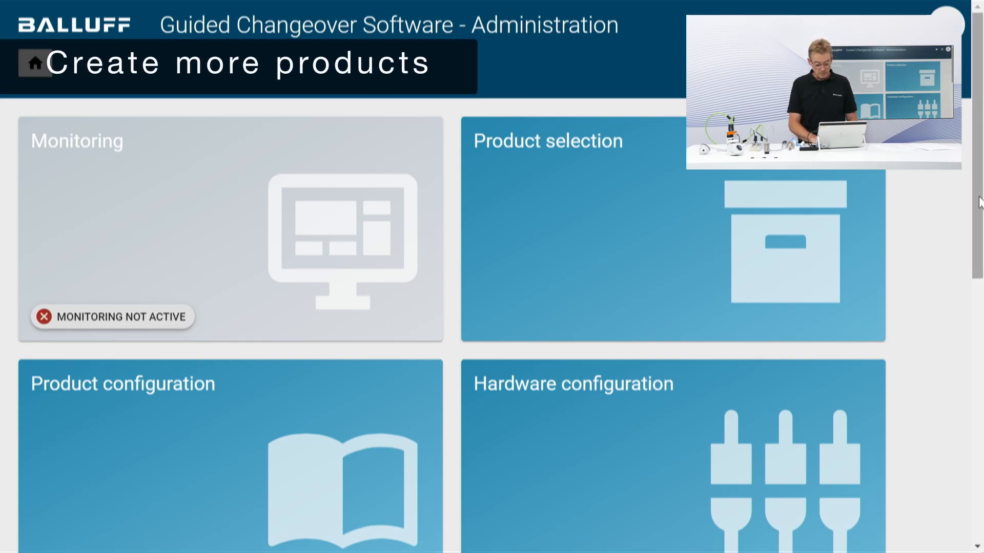
Step: Add a product named "0,5 liter bottles" with the image 0_5_neutral.PNG in the product configuration
drag(979, 203, 980, 259)
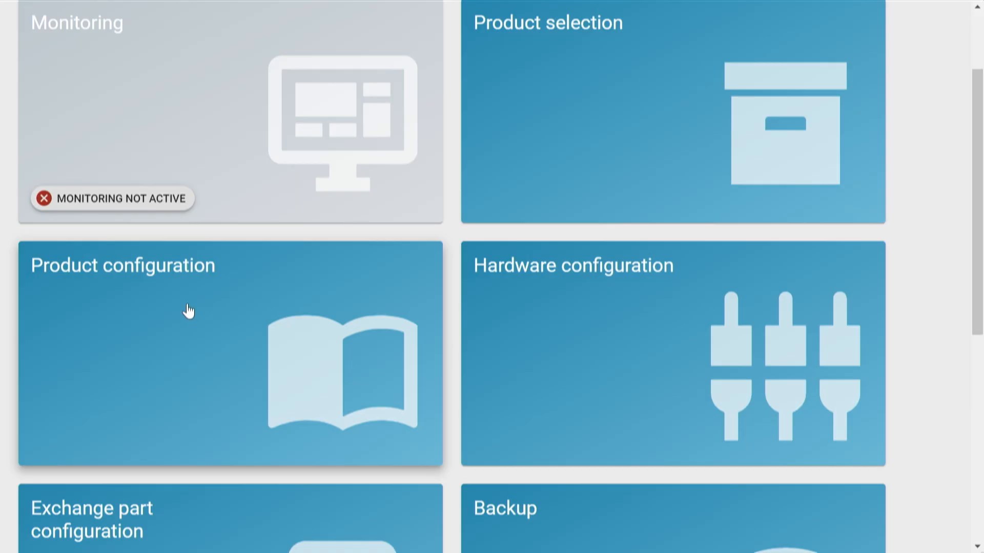
click(188, 311)
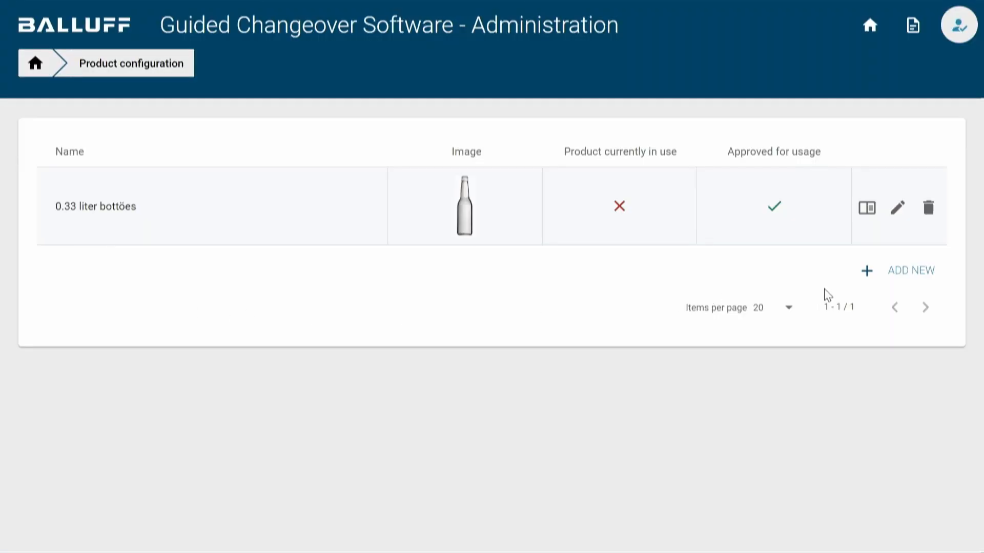
click(869, 271)
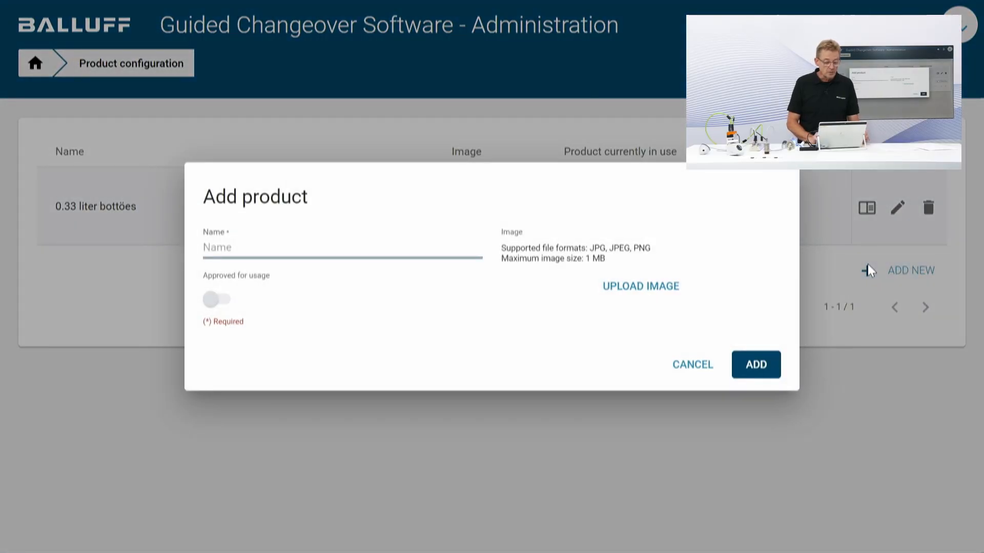
text(0,5 liter bottles)
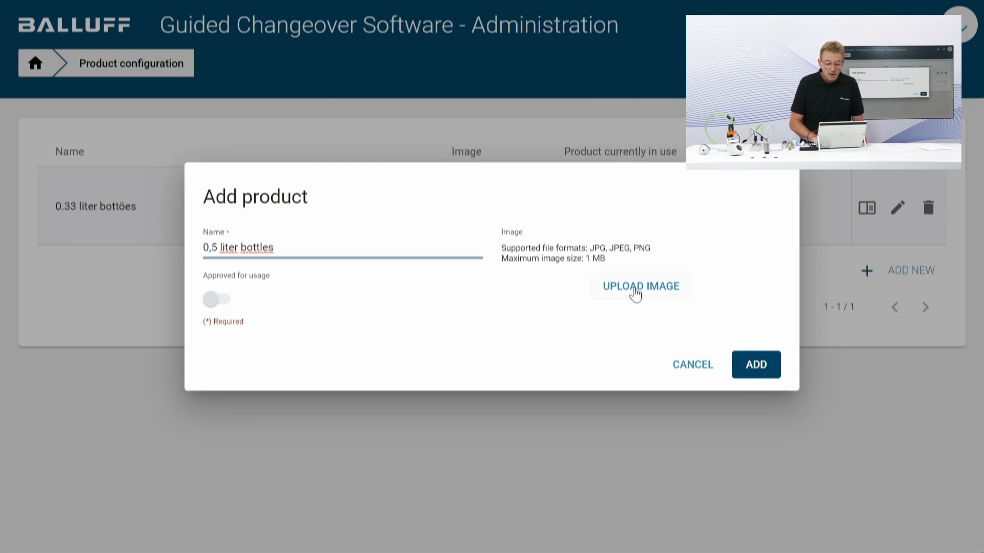
click(634, 290)
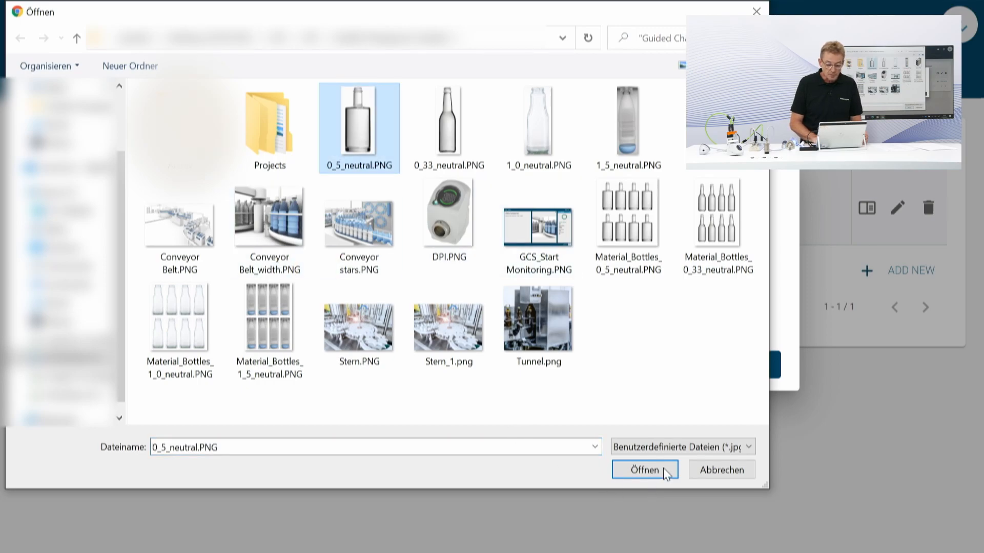
click(644, 470)
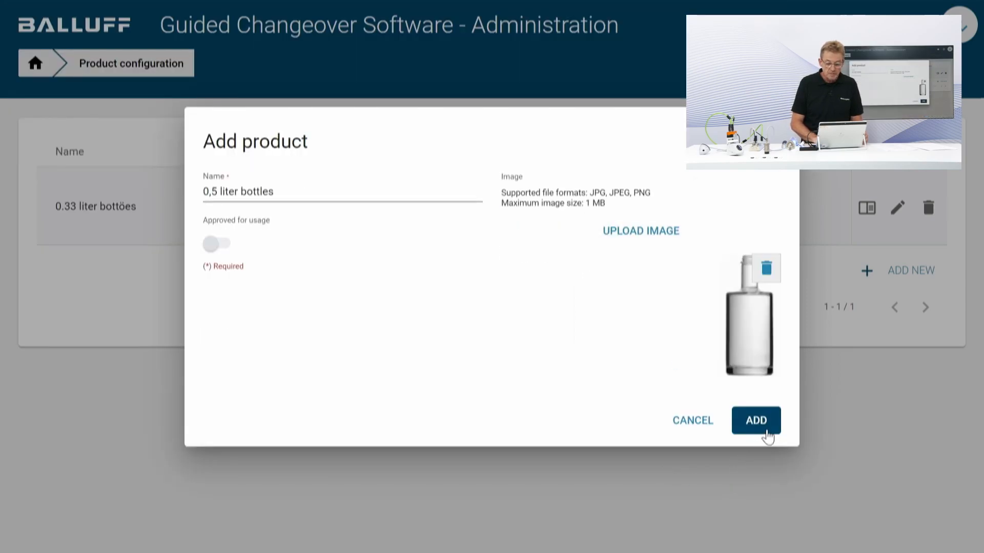
click(766, 431)
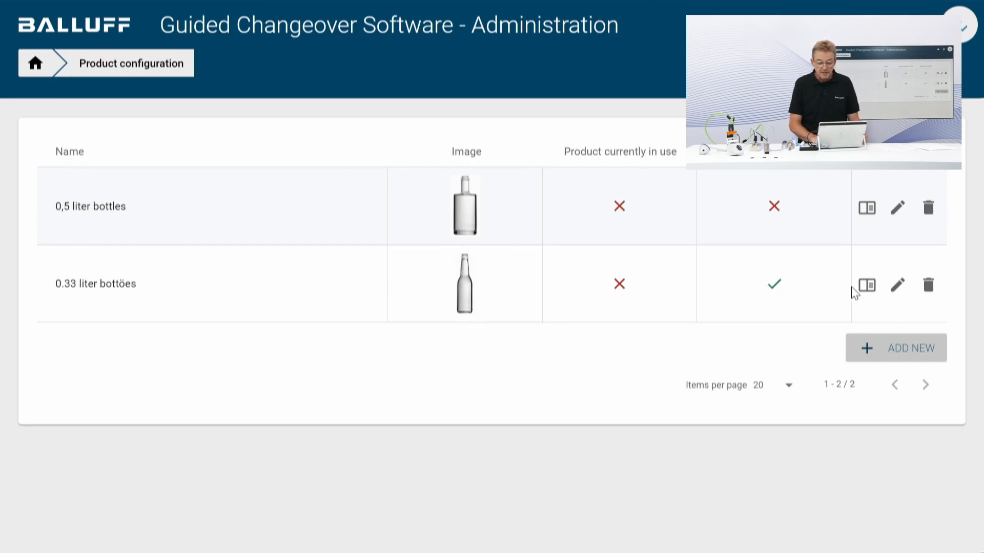
Step: Duplicate the 0.33 liter bottle product's tasks to the 0,5 liter bottles product without overwriting existing tasks and groups
click(869, 291)
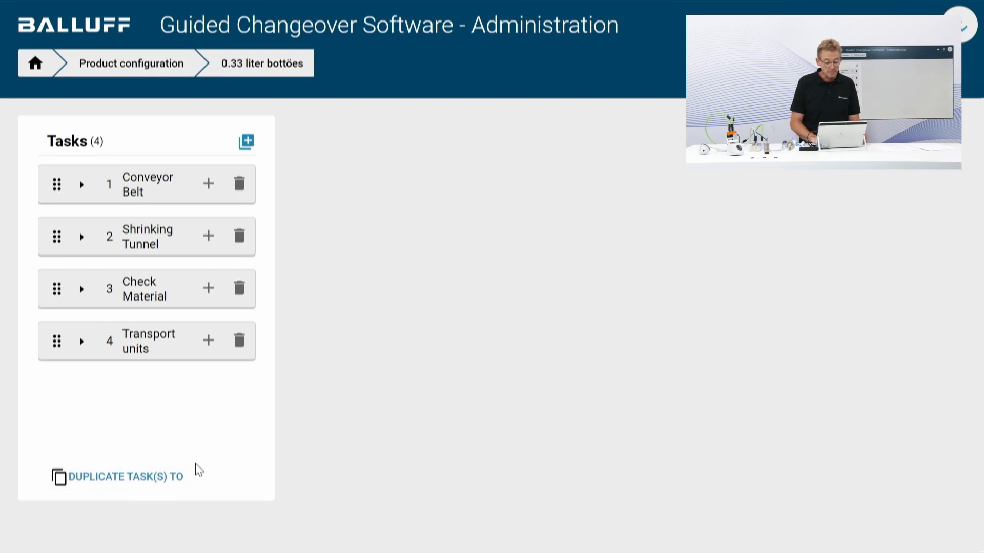
click(132, 479)
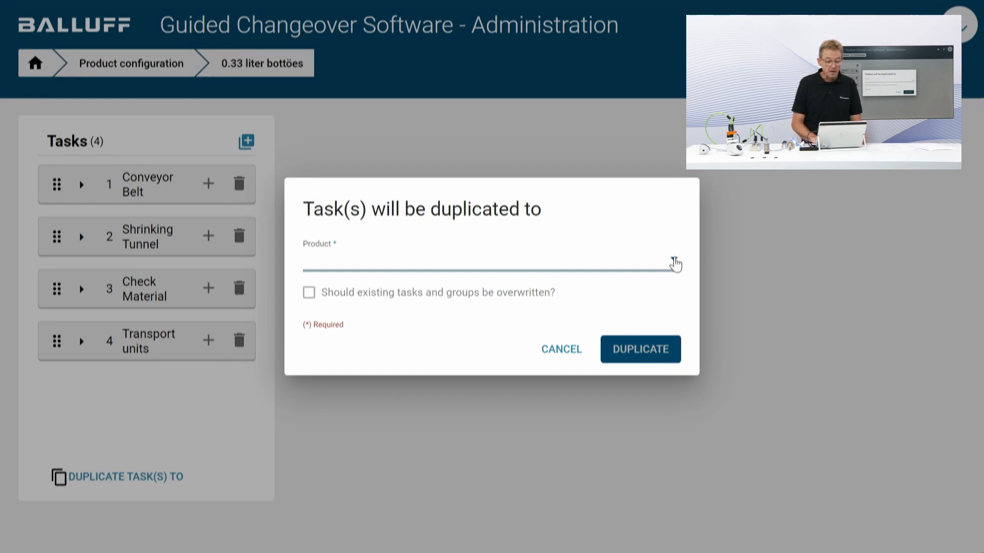
click(674, 264)
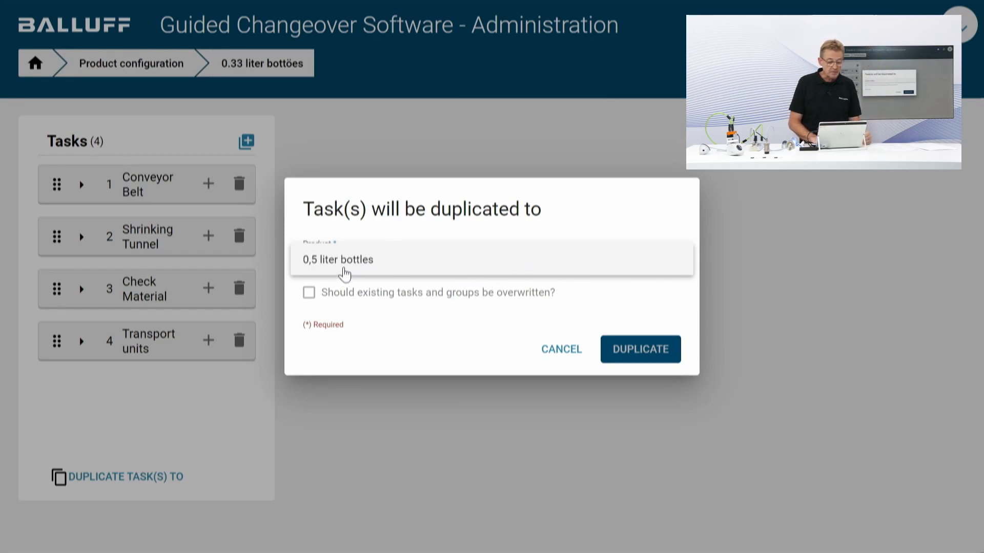
click(365, 266)
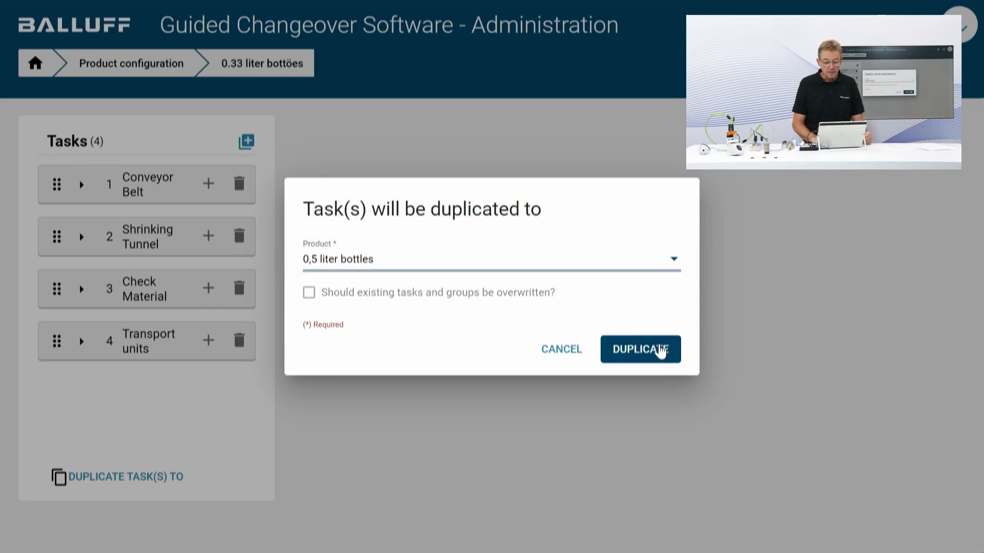
click(641, 352)
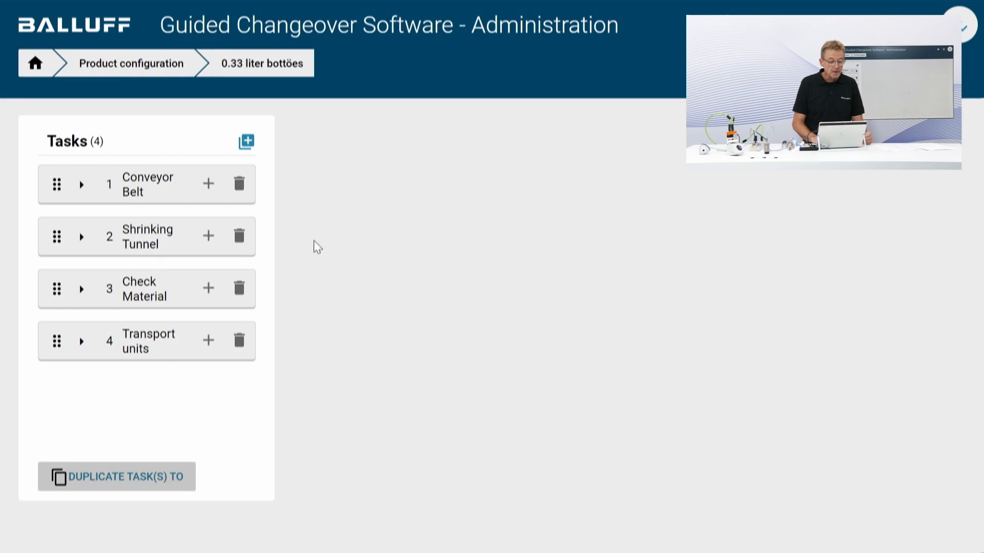
Step: Open the conveyor belt width check in the 0,5 liter bottles product's tasks and set the sensor's target value to 90
click(102, 64)
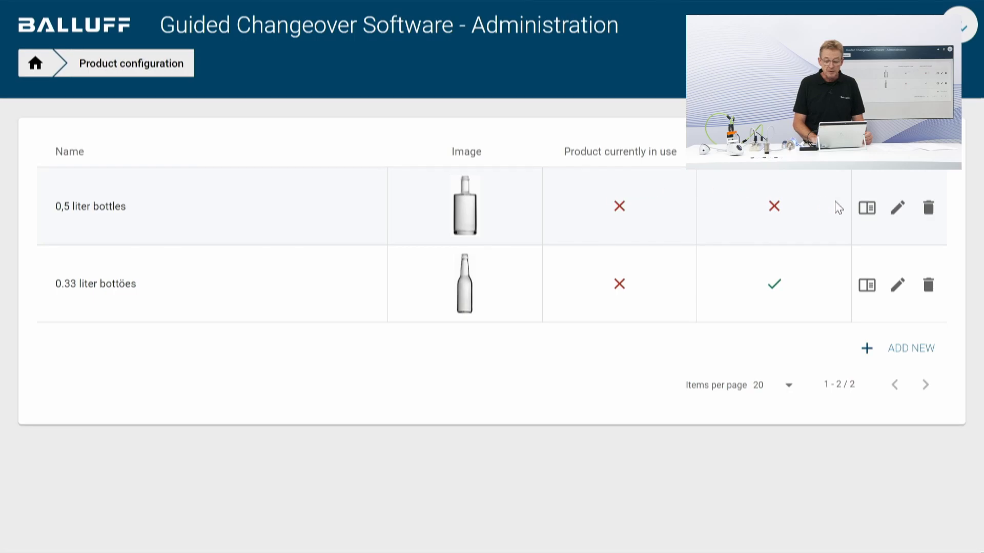
click(873, 219)
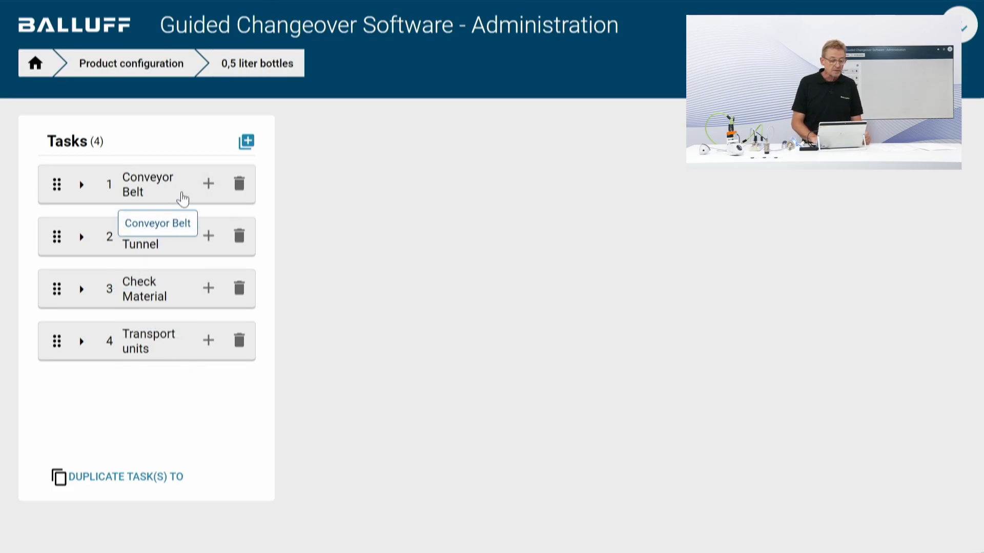
click(82, 185)
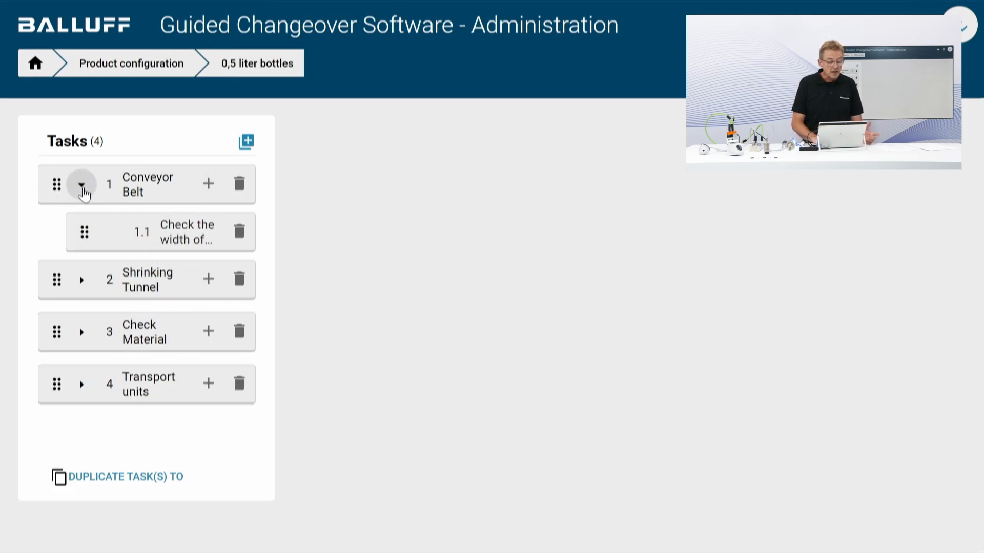
click(174, 240)
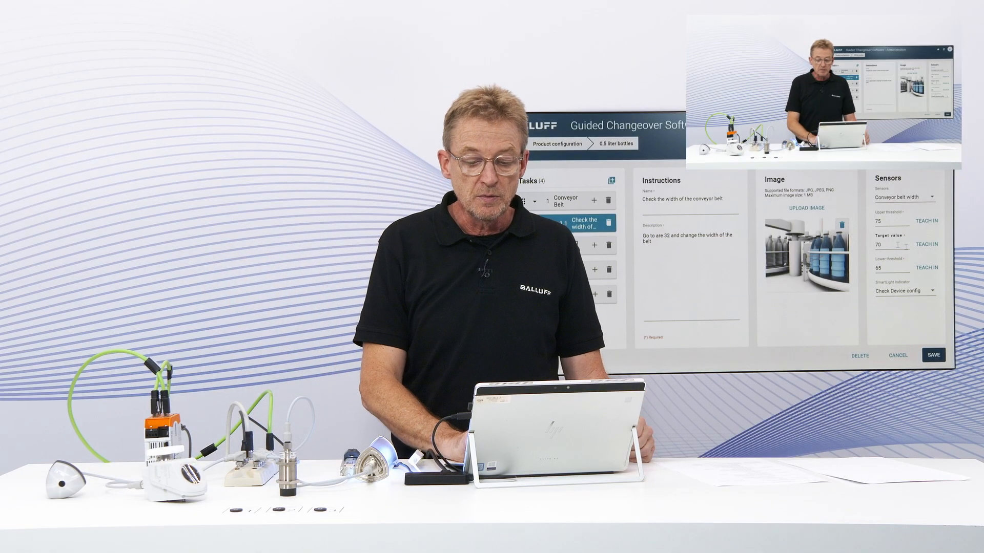
click(926, 244)
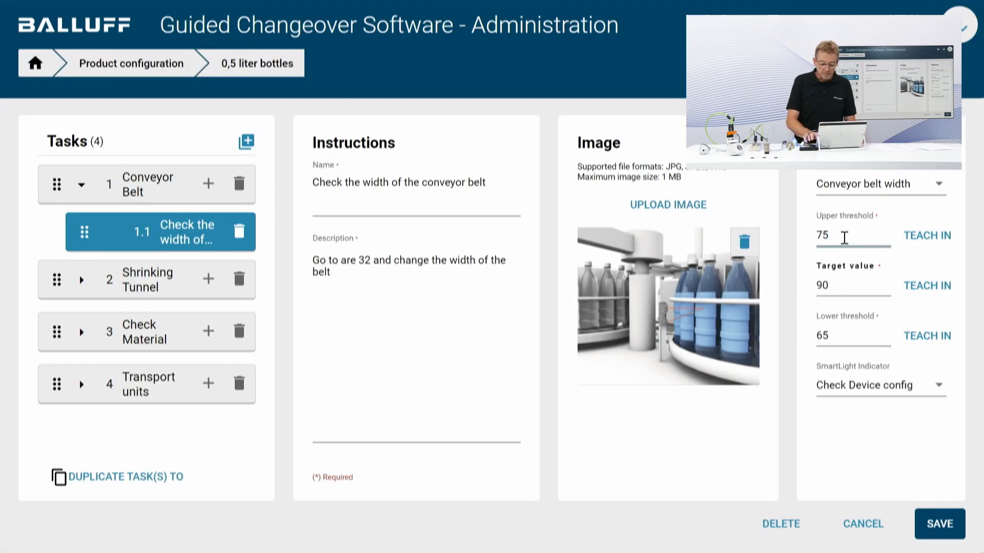
Step: Set the conveyor belt width sensor's upper threshold to 100 and lower threshold to 80, and save the task
key(BackSpace)
key(BackSpace)
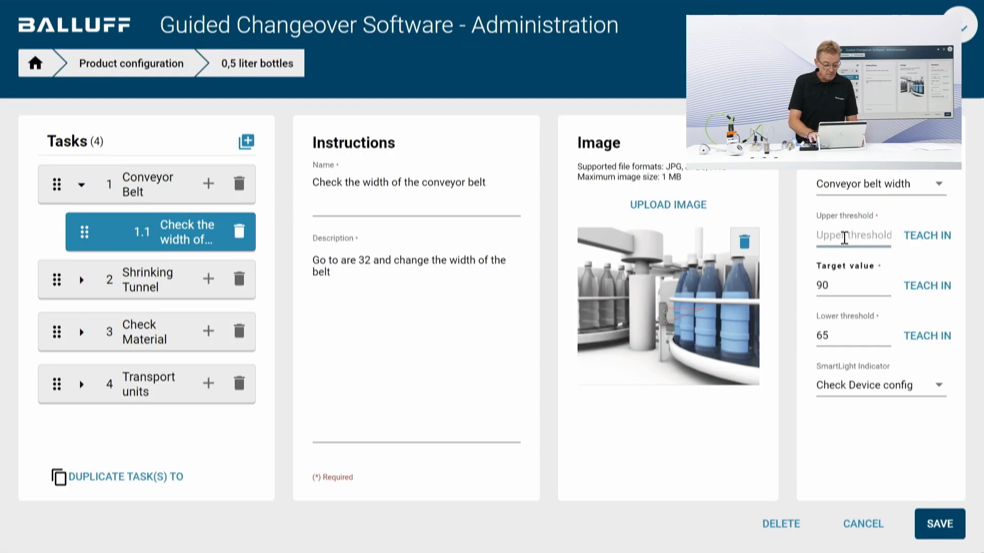
text(100)
click(846, 339)
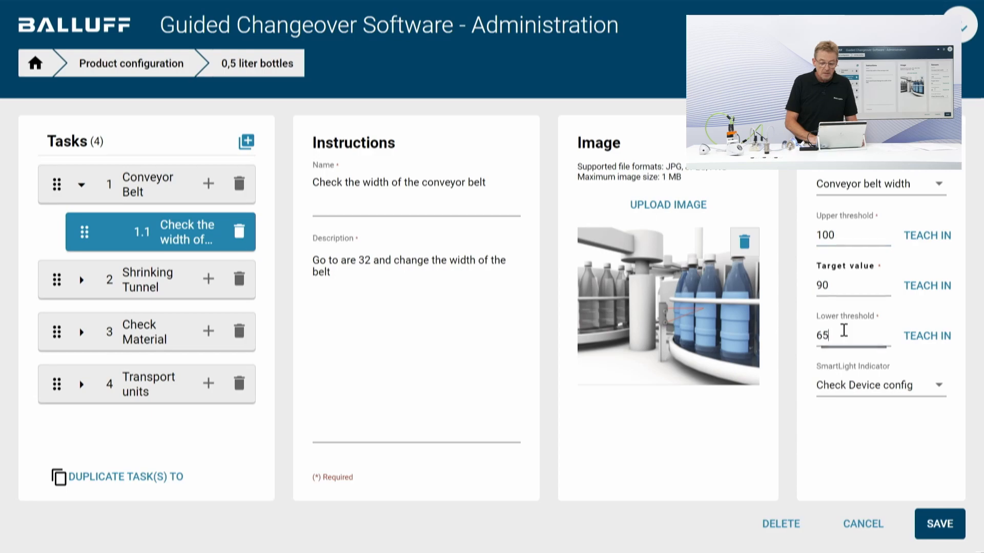
key(BackSpace)
key(BackSpace)
text(80)
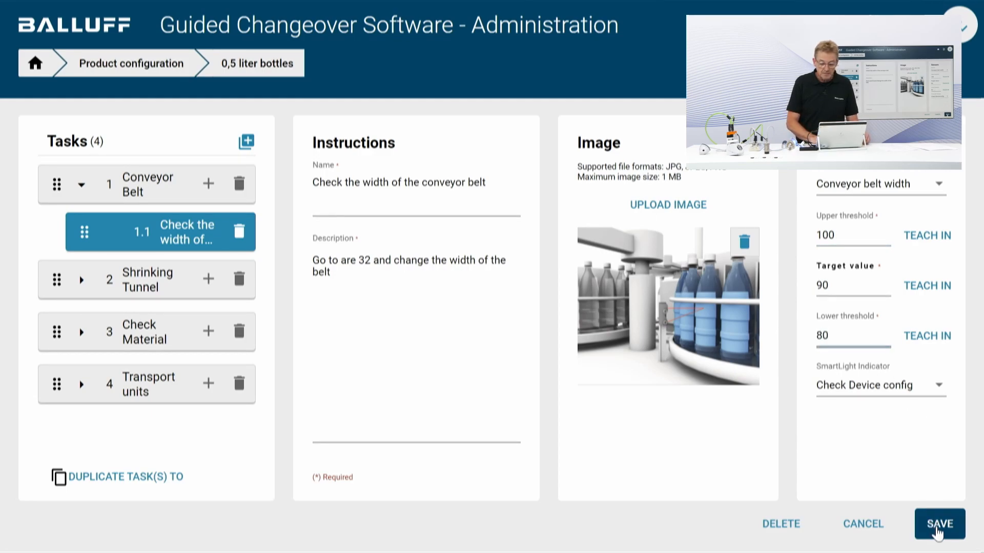
click(939, 523)
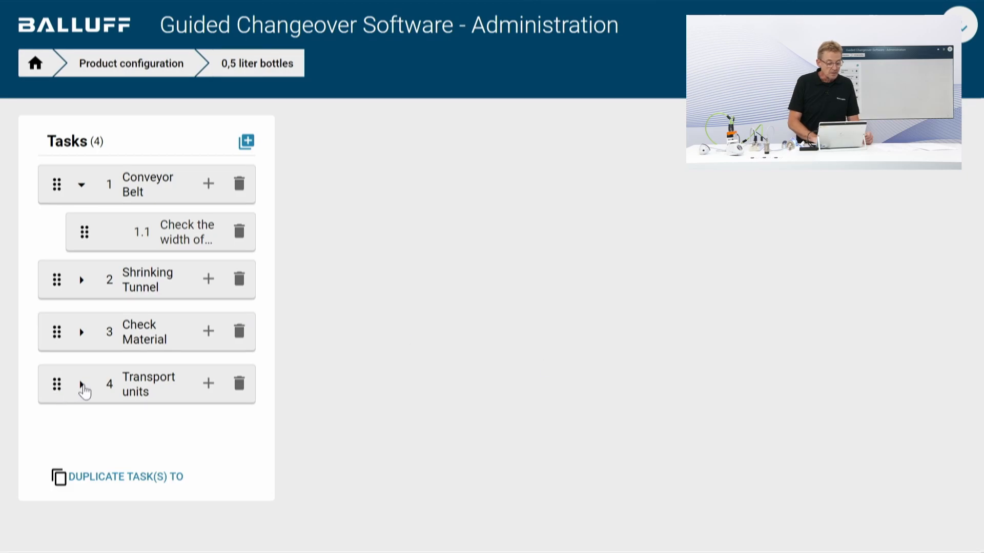
Step: Assign exchange part Transport unit 0,5 to the transport units task, rename it "Assemble transport unit for 0,5 bottles" and save
click(82, 385)
click(180, 432)
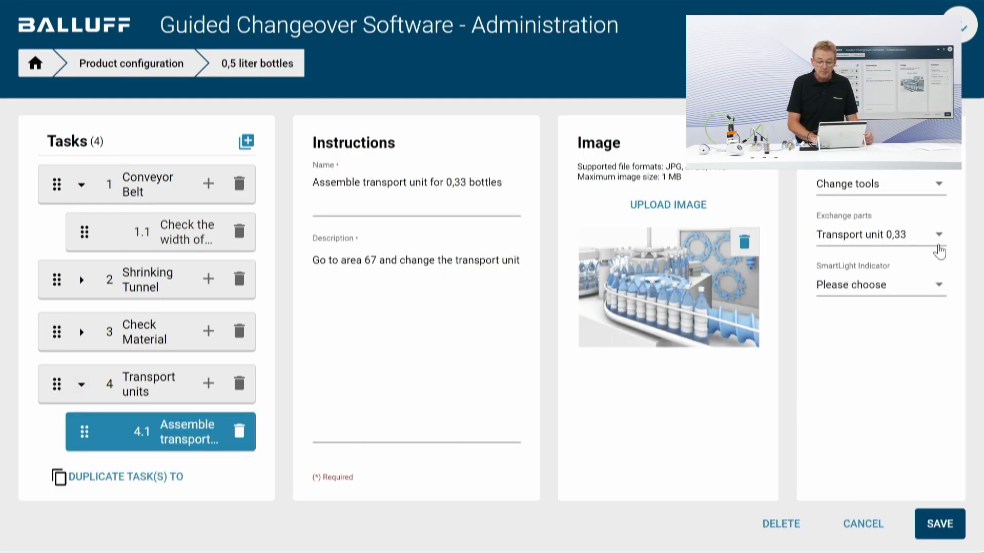
click(937, 241)
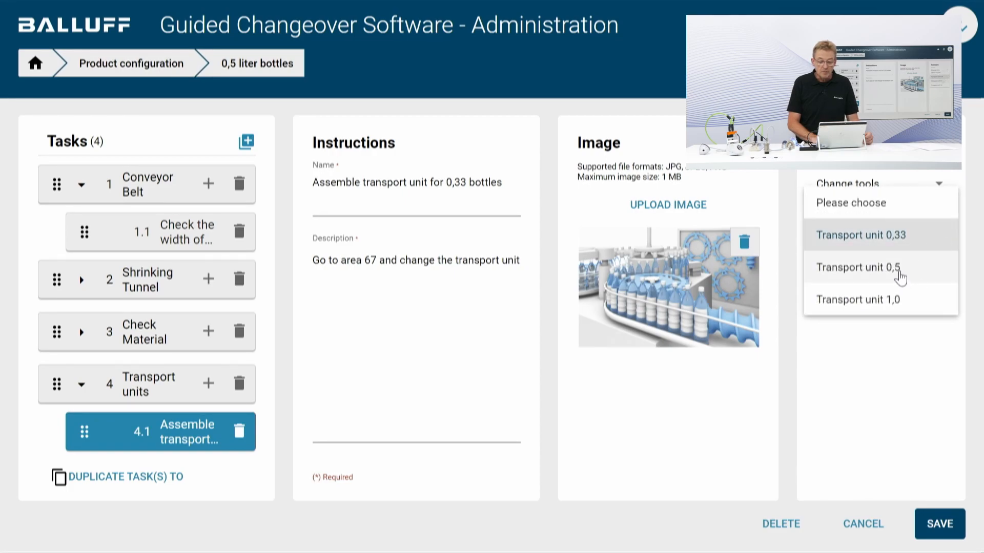
click(901, 276)
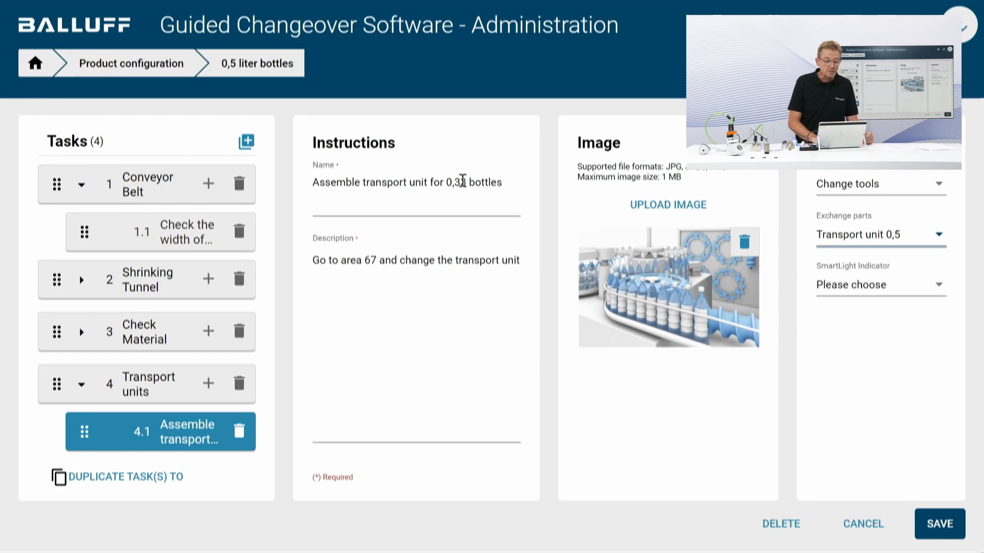
click(462, 181)
key(BackSpace)
key(BackSpace)
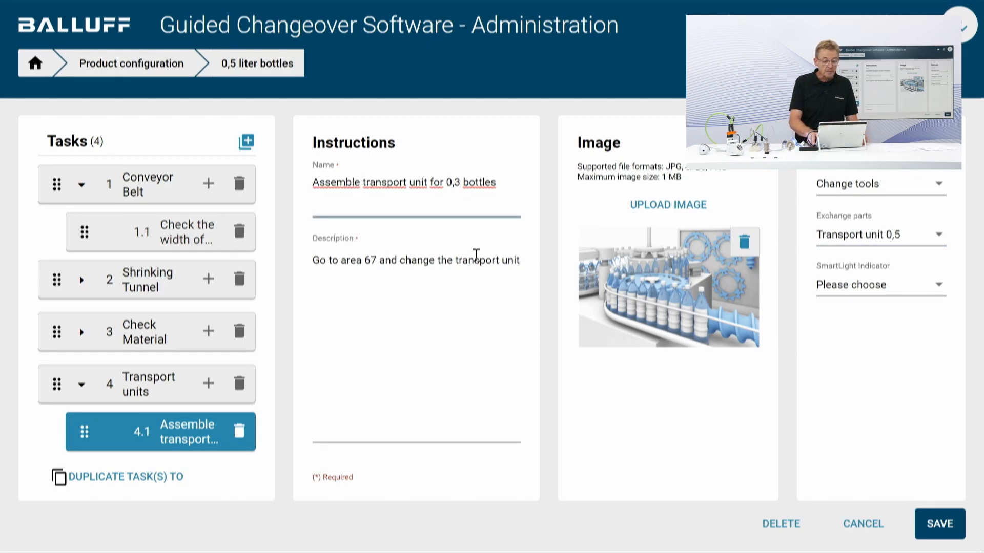
text(5)
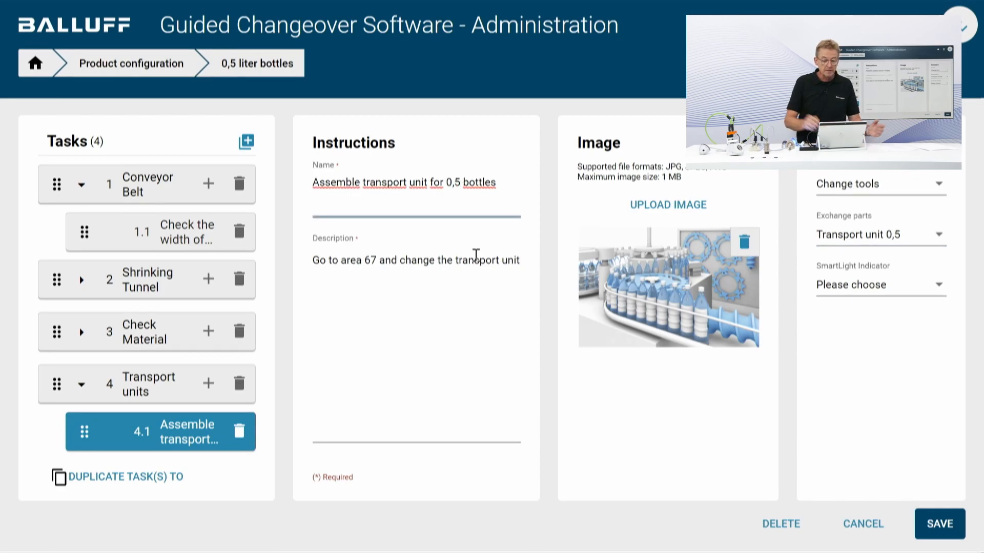
click(938, 523)
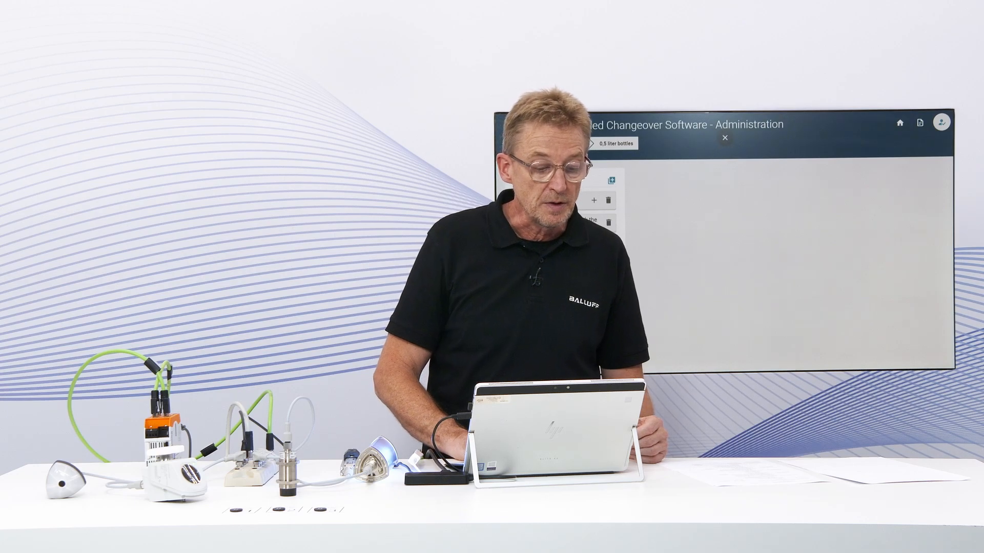
Step: Return to the start page, open the backup area and download a backup of the configuration as a zip
click(899, 123)
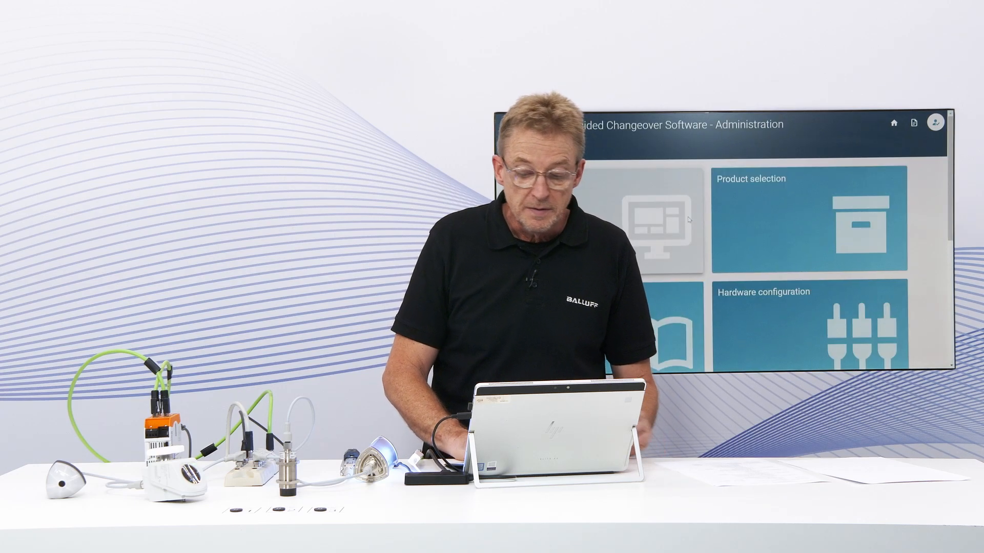
scroll(948, 183, down, 3)
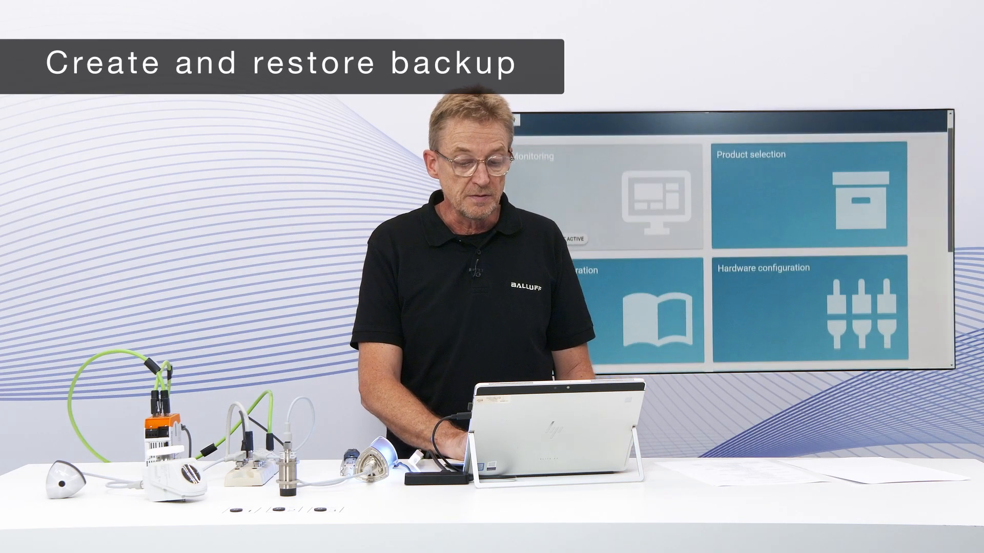
drag(951, 225, 951, 299)
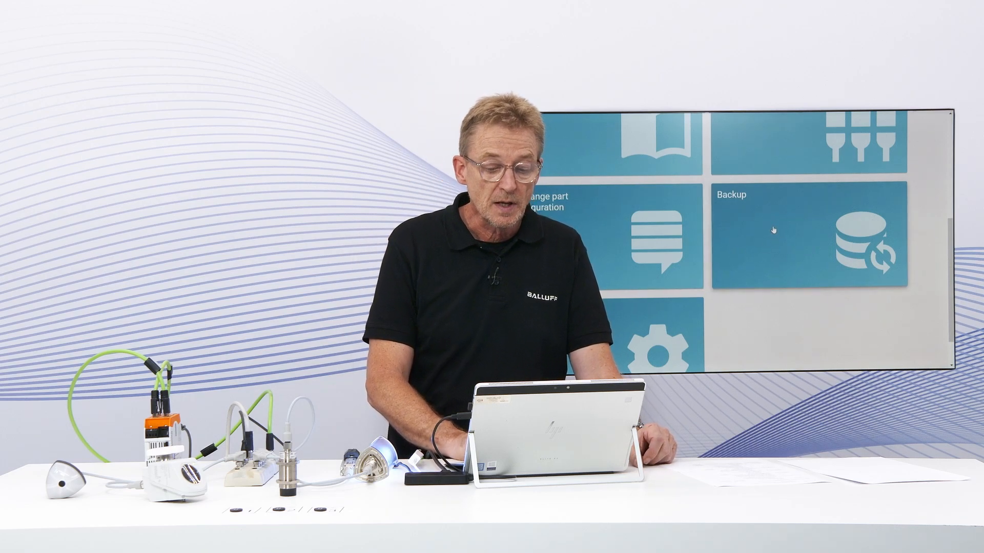
click(762, 245)
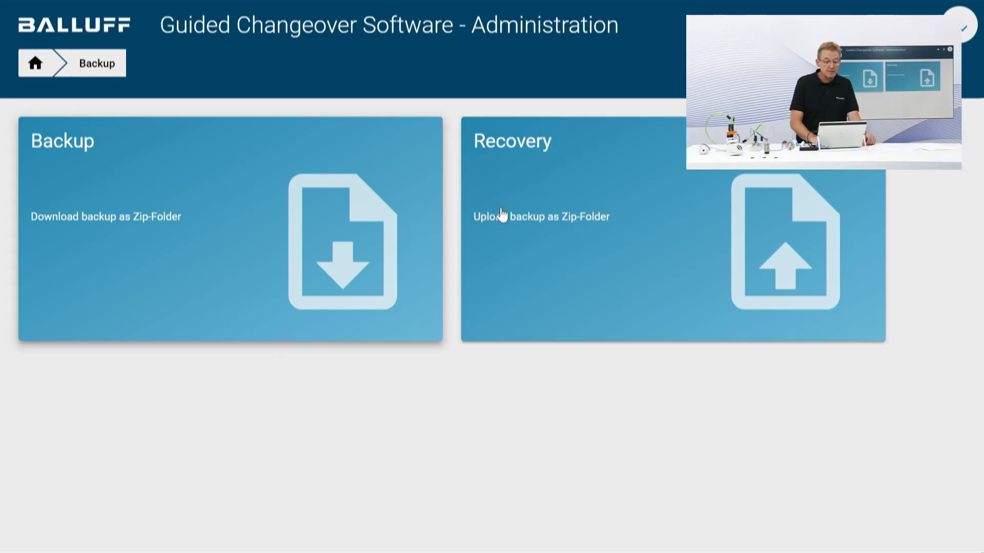
click(218, 251)
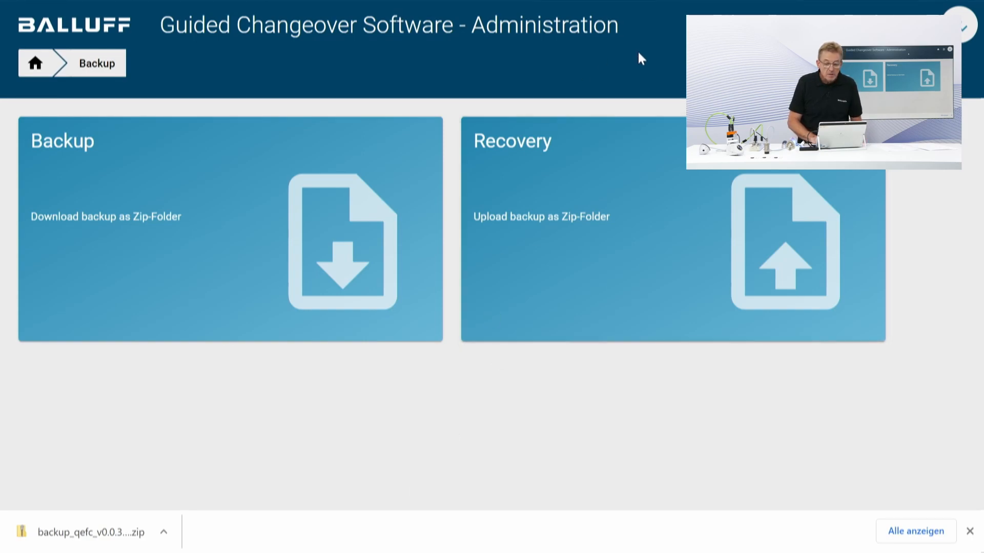
Step: Switch to File Explorer and copy backup_qefc_v0.0.32_20190214121932.zip from Downloads into the Projects folder of Guided Changeover Solution
mouse_move(654, 7)
click(493, 53)
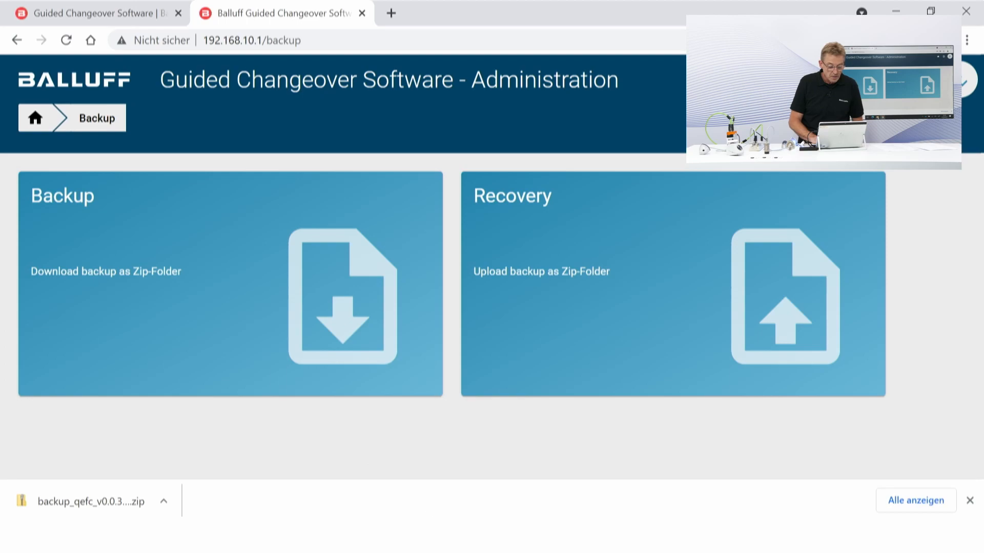
click(398, 536)
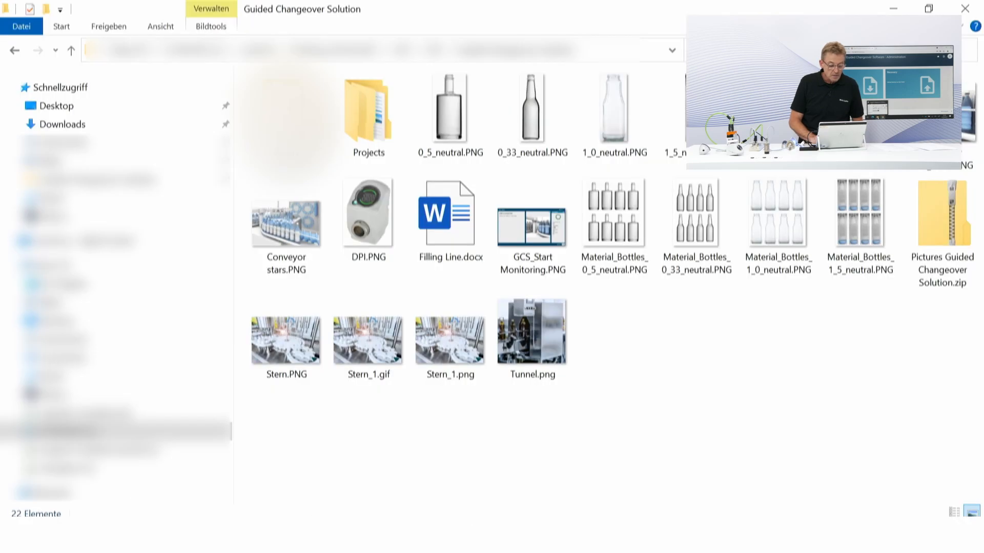
click(60, 127)
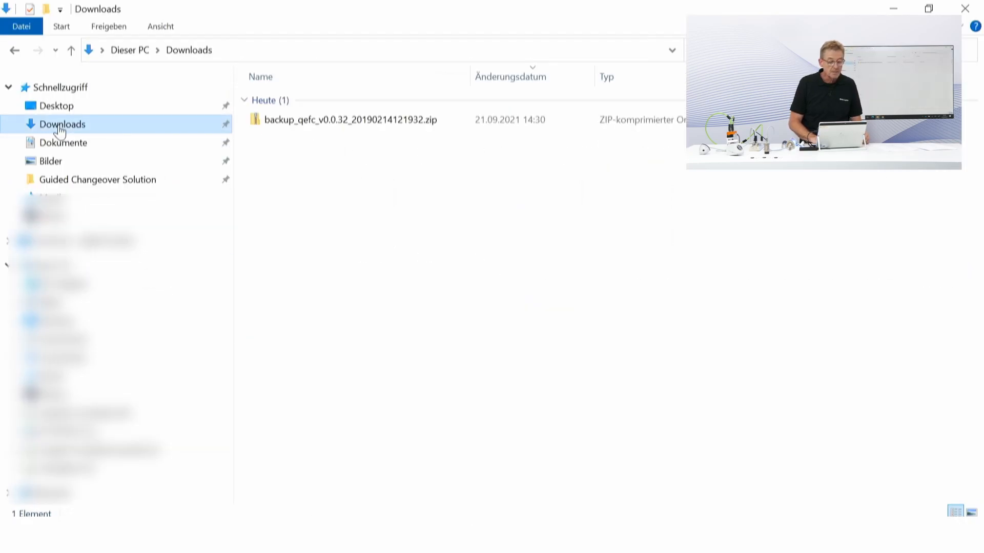
click(332, 123)
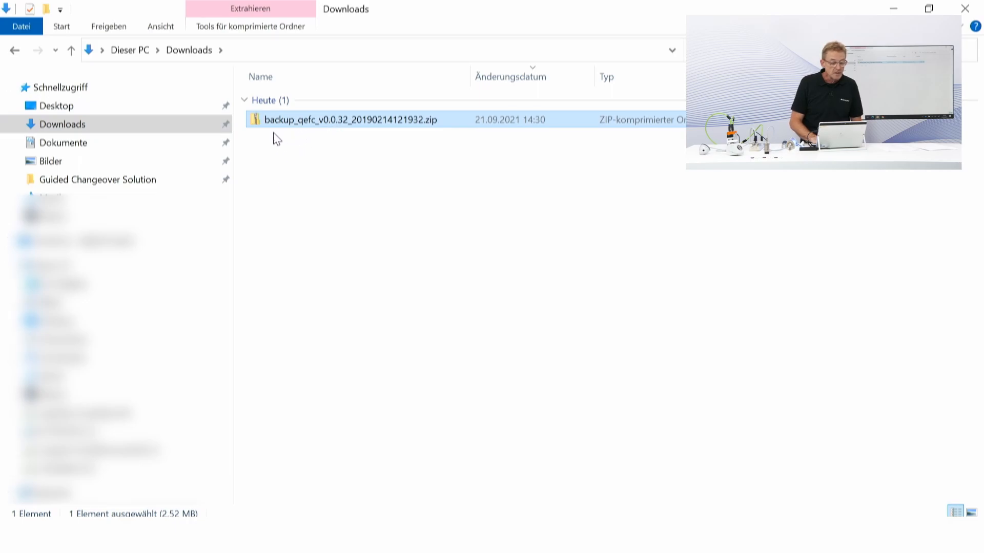
click(72, 180)
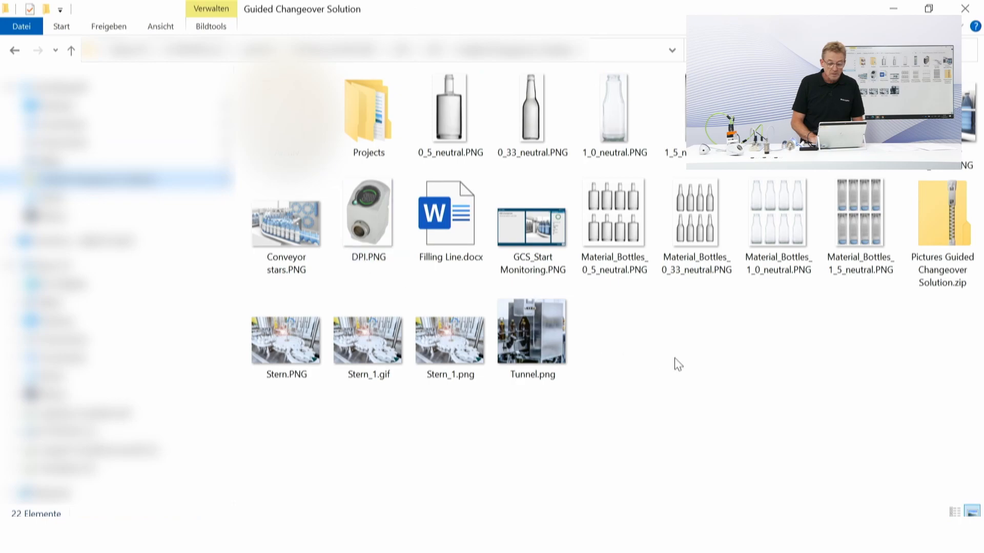
double_click(348, 135)
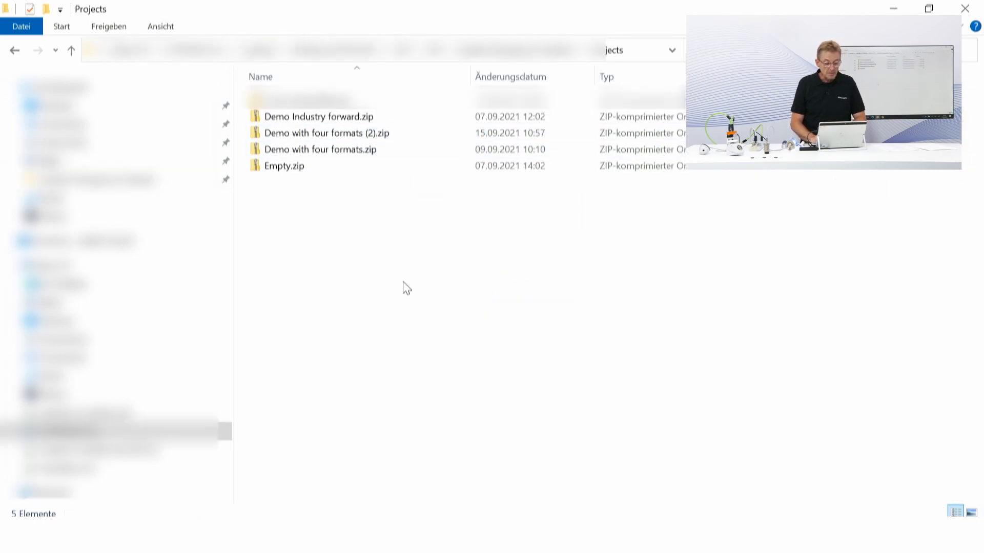
key(ctrl+v)
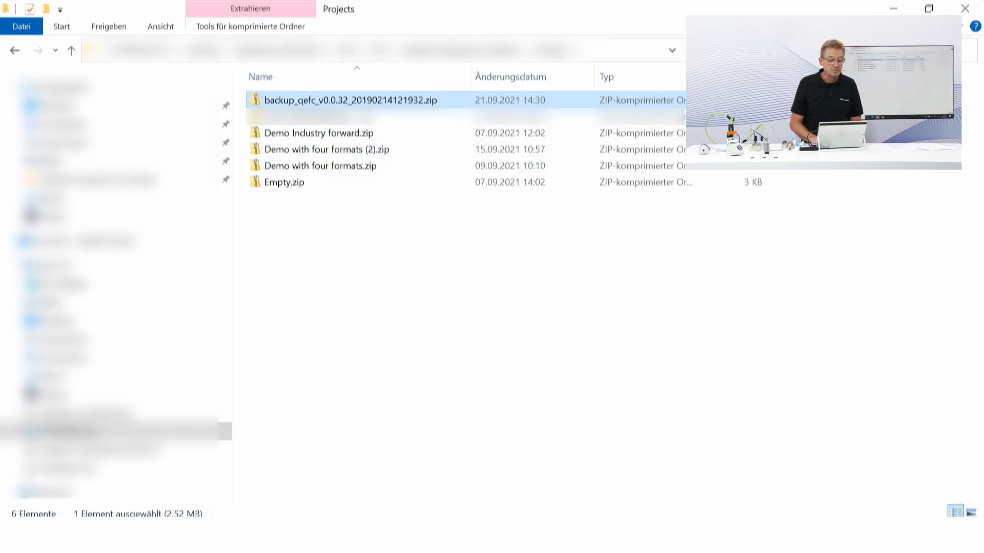
Step: Rename the copied backup file in the Projects folder as "Bottle project.zip"
click(360, 101)
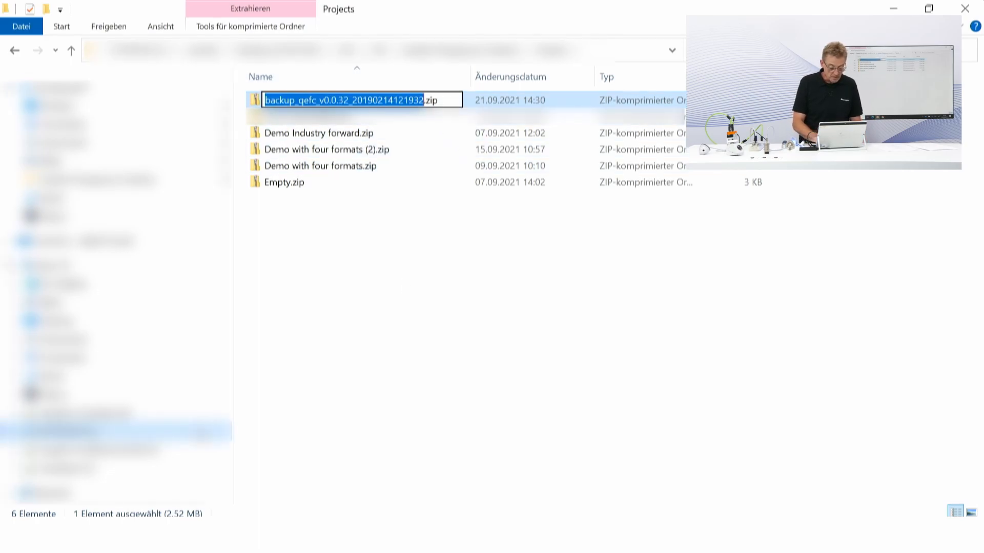
text(Bo)
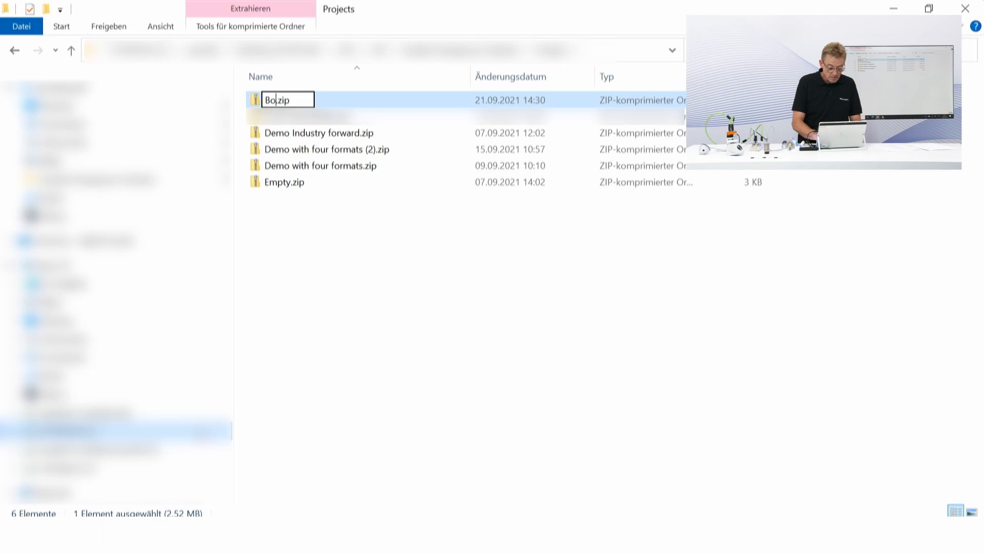
text(ttle pro)
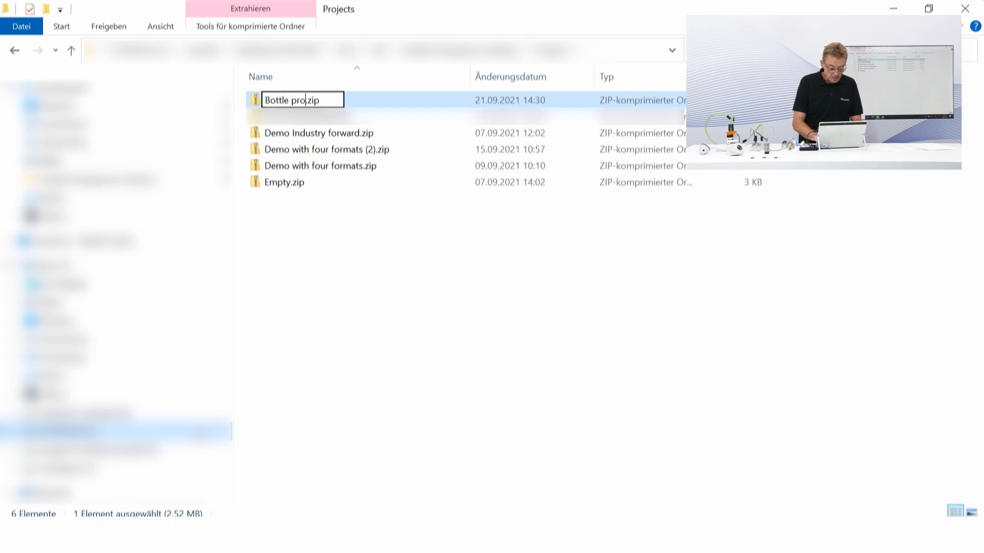
text(ject)
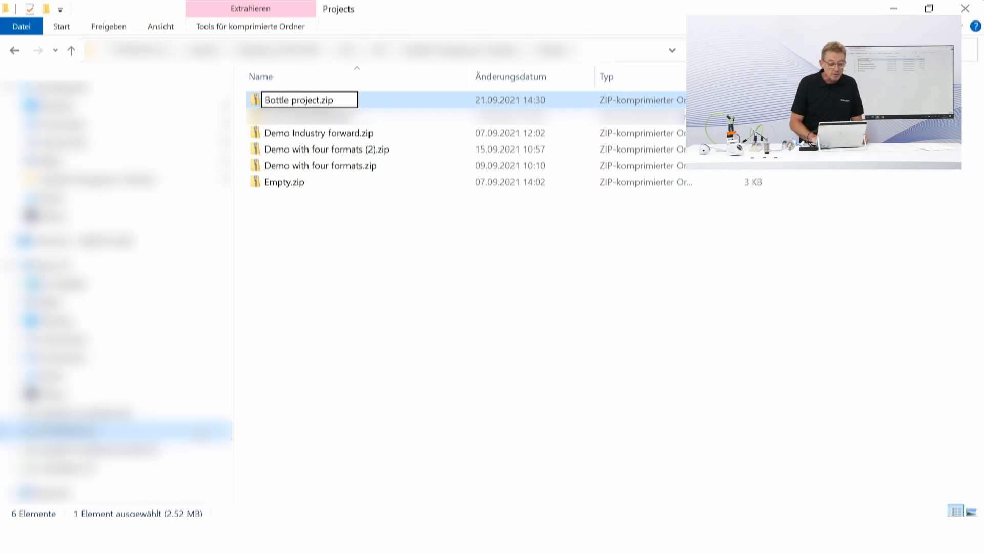
key(Return)
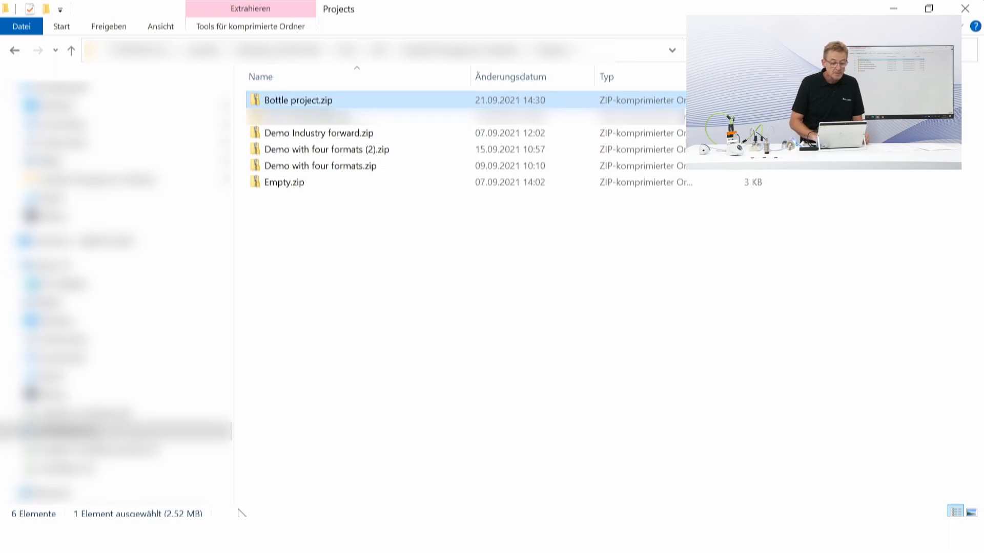
Step: Switch back to Chrome, view the Projects folder's backups available for recovery and close the file selection without uploading
click(435, 535)
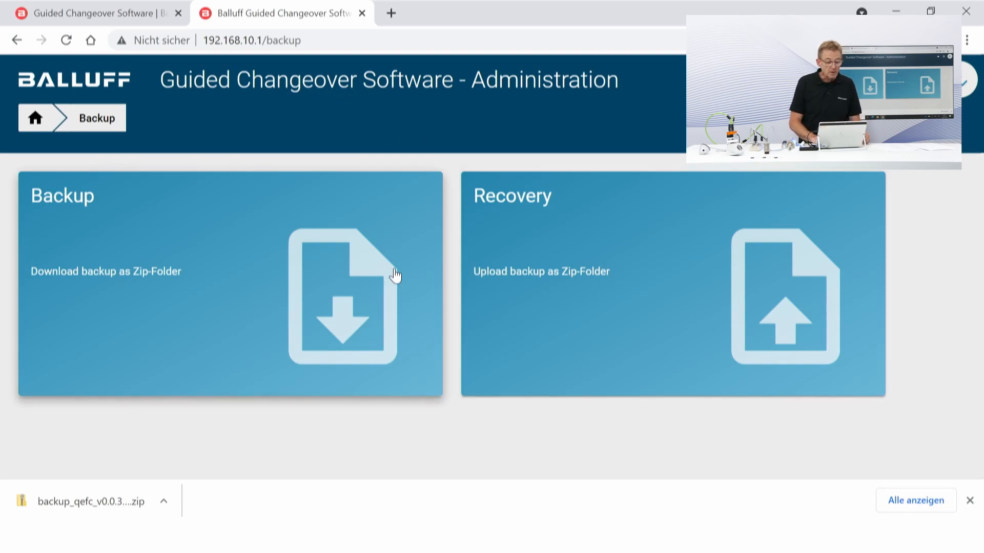
click(576, 248)
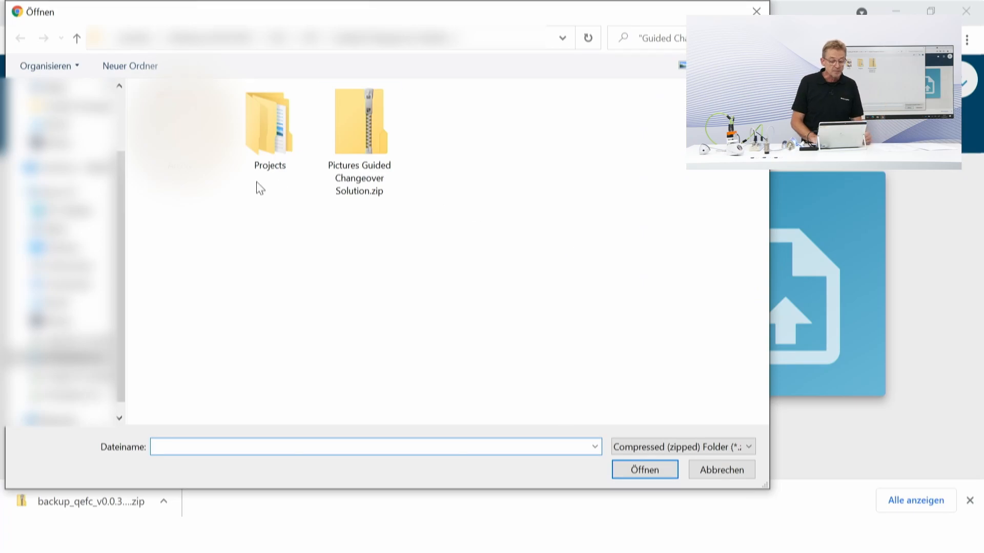
double_click(273, 117)
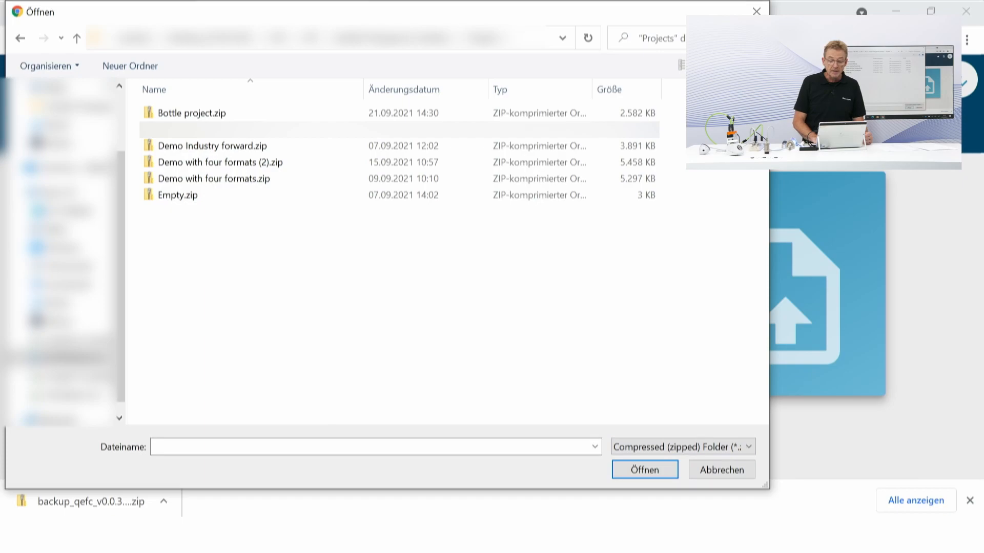
click(757, 12)
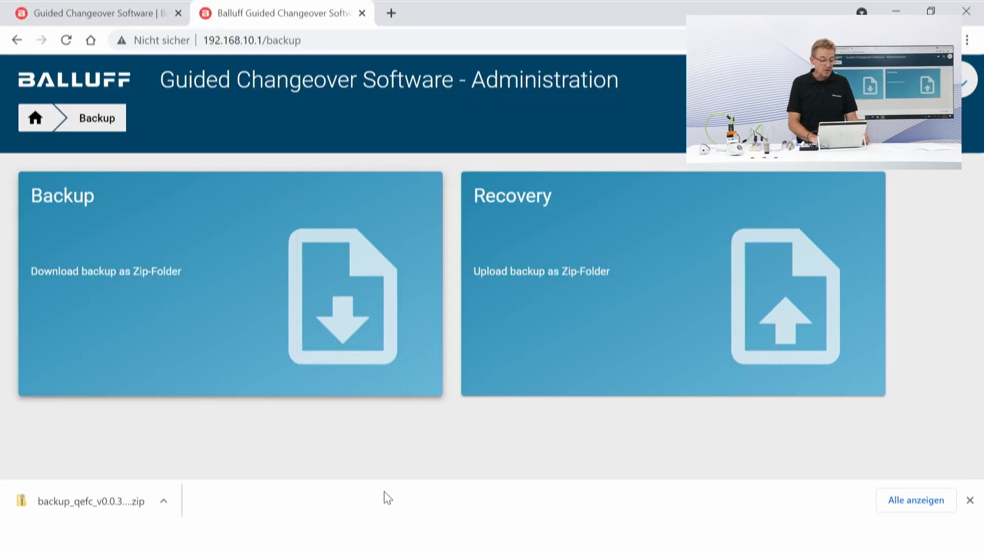